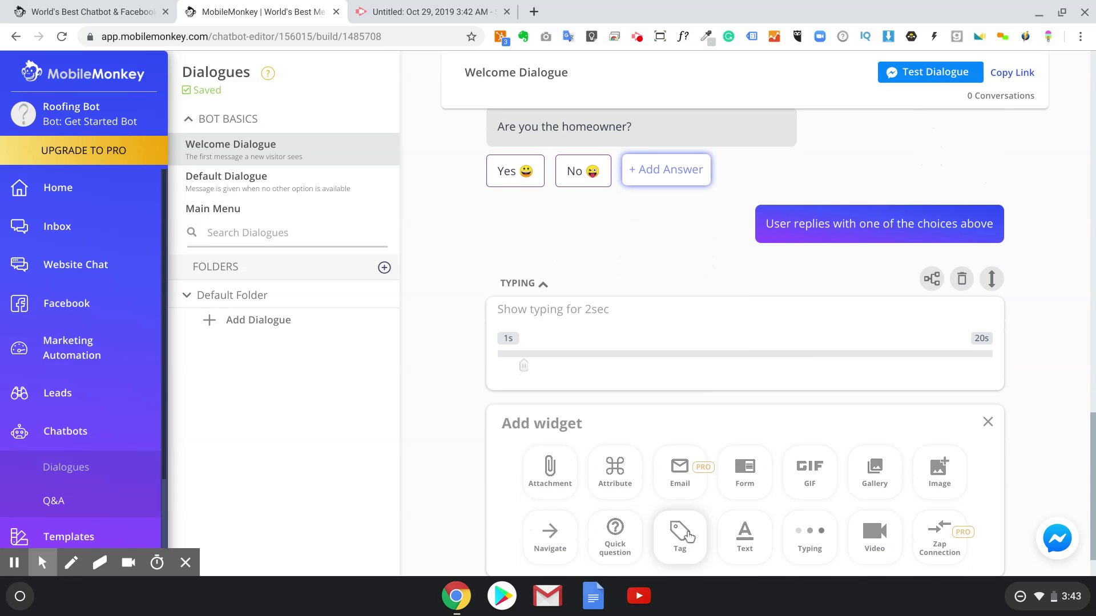
# Step: Add a Quick question widget asking "What's your ZIP code?" and set its reply type to text
pyautogui.scroll(-1, 789, 509)
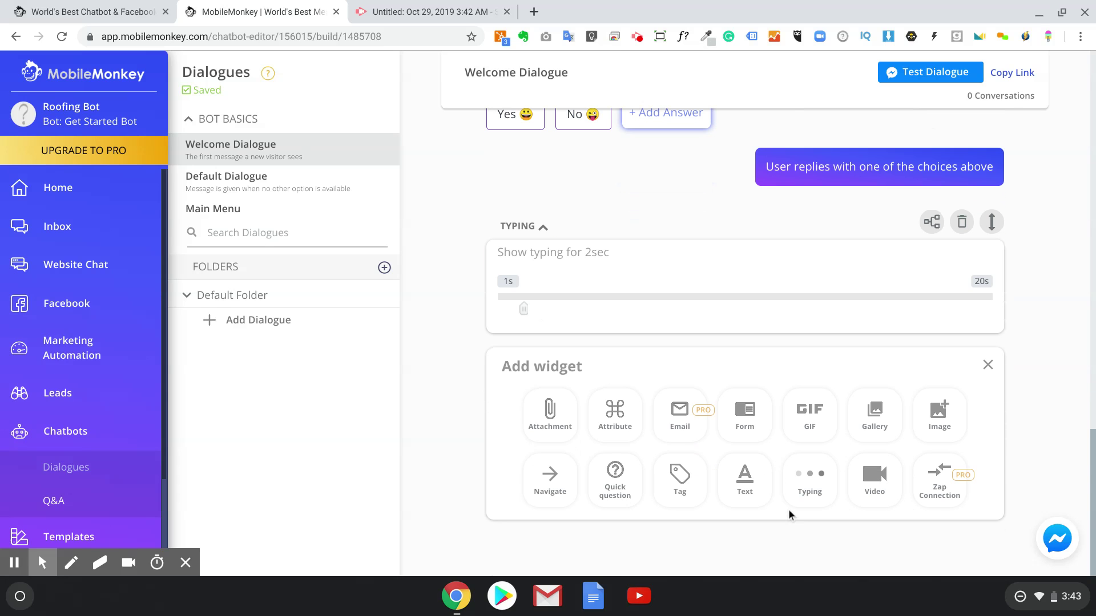
pyautogui.click(625, 493)
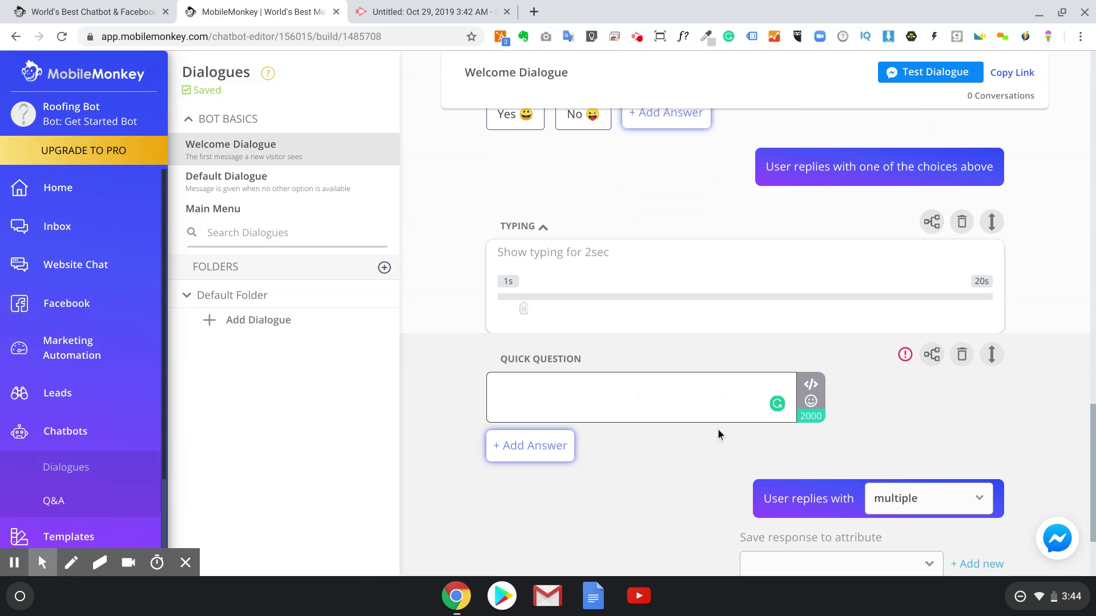
pyautogui.write("What's your ZIP code?")
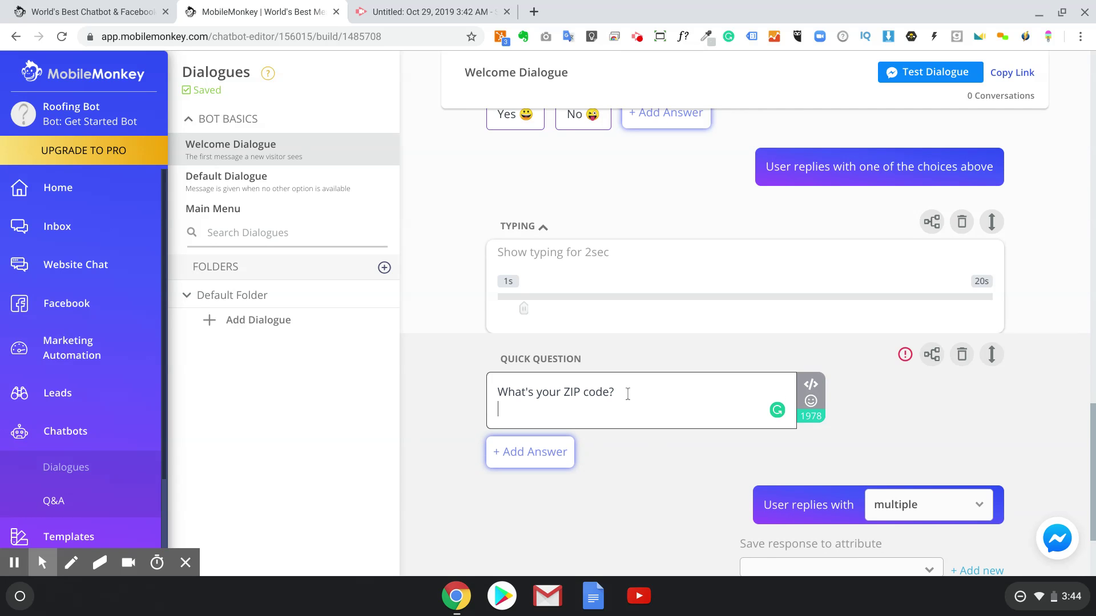
pyautogui.press('BackSpace')
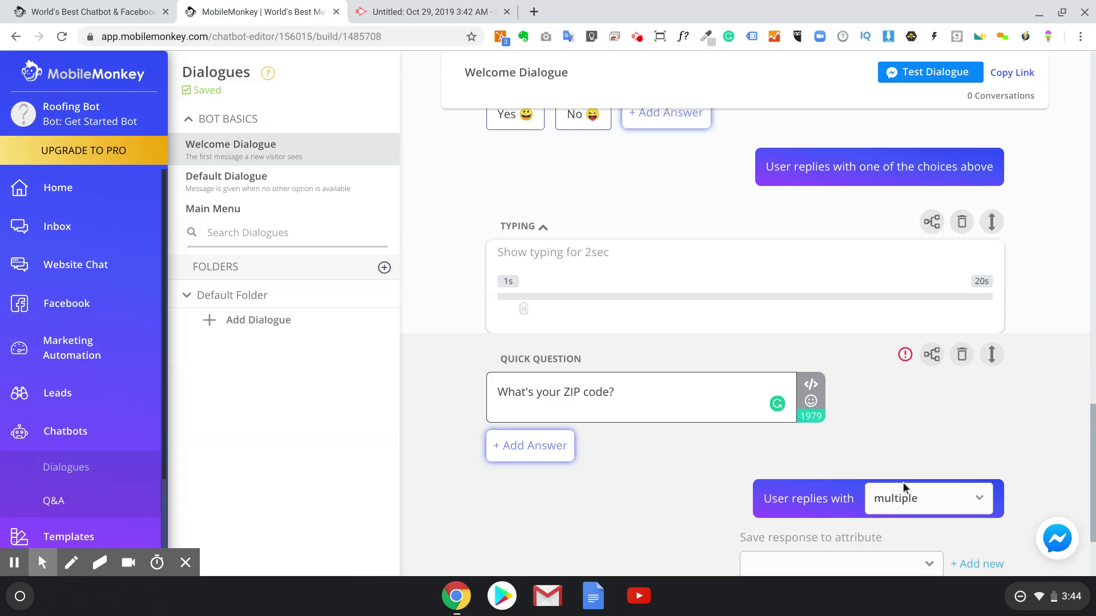
pyautogui.click(900, 498)
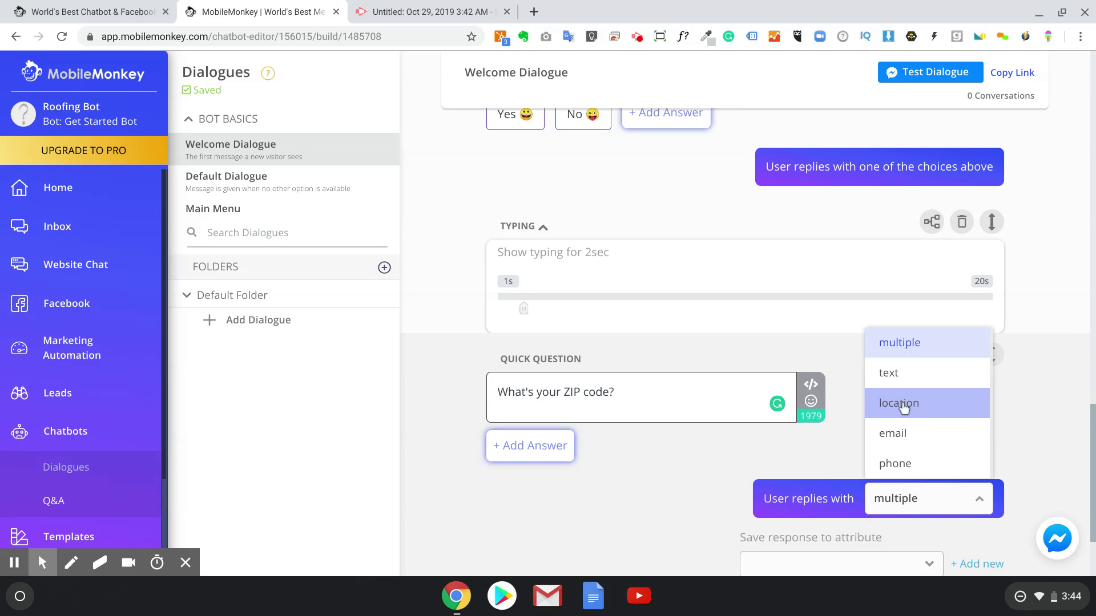
pyautogui.click(900, 373)
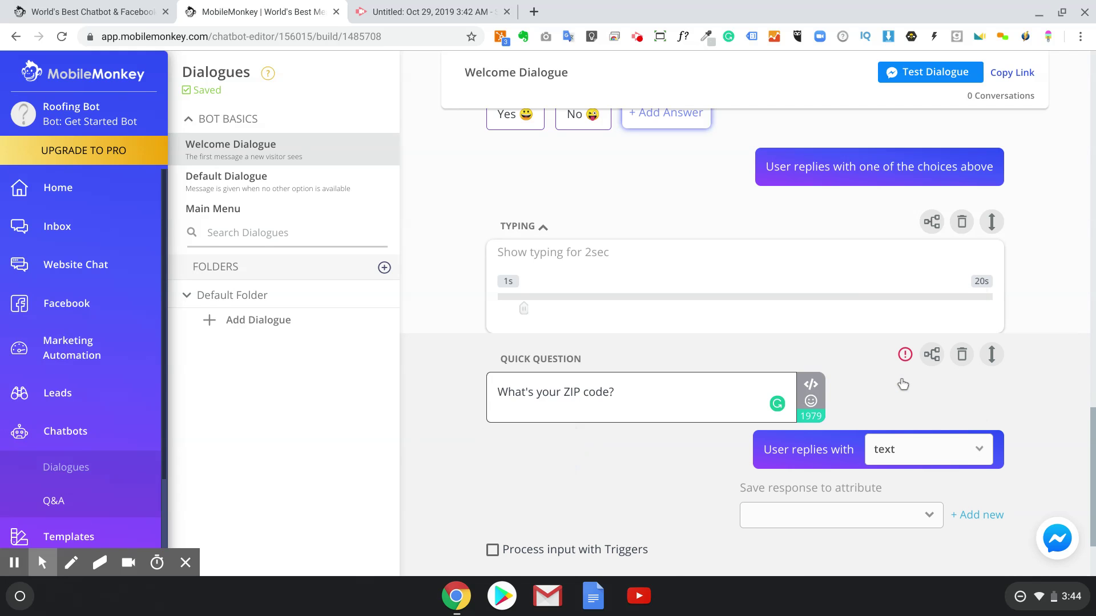
# Step: Append a globe emoji to the ZIP code question, separated from the text by a space
pyautogui.click(814, 403)
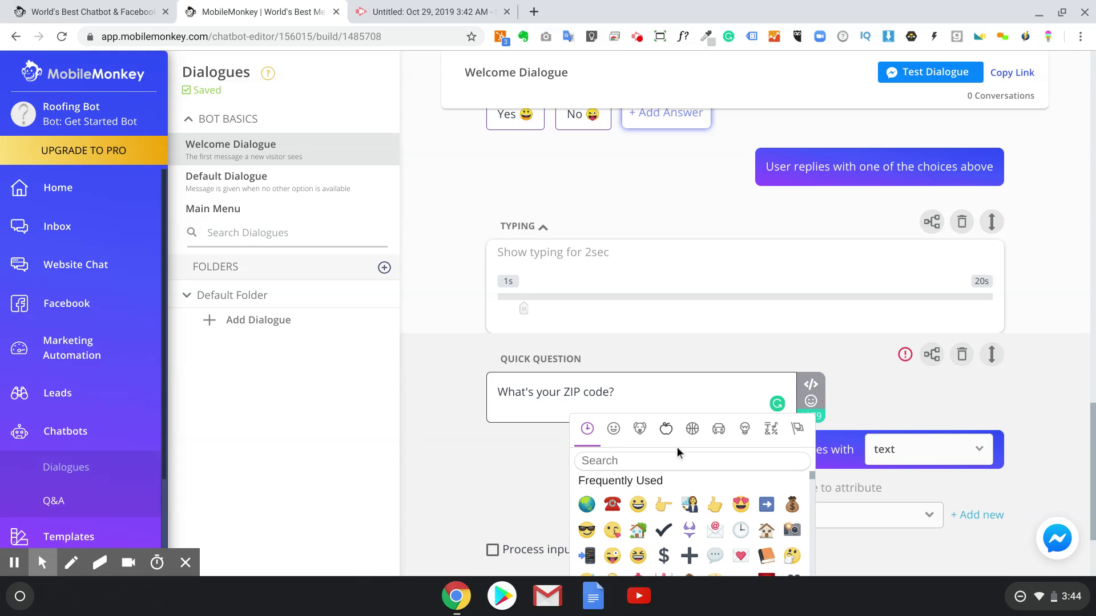
pyautogui.click(586, 504)
pyautogui.click(613, 394)
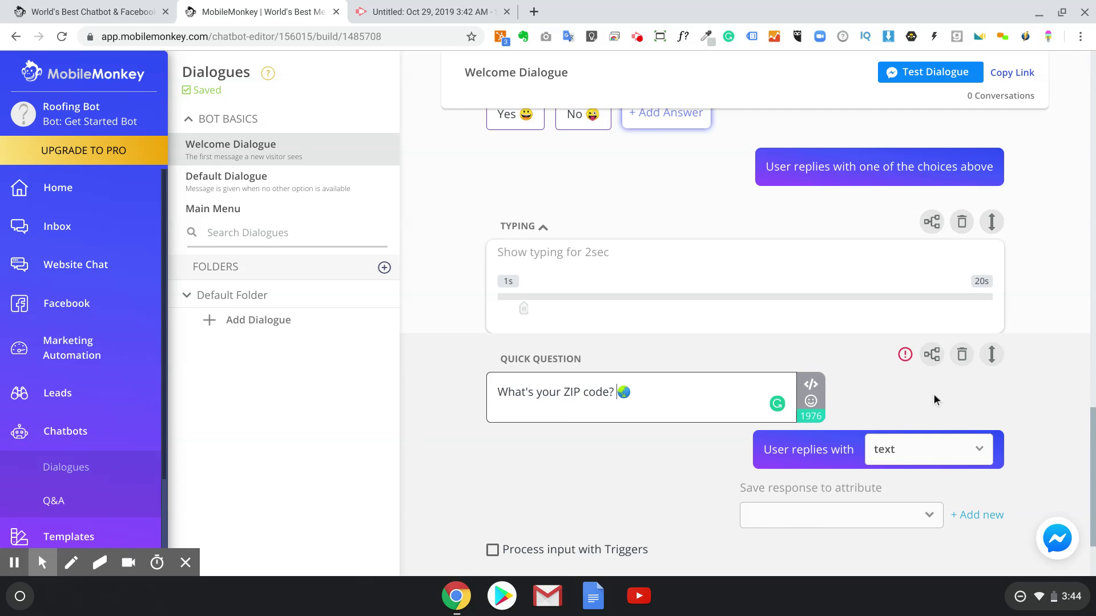
pyautogui.click(934, 394)
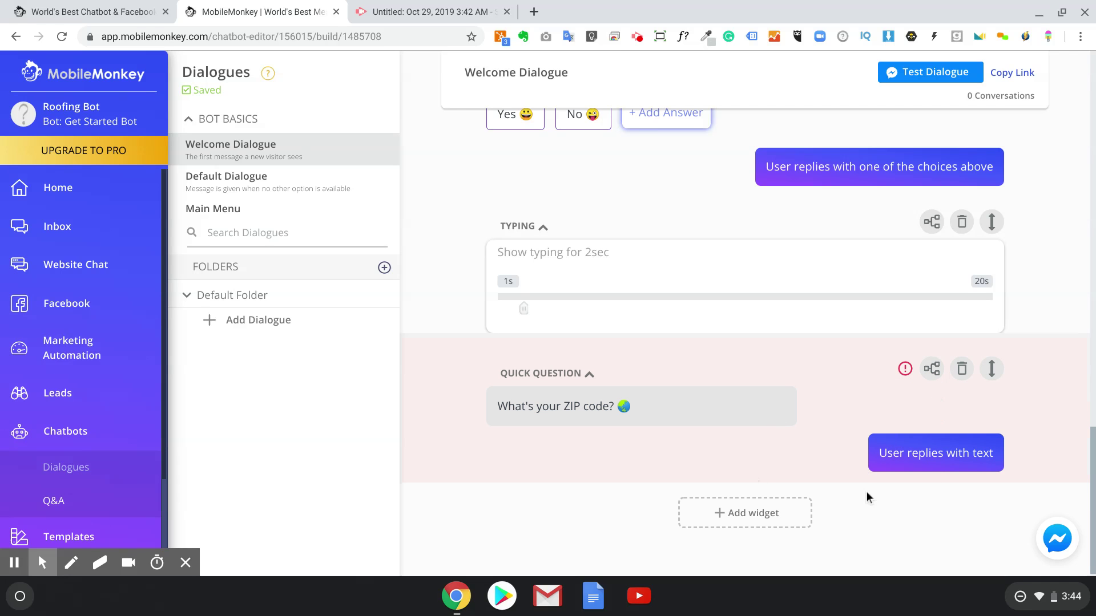
# Step: Save the ZIP code question's response to a new attribute named "Zip"
pyautogui.click(940, 462)
pyautogui.click(974, 516)
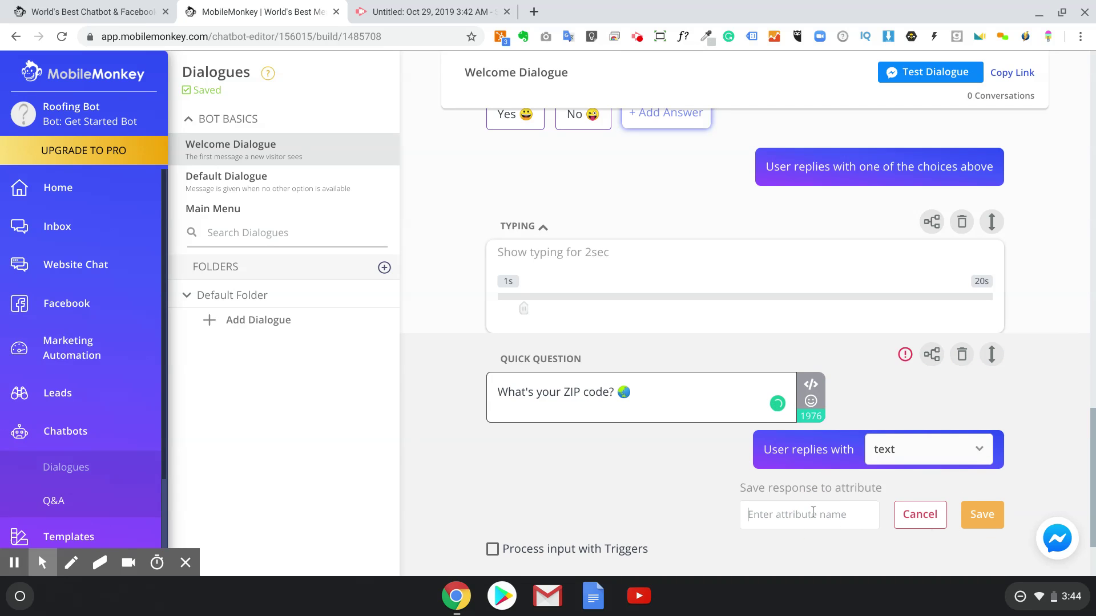
pyautogui.write('Zip')
pyautogui.click(982, 515)
# Step: Add a Typing widget below the ZIP code question
pyautogui.scroll(-2, 798, 528)
pyautogui.click(773, 514)
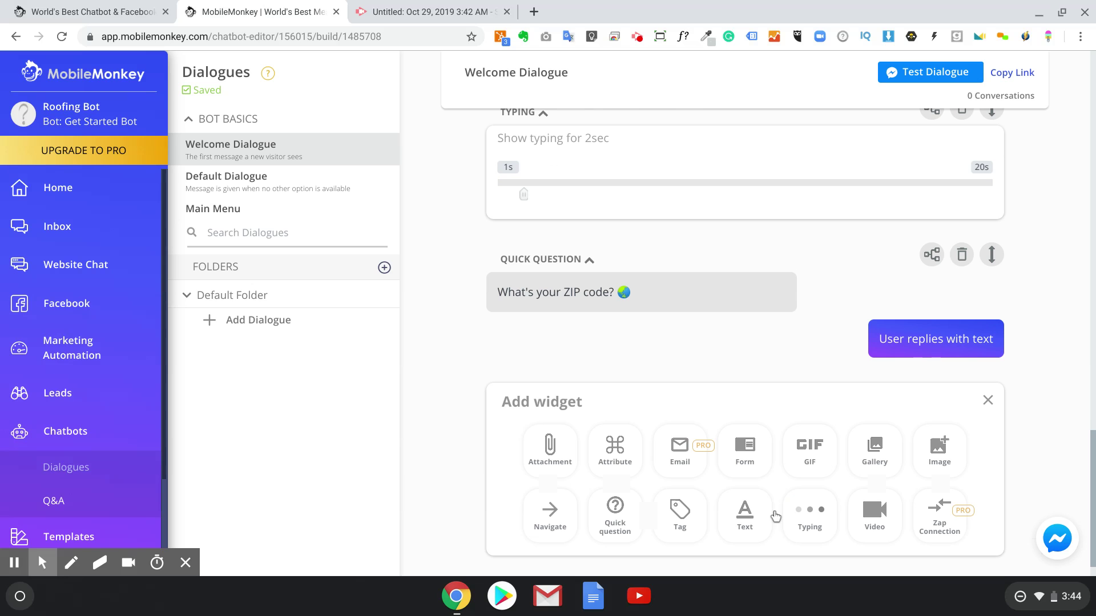
pyautogui.click(807, 517)
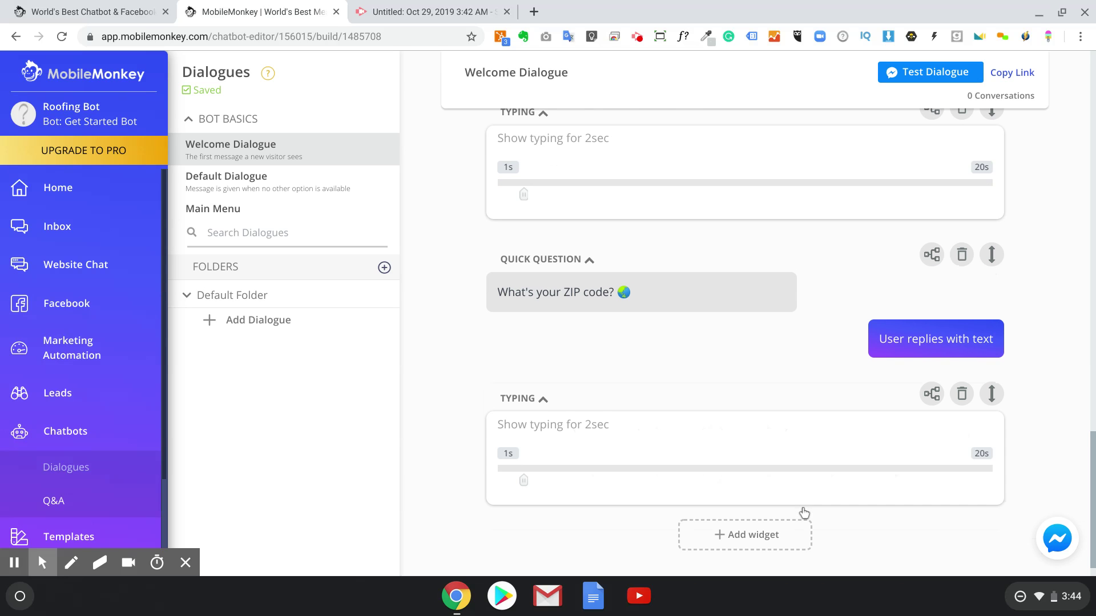
# Step: Add a Quick question widget reading "Got it! Please, enter the 🏡 address below" at the end of the dialogue
pyautogui.scroll(-1, 786, 453)
pyautogui.click(722, 503)
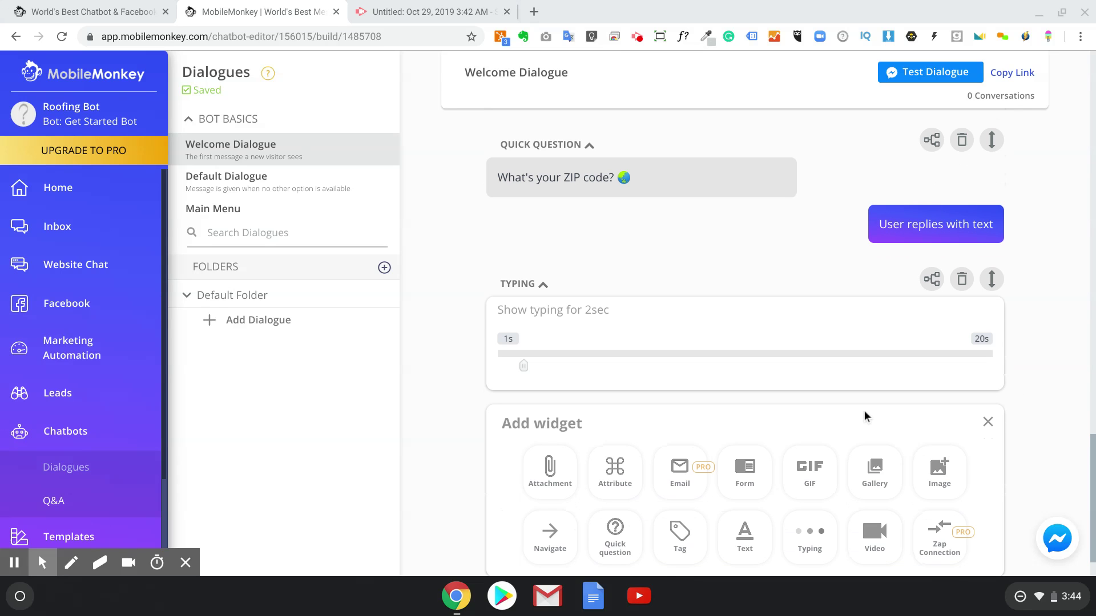
pyautogui.scroll(-1, 864, 414)
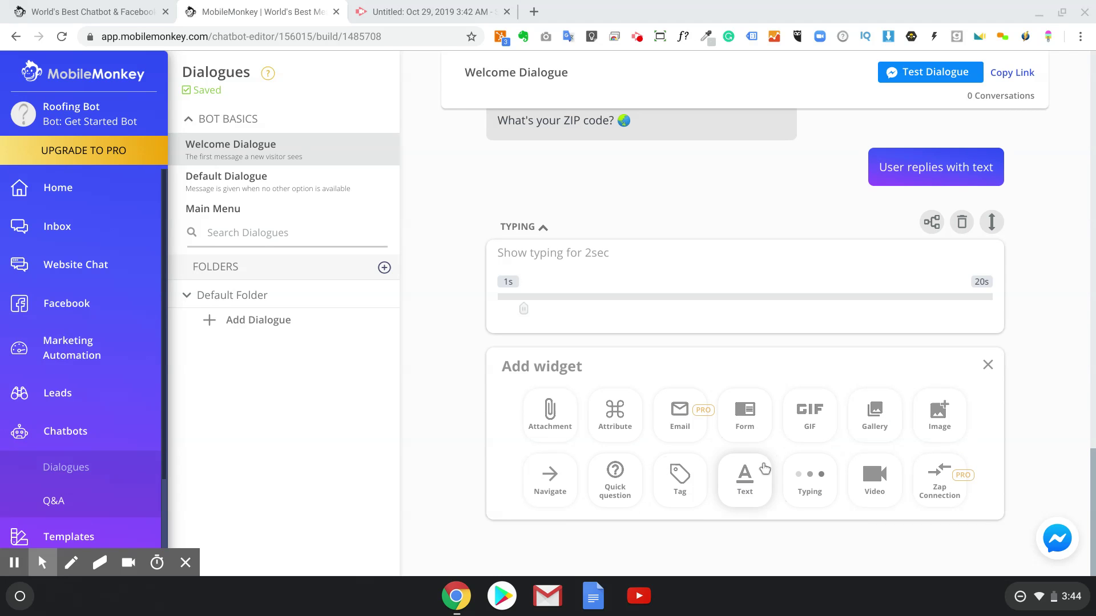
pyautogui.click(617, 469)
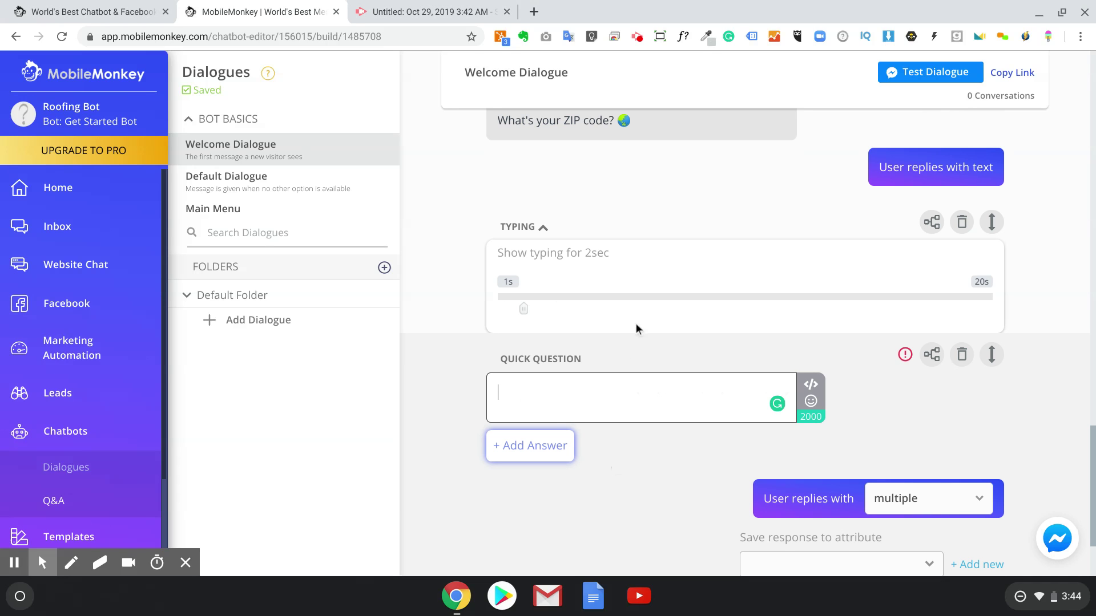
pyautogui.write('Got it! Please, enter the 🏡 address below')
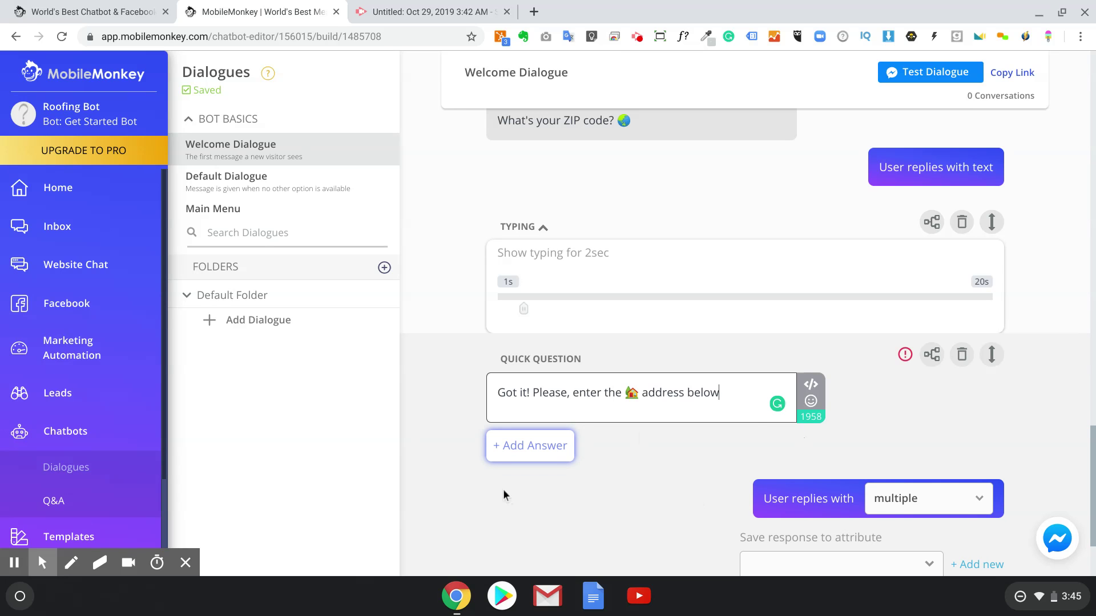
# Step: Set the address question's reply type to text
pyautogui.scroll(-2, 958, 444)
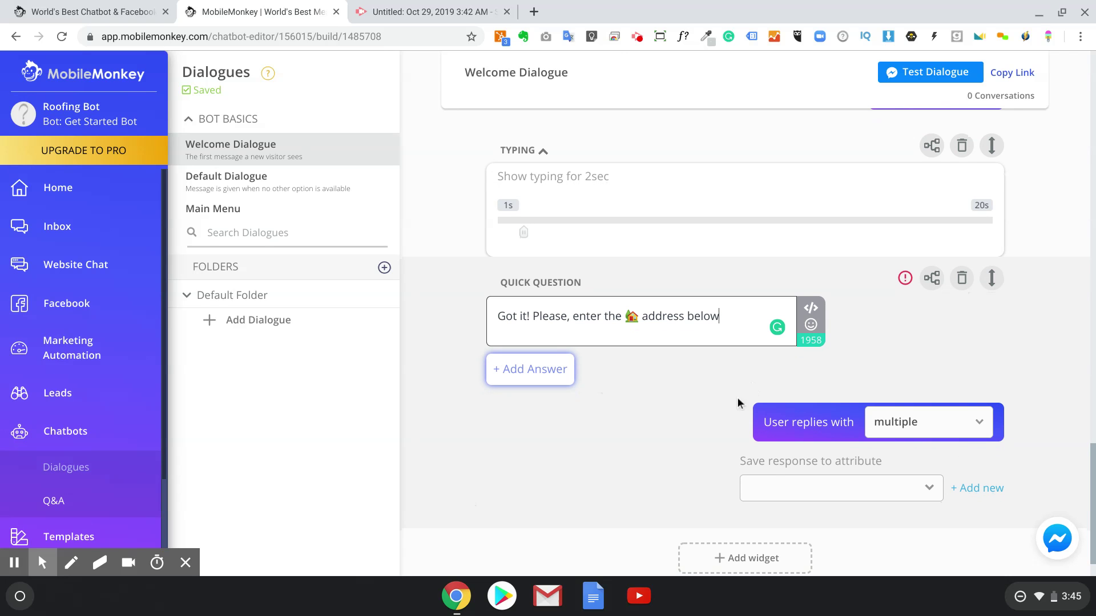
pyautogui.click(530, 370)
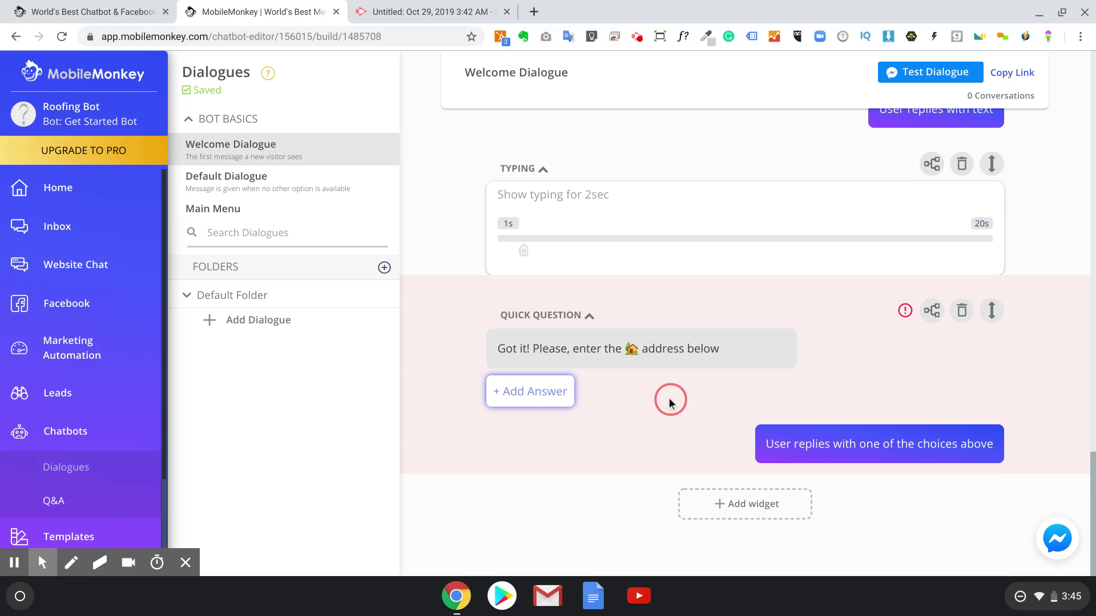
pyautogui.click(950, 451)
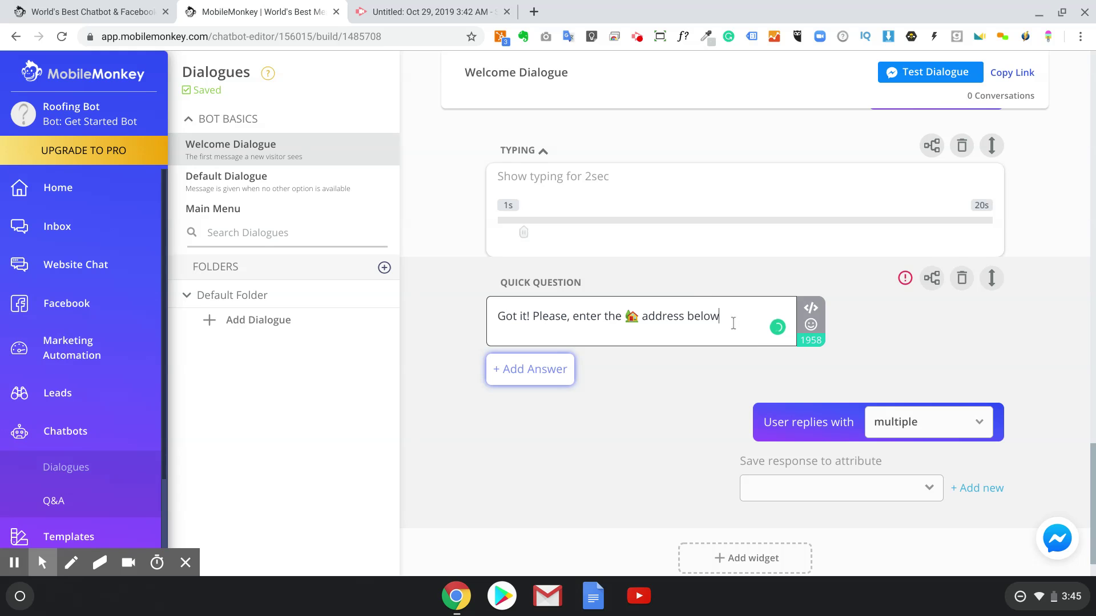
pyautogui.click(902, 432)
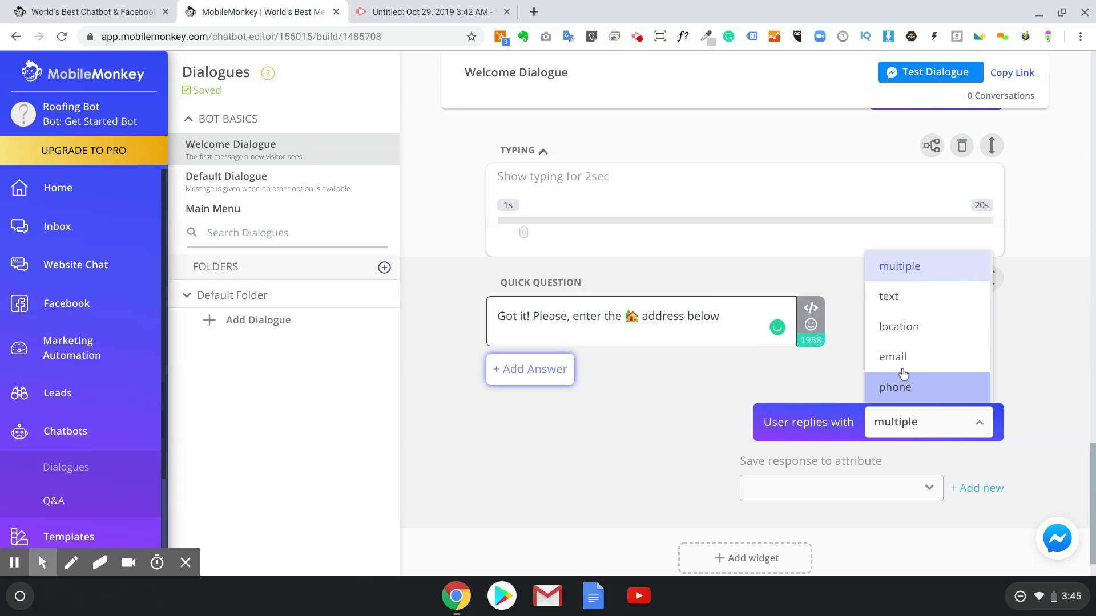
pyautogui.click(893, 296)
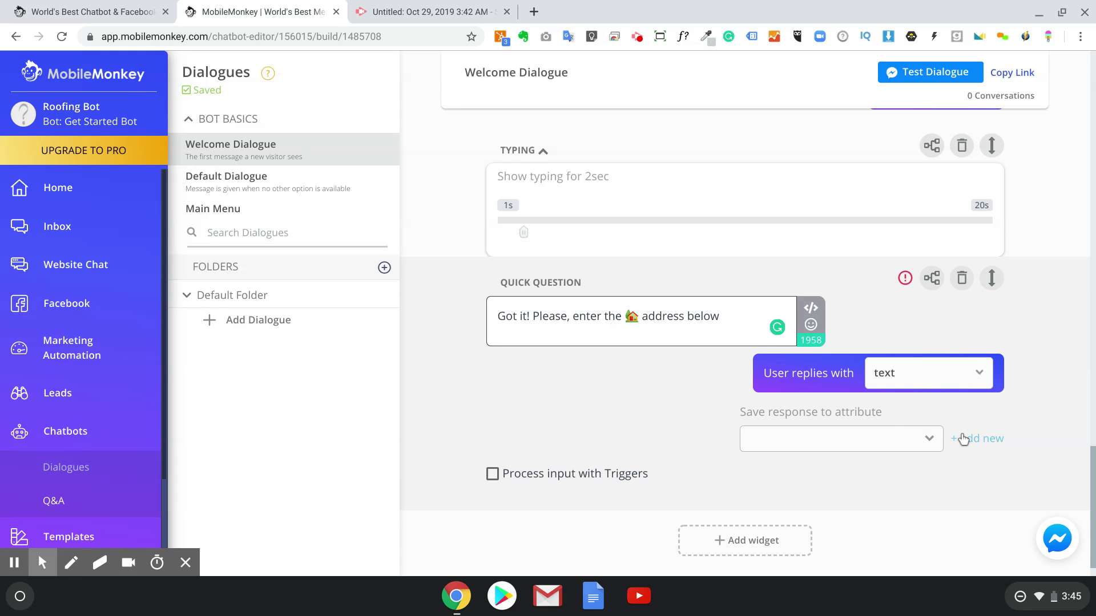
# Step: Save the address question's response to a new attribute named "Address"
pyautogui.click(970, 440)
pyautogui.click(819, 442)
pyautogui.write('Address')
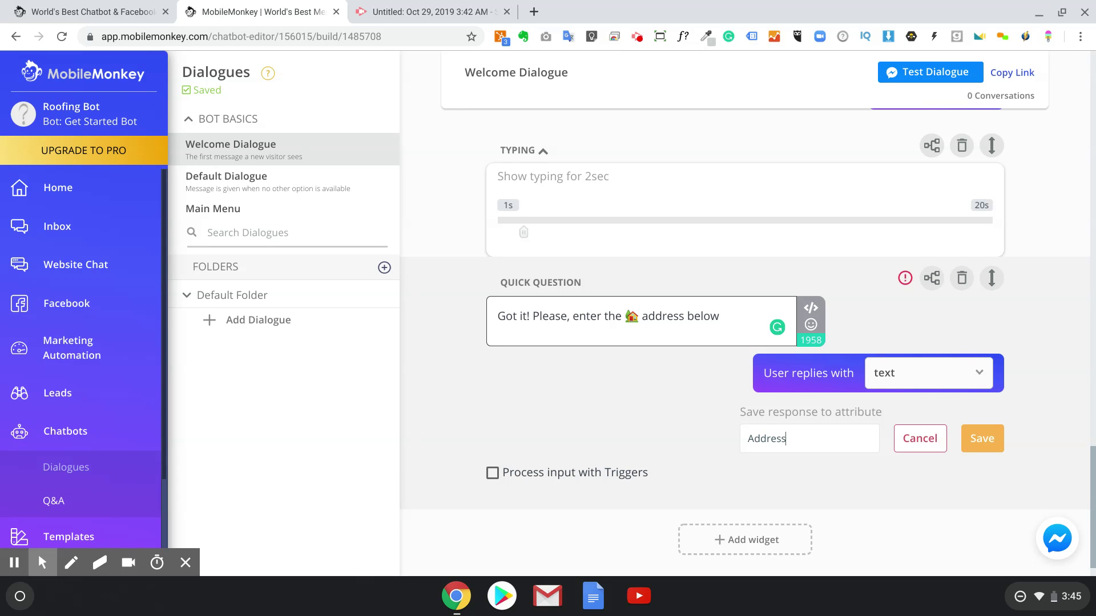
pyautogui.click(982, 448)
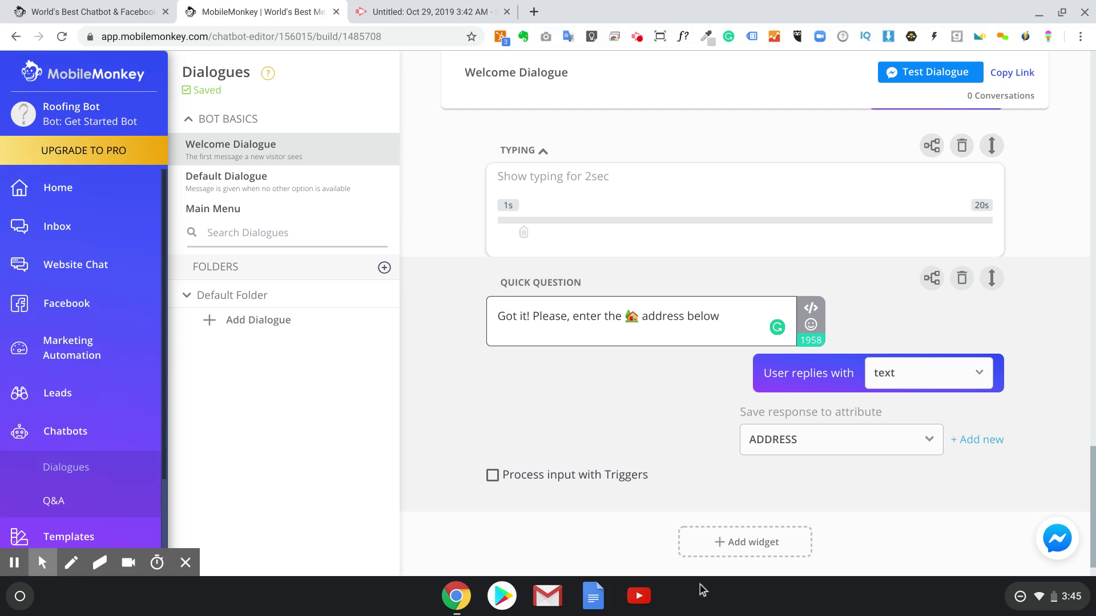
# Step: Add a Typing widget below the address question and set its duration to 5 seconds
pyautogui.click(715, 543)
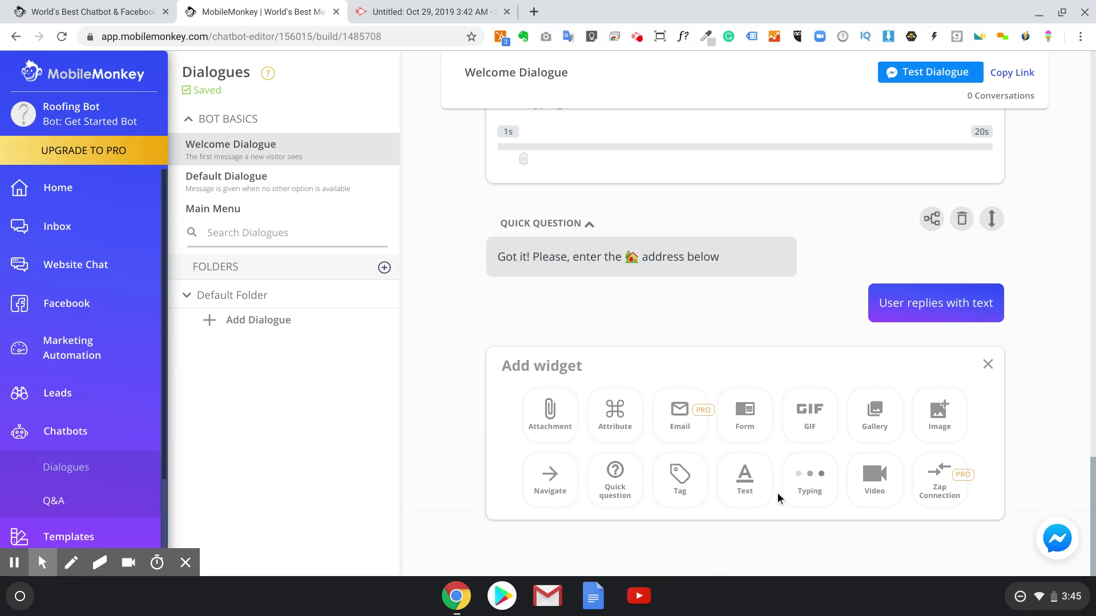
pyautogui.click(825, 492)
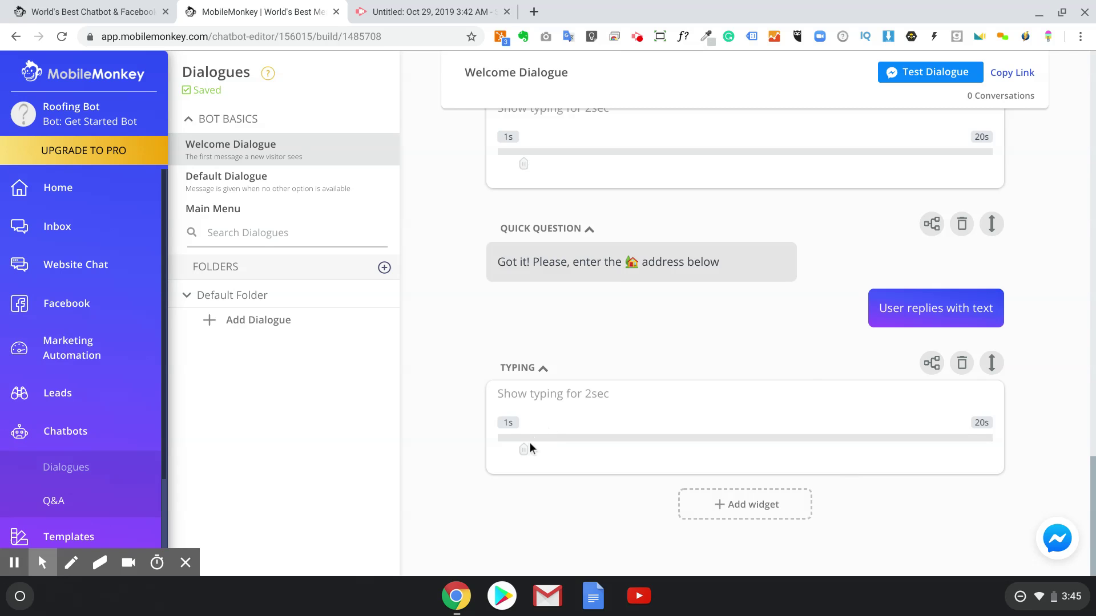
pyautogui.moveTo(524, 450); pyautogui.dragTo(602, 450)
# Step: Add a Text widget below the 5-second typing delay with the message "👀 I'm trying to find your roof..."
pyautogui.click(790, 506)
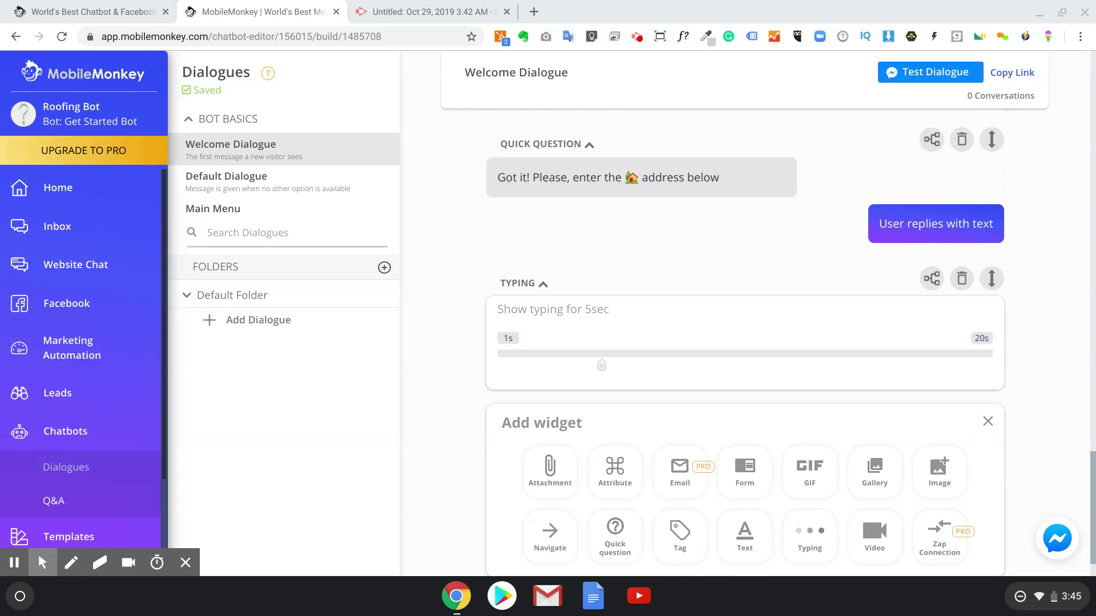
pyautogui.scroll(-1, 850, 406)
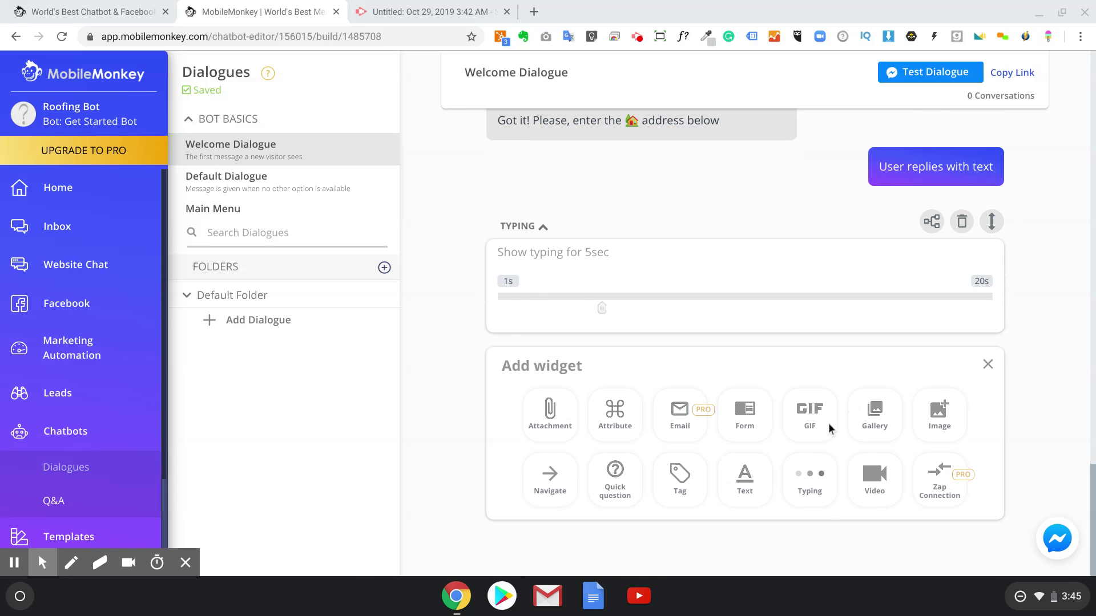
pyautogui.click(744, 481)
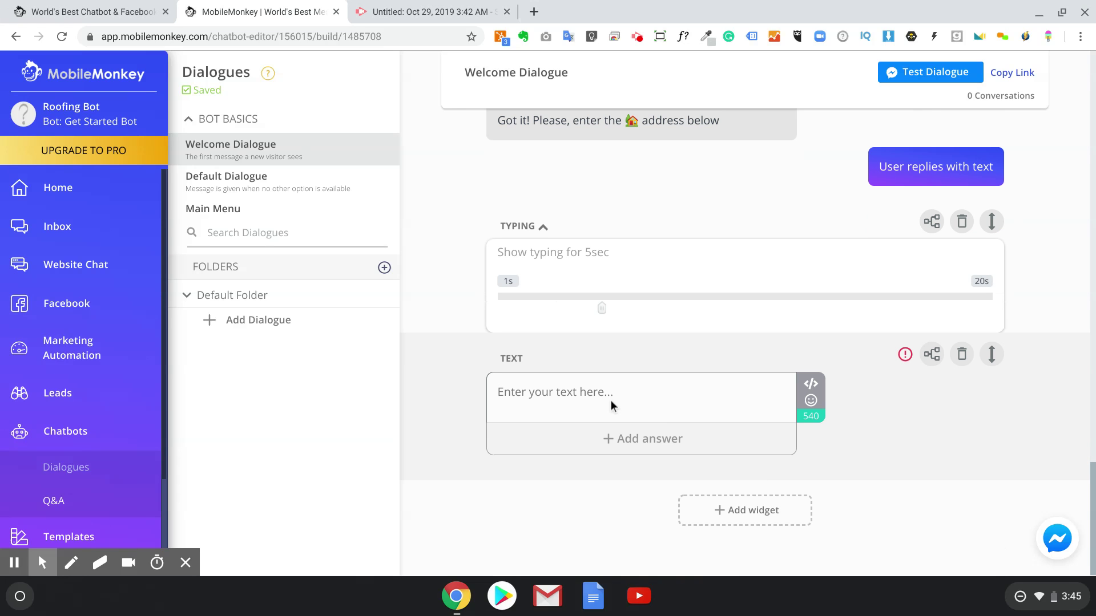
pyautogui.write("👀 I'm trying to find your roof...")
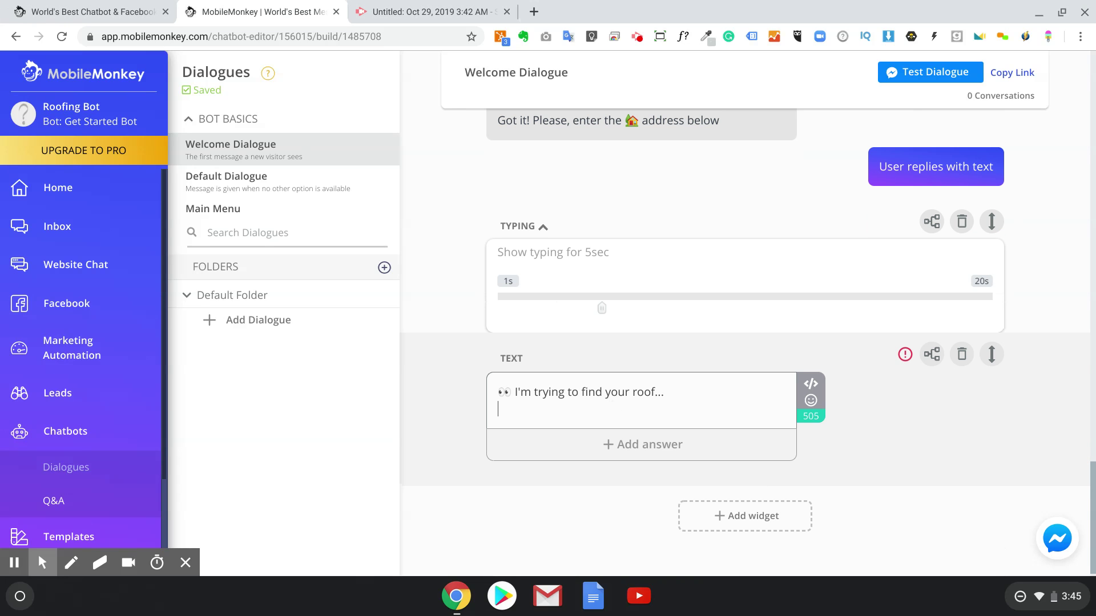
pyautogui.press('BackSpace')
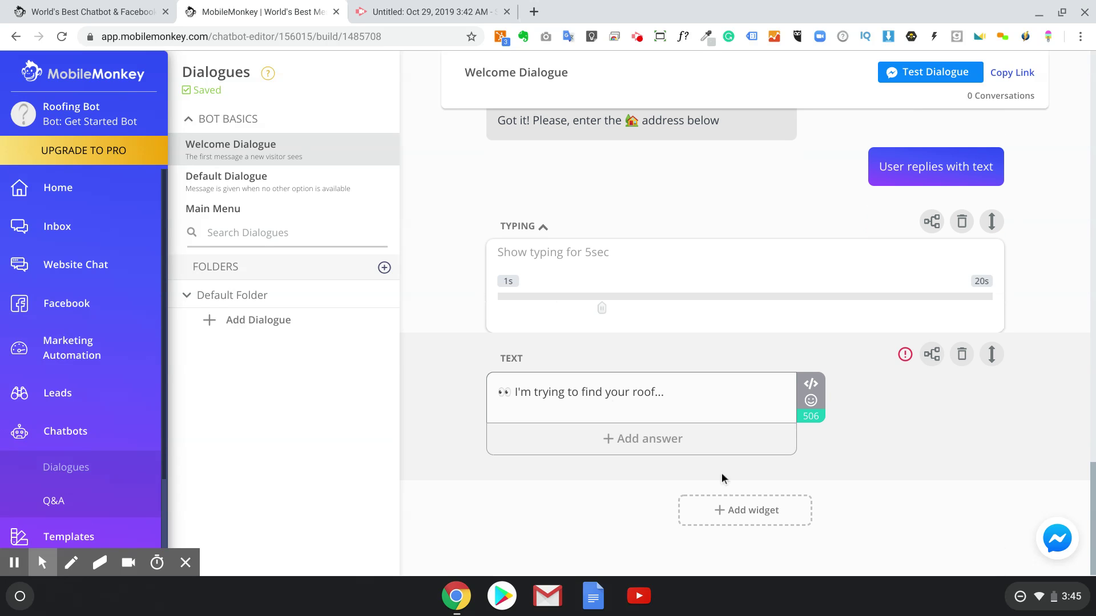
# Step: Add a 2-second Typing widget below the "👀 I'm trying to find your roof..." message
pyautogui.click(713, 508)
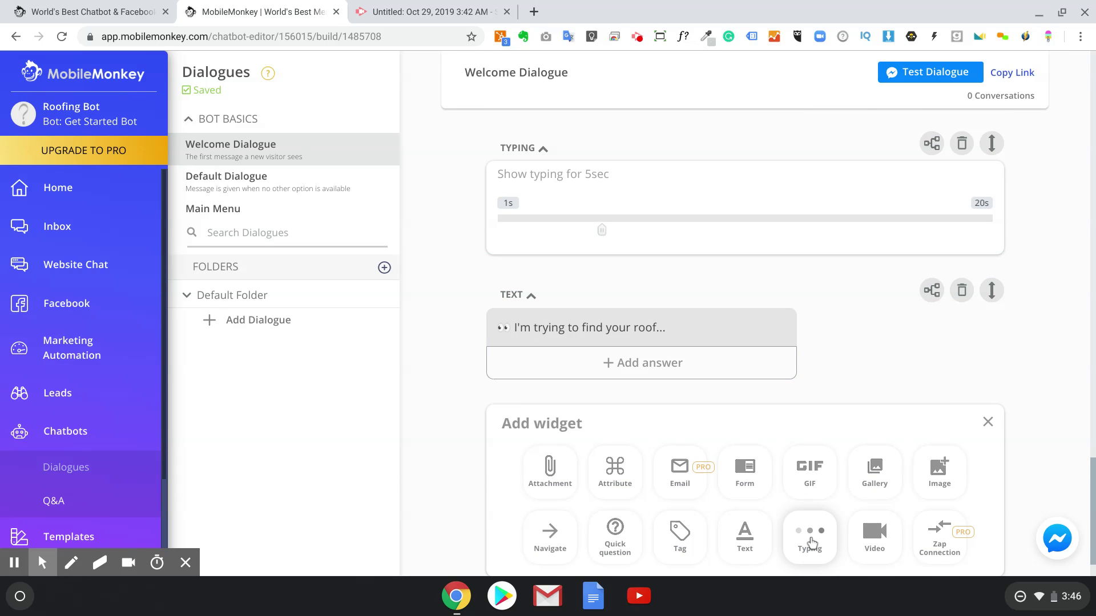
pyautogui.click(811, 541)
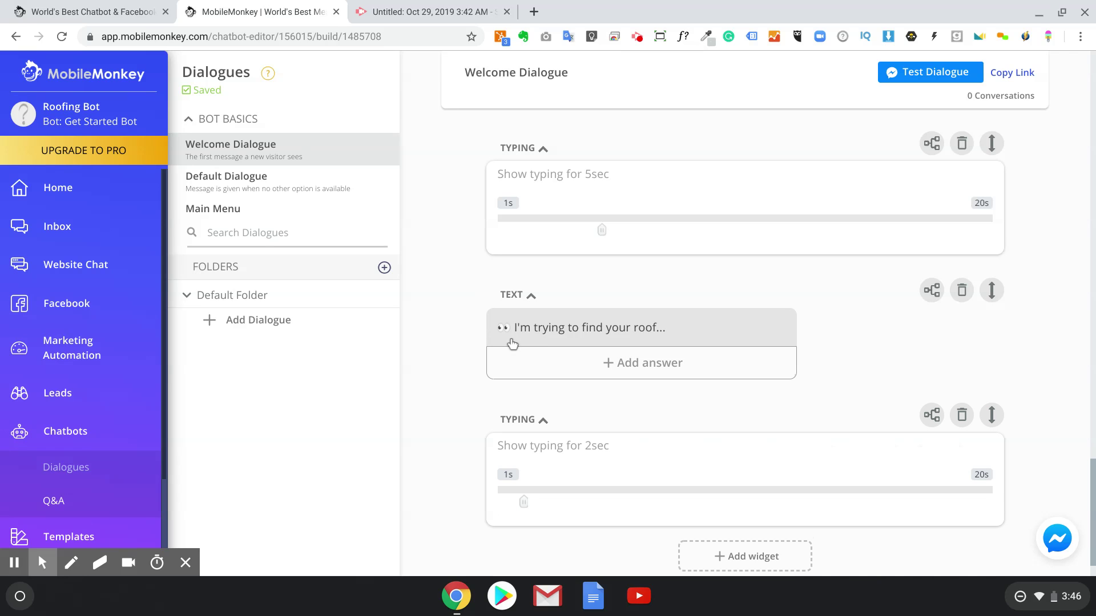
# Step: Add a Text widget at the end of the dialogue with the message "Looks good! 👍"
pyautogui.scroll(-1, 689, 335)
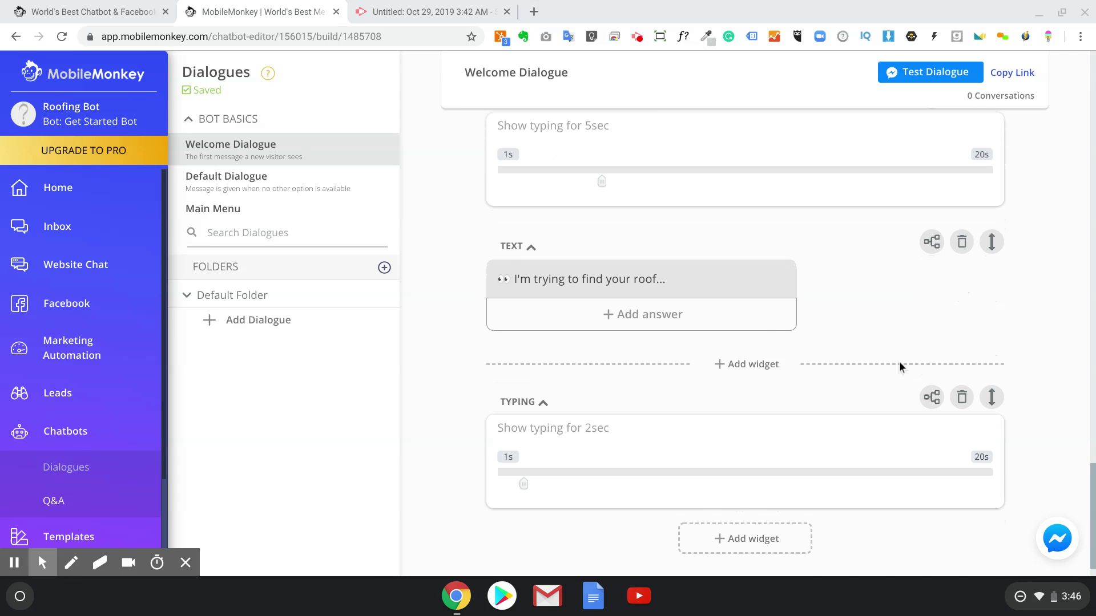
pyautogui.click(774, 521)
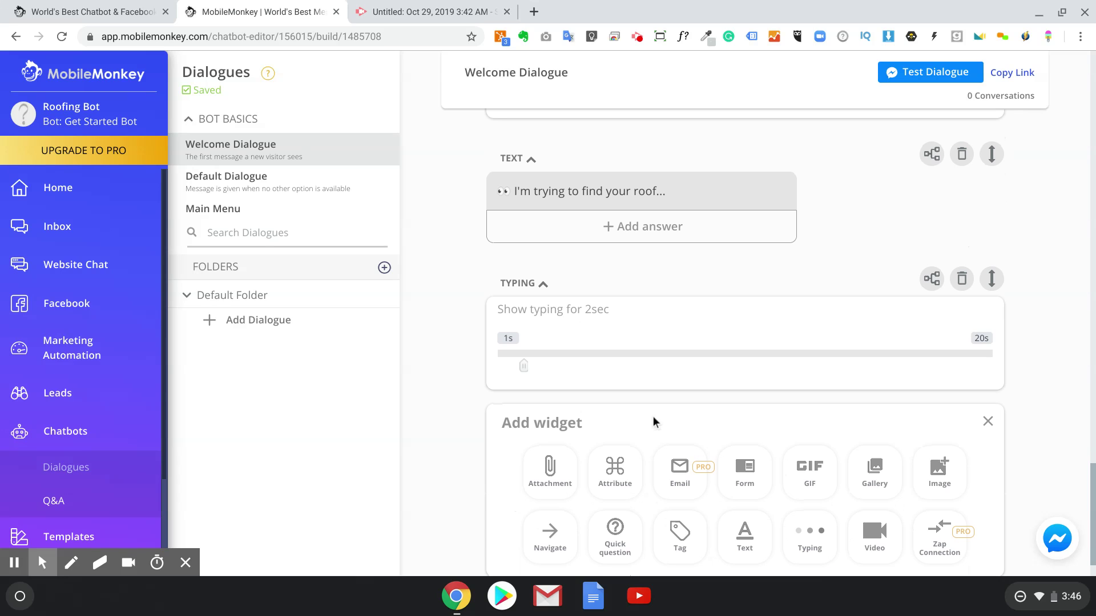
pyautogui.click(750, 548)
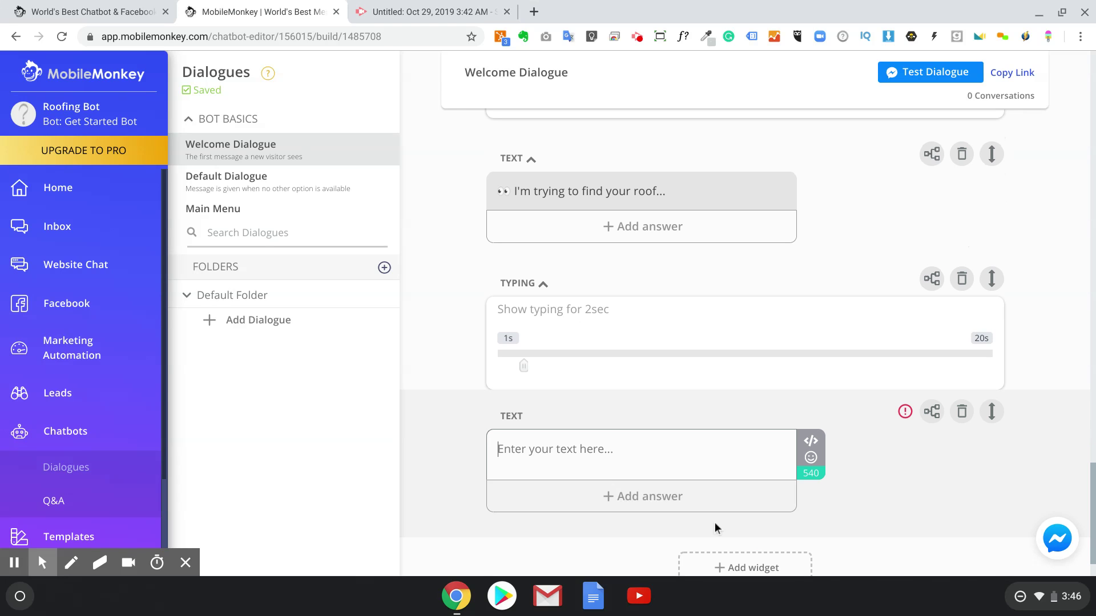
pyautogui.click(567, 465)
pyautogui.write('Looks good! 👍')
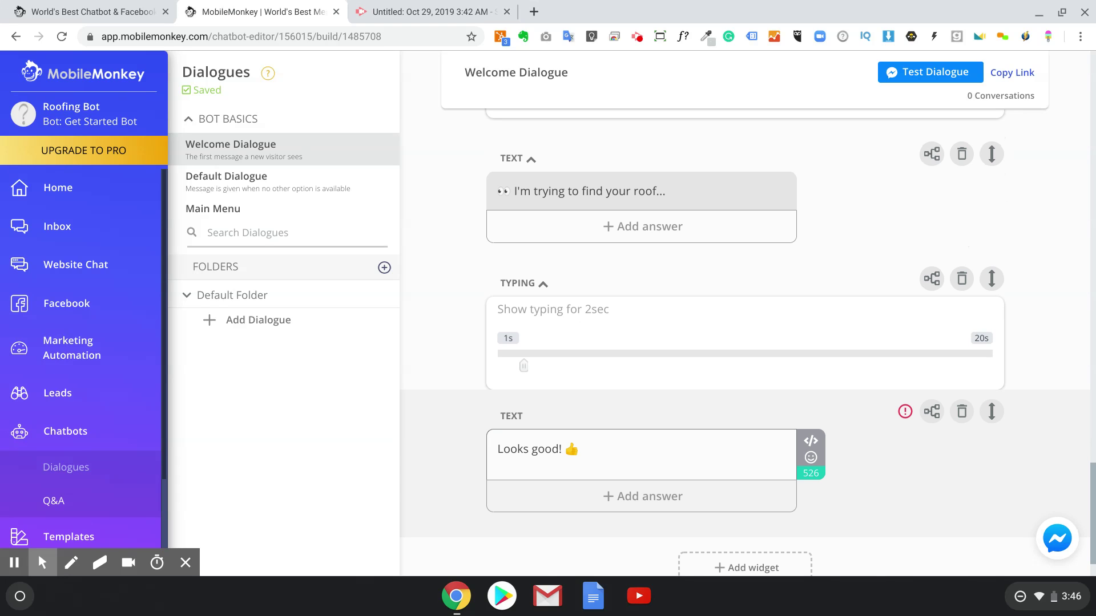
# Step: Add a 2-second Typing widget below the "Looks good! 👍" message
pyautogui.scroll(-1, 904, 456)
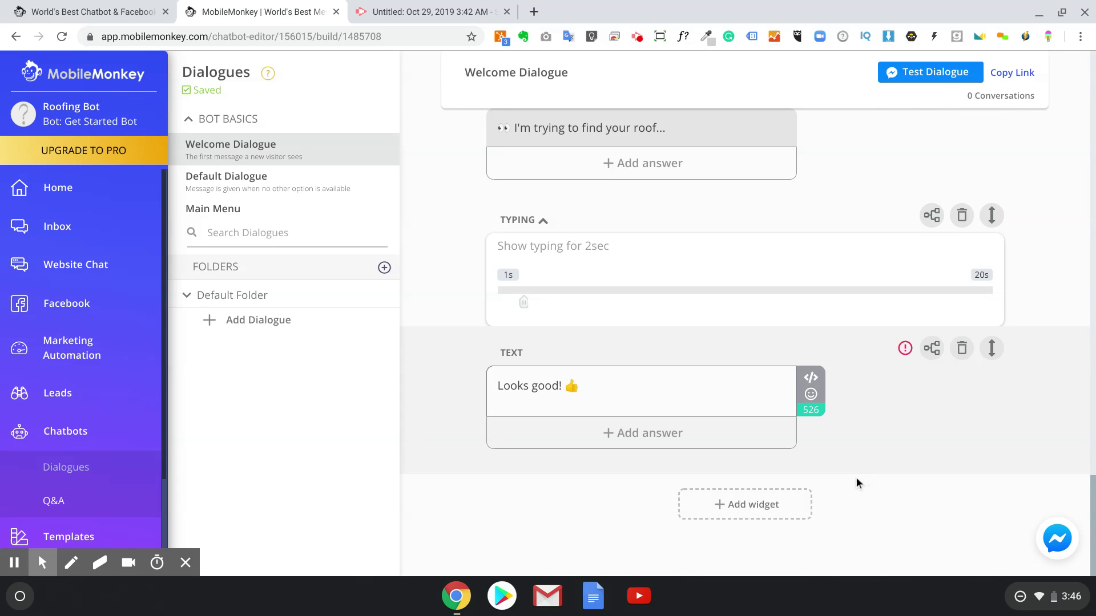
pyautogui.click(779, 518)
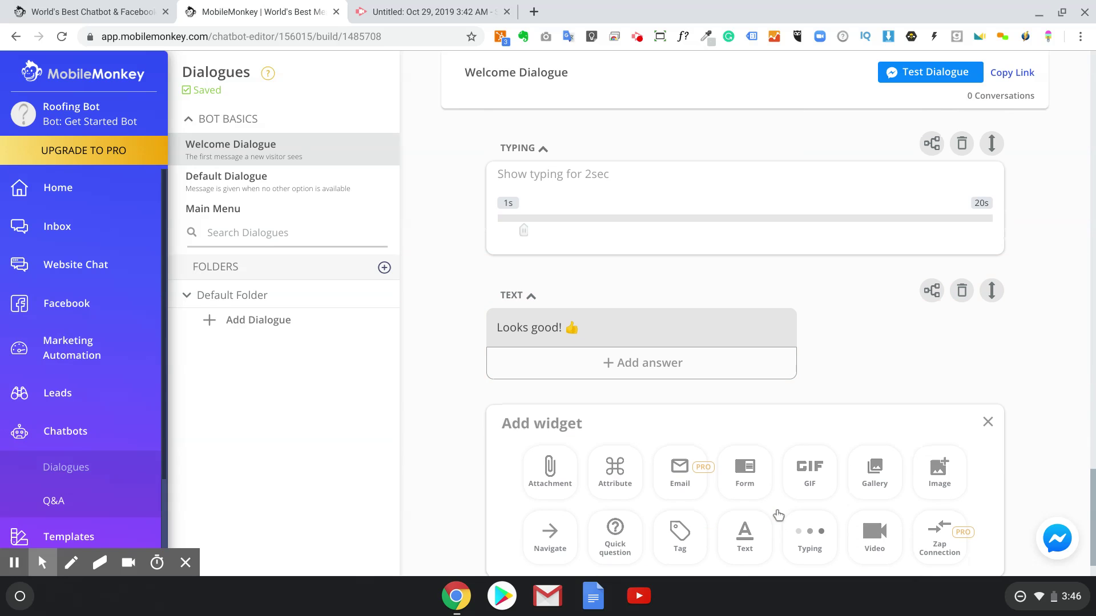
pyautogui.click(802, 537)
# Step: Add a Quick Question at the end of the dialogue reading "Now enter your home's square footage. Just enter the number 👇"
pyautogui.scroll(-1, 997, 508)
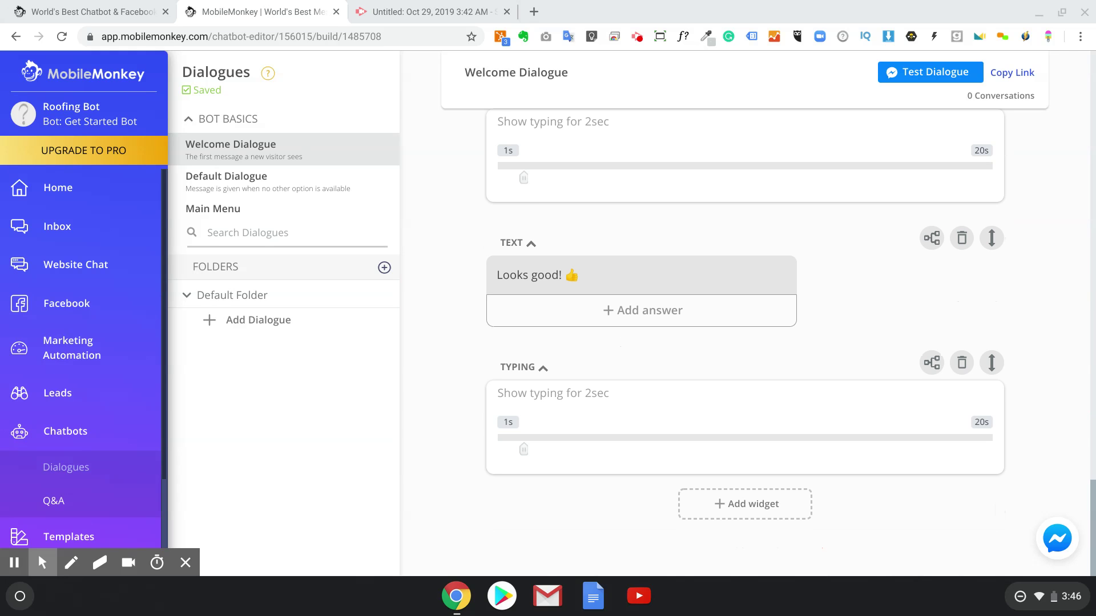
pyautogui.click(724, 504)
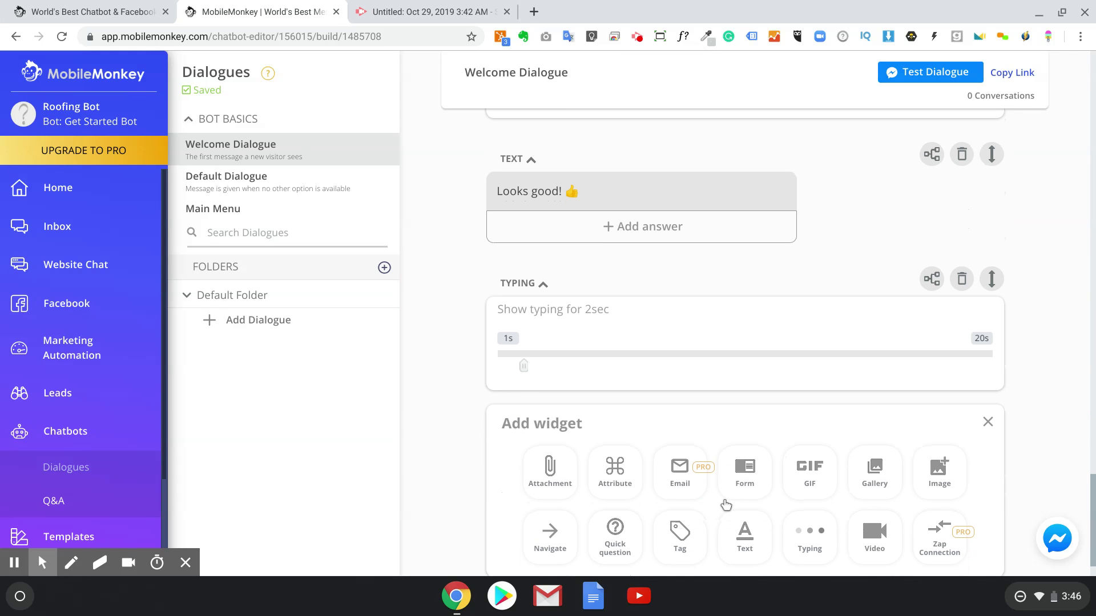
pyautogui.scroll(-1, 757, 434)
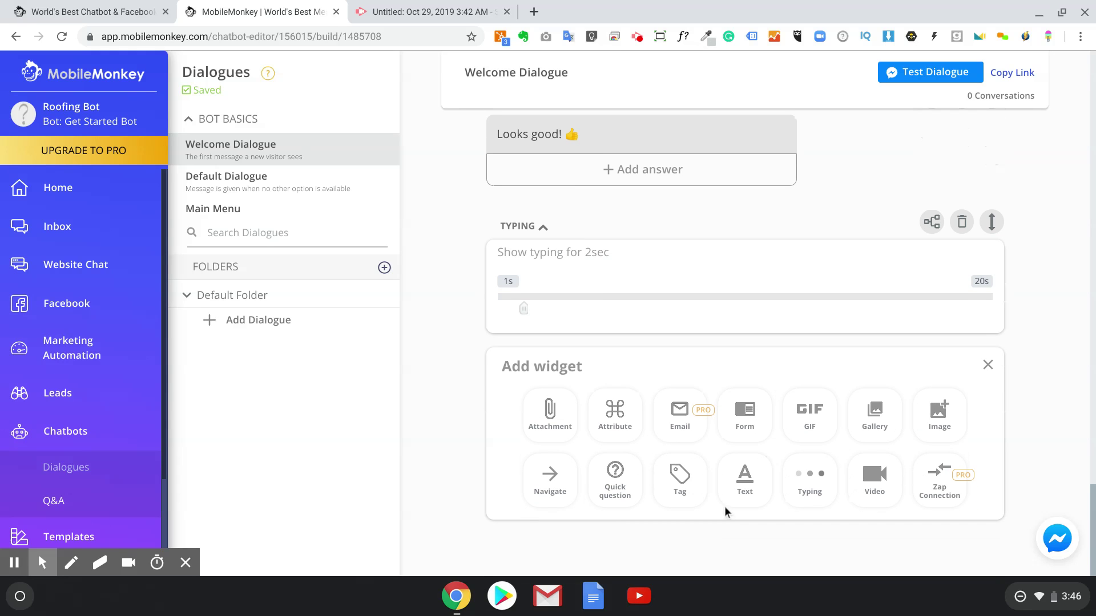
pyautogui.click(628, 485)
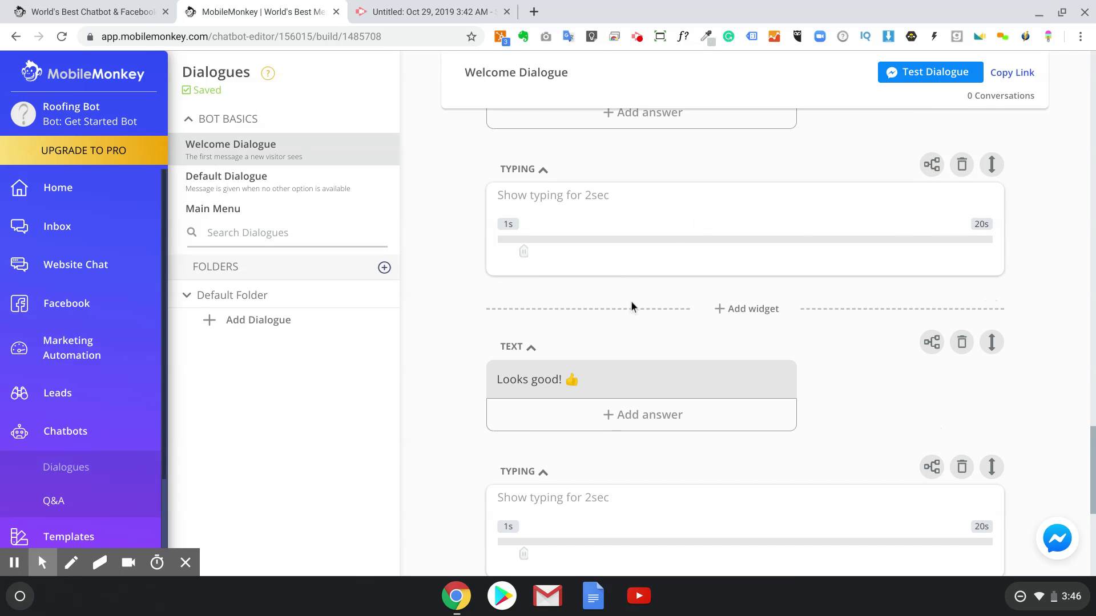
pyautogui.scroll(-3, 632, 301)
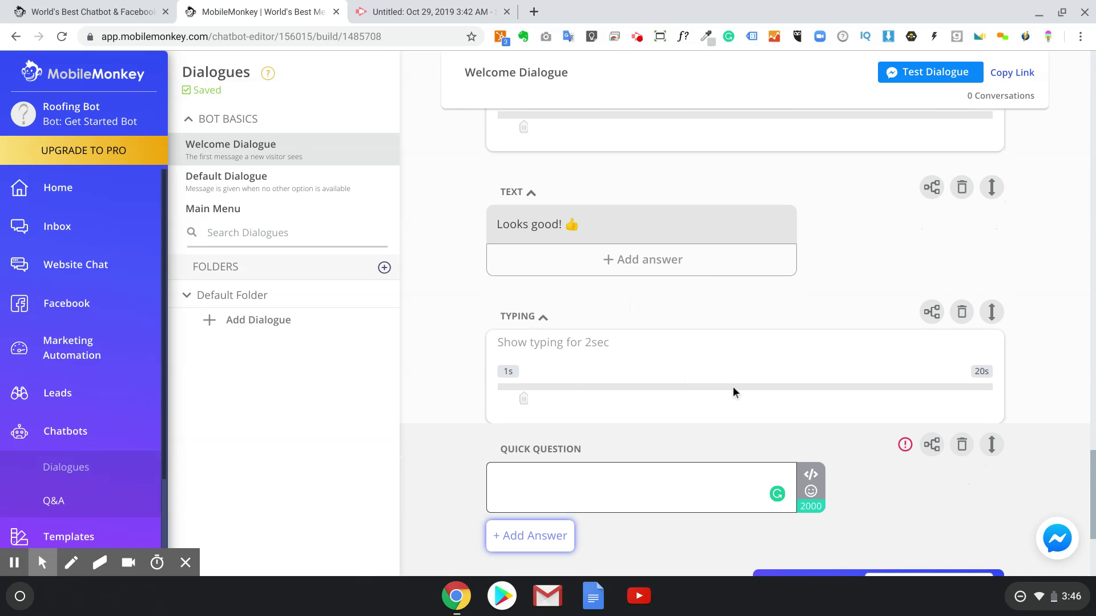
pyautogui.scroll(6, 734, 390)
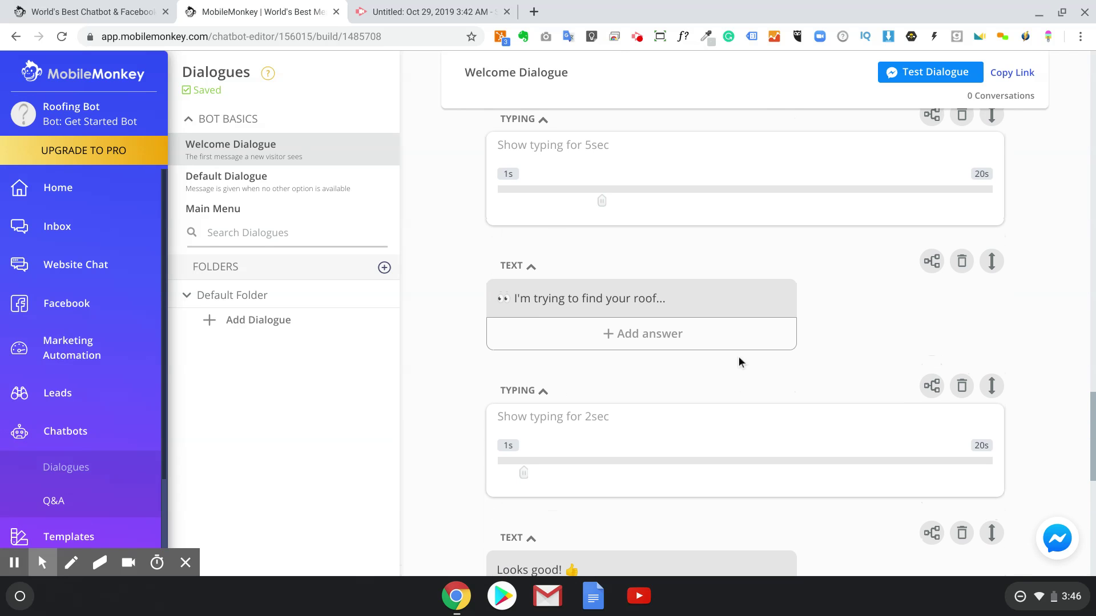
pyautogui.scroll(-5, 738, 362)
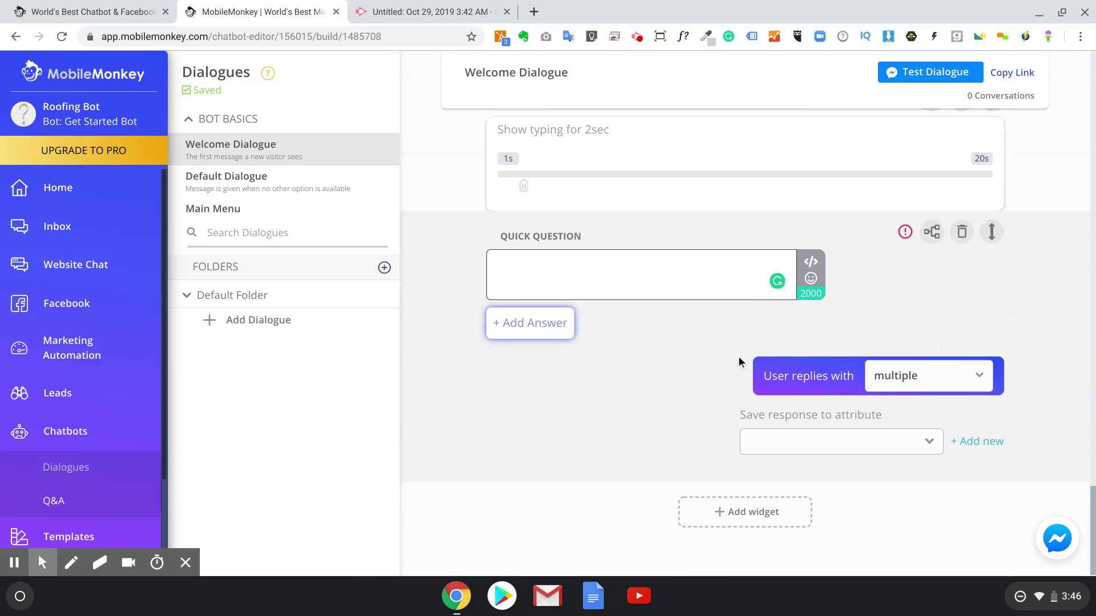
pyautogui.write("Now enter your home's square footage. Just enter the number 👇")
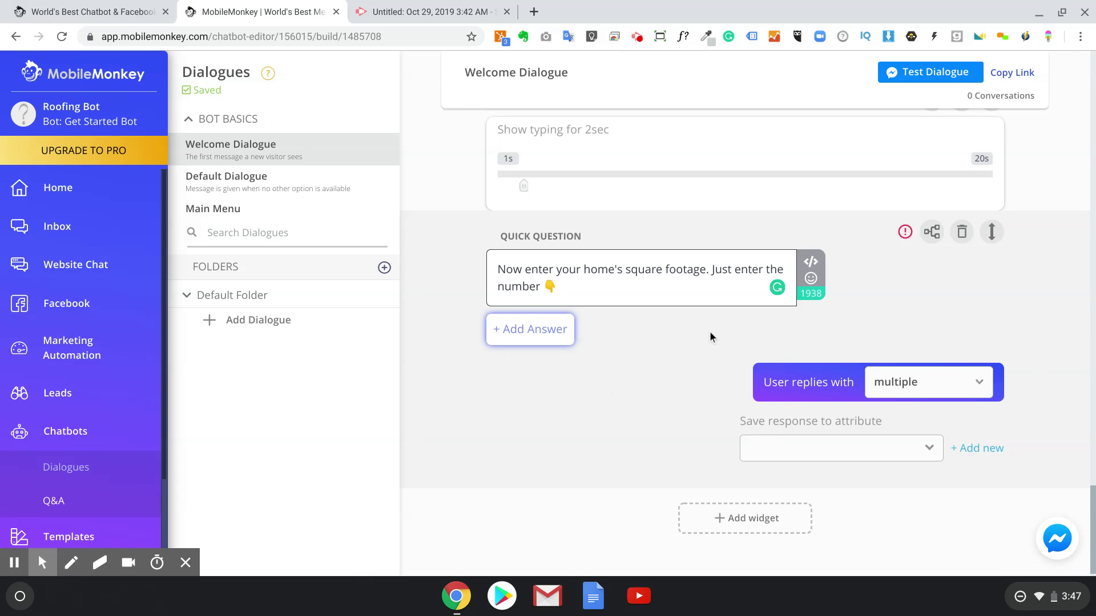
# Step: Set the square footage question's reply type to text and save its response to a new attribute named "Square Footage"
pyautogui.click(889, 398)
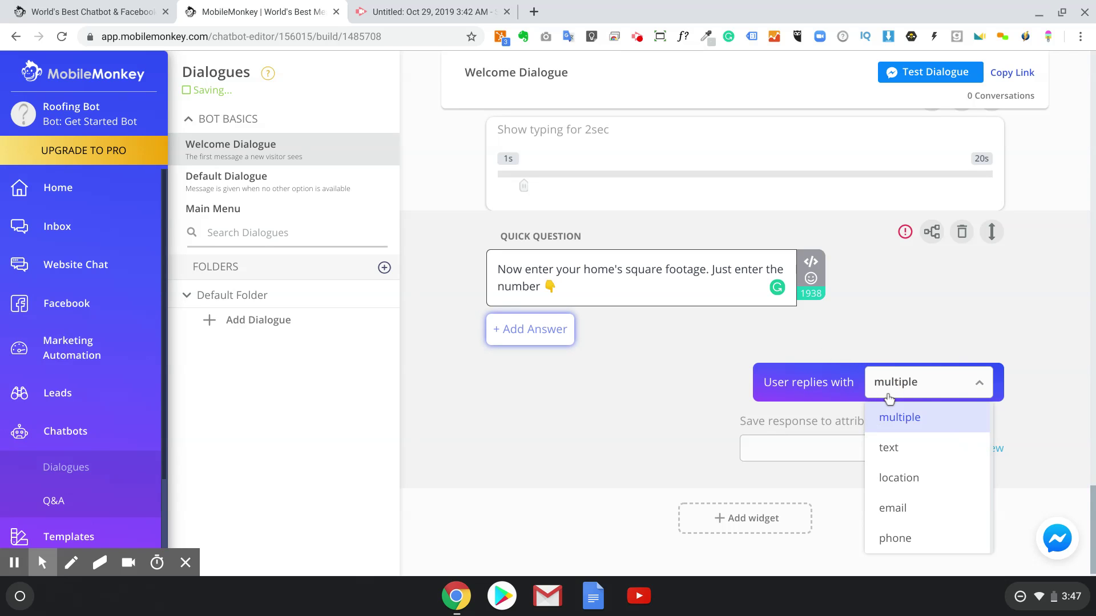
pyautogui.click(906, 456)
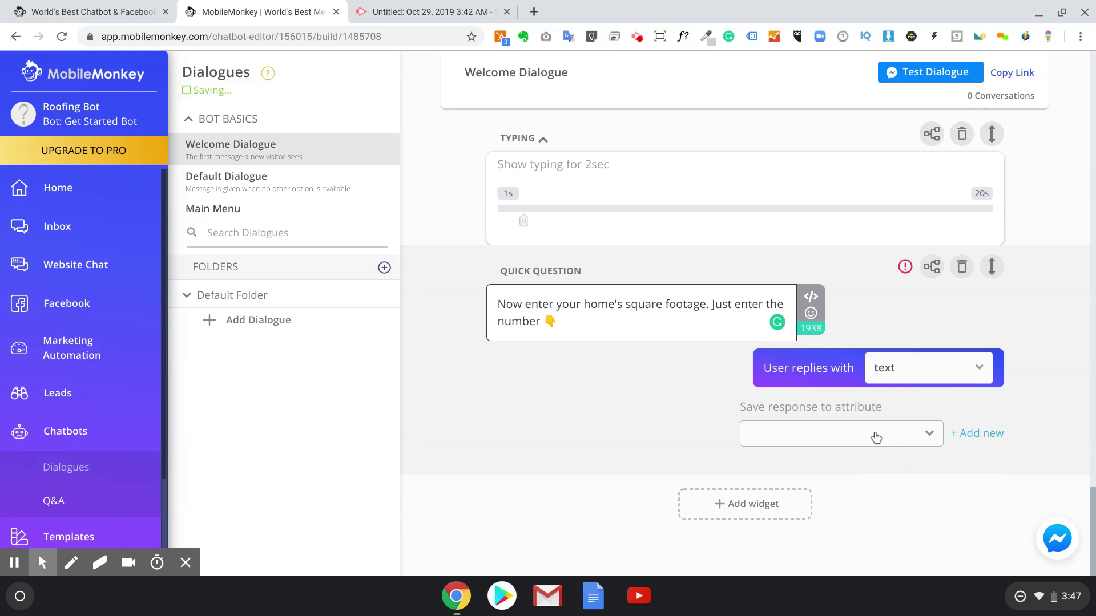
pyautogui.click(968, 403)
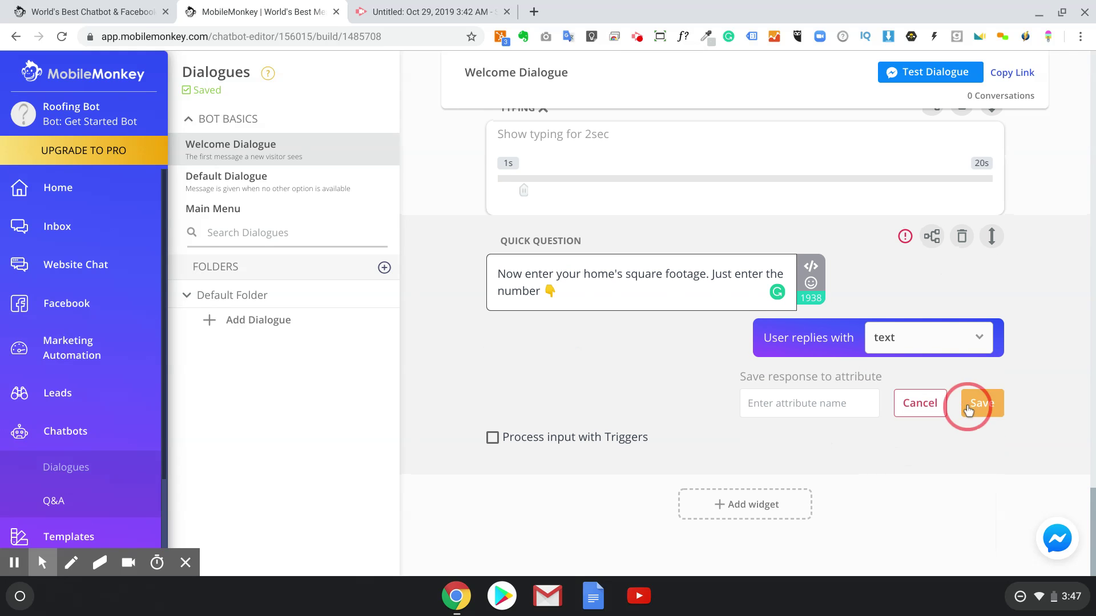
pyautogui.write('S')
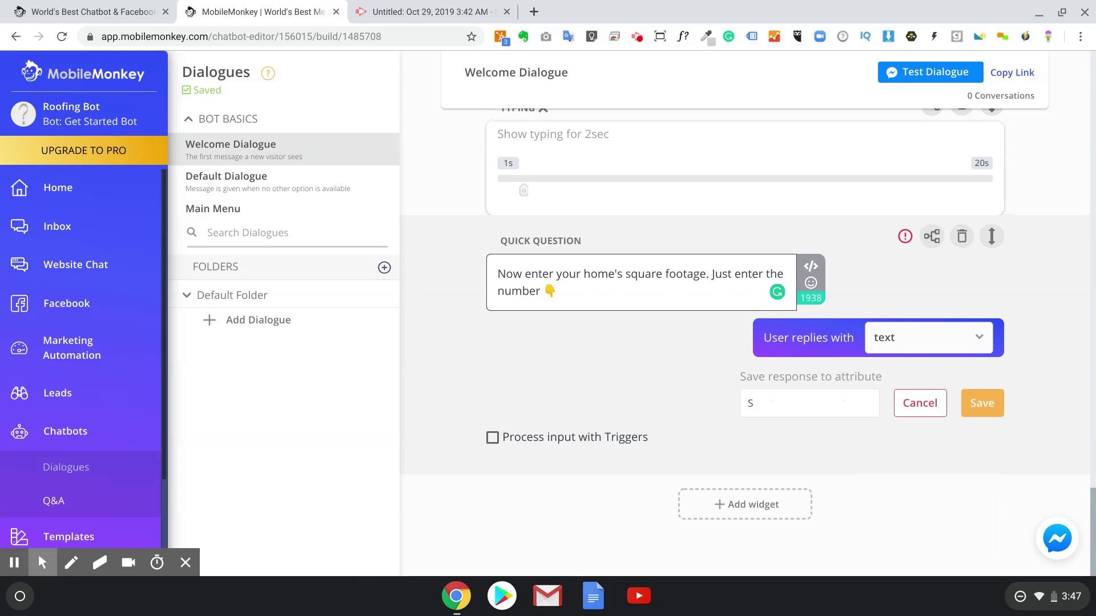
pyautogui.write('quare Footage')
pyautogui.click(994, 402)
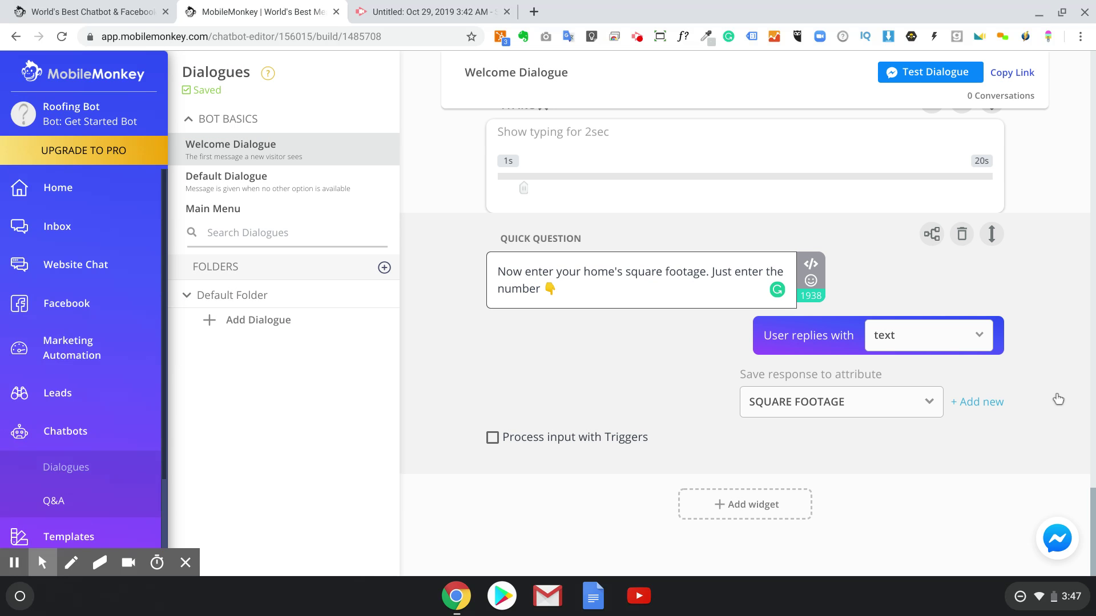
# Step: Add another Quick Question widget below the square footage question
pyautogui.click(717, 508)
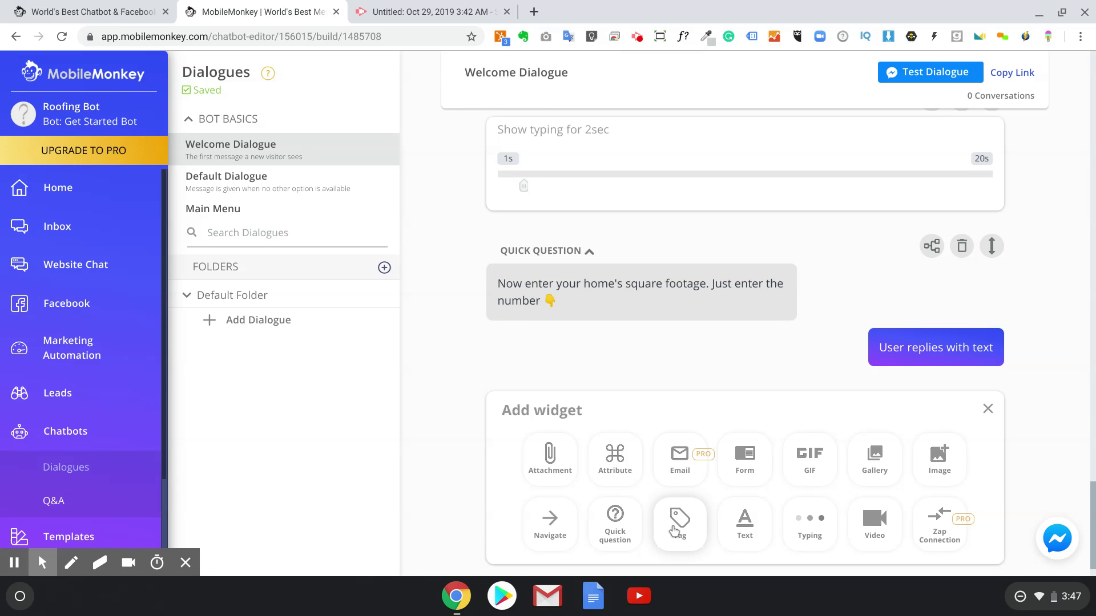
pyautogui.scroll(-1, 778, 455)
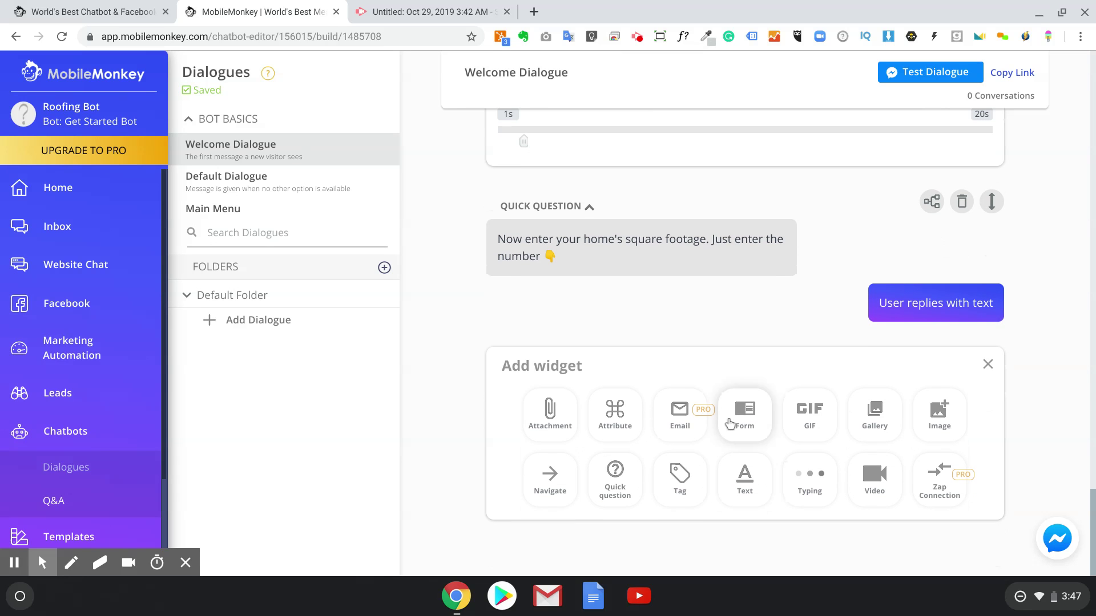
pyautogui.click(618, 481)
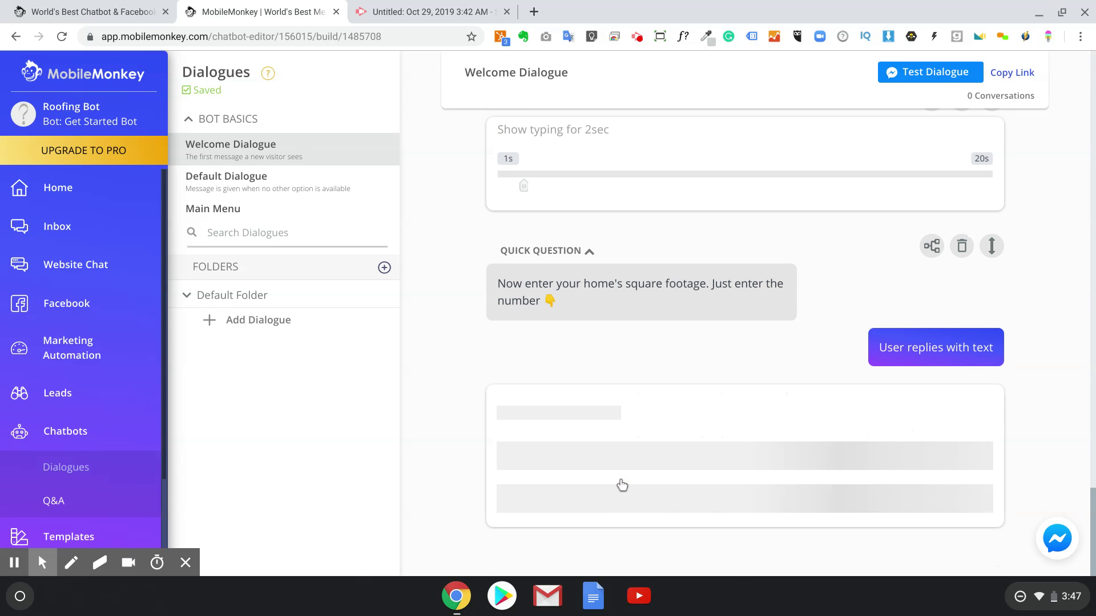
pyautogui.write("Now enter your home's square footage. Just enter the number 👇")
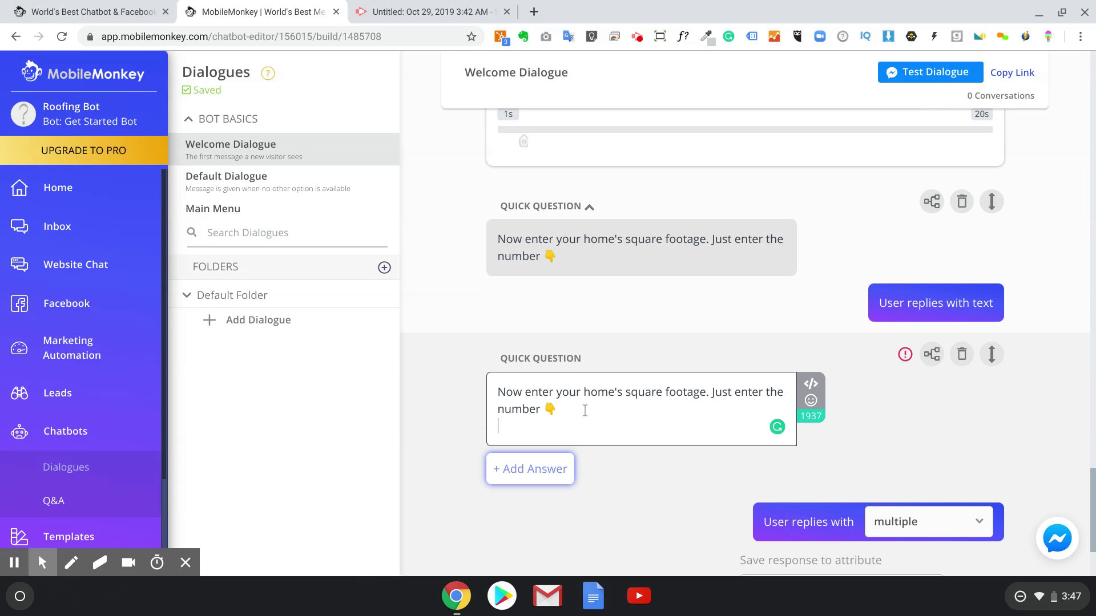
pyautogui.press('BackSpace')
pyautogui.press('BackSpace')
pyautogui.press('BackSpace')
pyautogui.press('BackSpace')
pyautogui.press('BackSpace')
pyautogui.press('BackSpace')
pyautogui.press('BackSpace')
pyautogui.press('BackSpace')
pyautogui.press('BackSpace')
pyautogui.press('BackSpace')
pyautogui.press('BackSpace')
pyautogui.press('BackSpace')
pyautogui.press('BackSpace')
pyautogui.press('BackSpace')
pyautogui.press('BackSpace')
pyautogui.press('BackSpace')
pyautogui.press('BackSpace')
pyautogui.press('BackSpace')
pyautogui.press('BackSpace')
pyautogui.press('BackSpace')
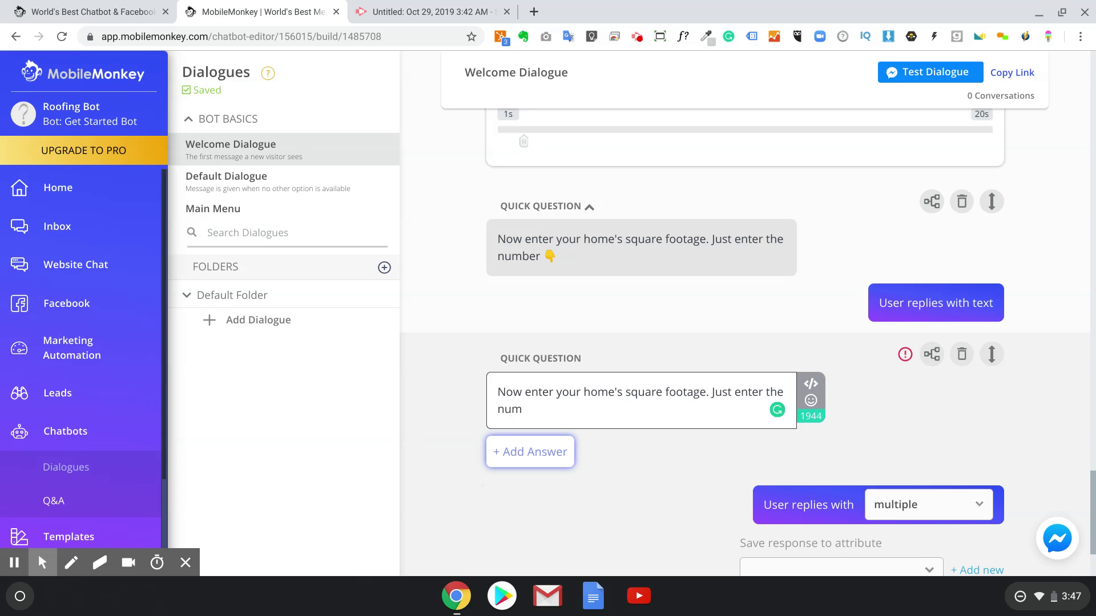
pyautogui.press('BackSpace')
pyautogui.press('BackSpace')
pyautogui.press('BackSpace')
pyautogui.press('BackSpace')
pyautogui.press('BackSpace')
pyautogui.press('BackSpace')
pyautogui.press('BackSpace')
pyautogui.press('BackSpace')
pyautogui.press('BackSpace')
pyautogui.press('BackSpace')
pyautogui.press('BackSpace')
pyautogui.press('BackSpace')
pyautogui.press('BackSpace')
pyautogui.press('BackSpace')
pyautogui.press('BackSpace')
pyautogui.press('BackSpace')
pyautogui.press('BackSpace')
pyautogui.press('BackSpace')
pyautogui.press('BackSpace')
pyautogui.press('BackSpace')
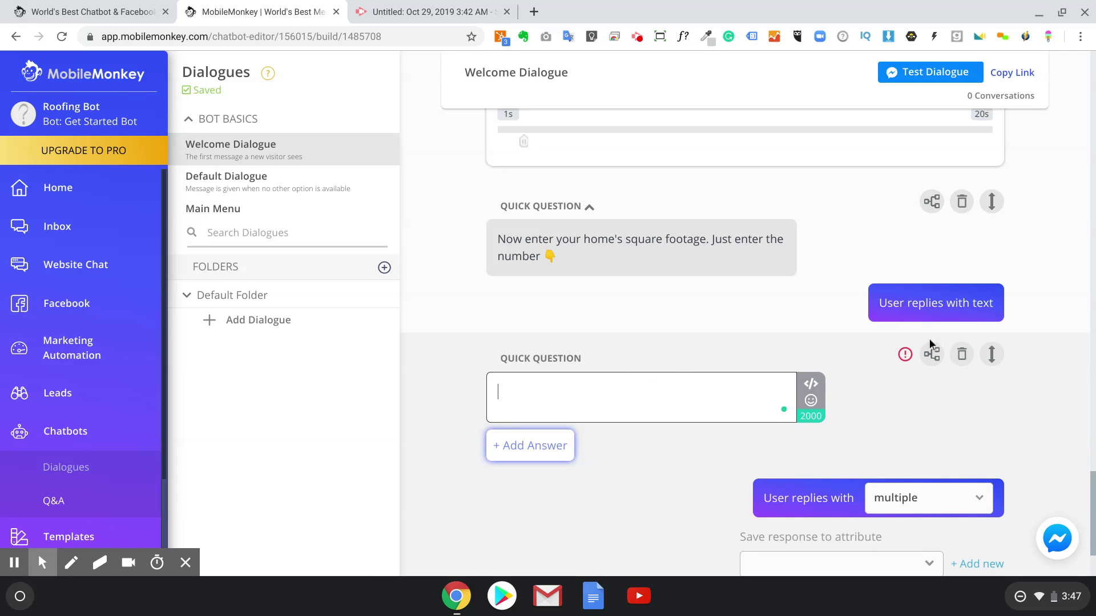
# Step: Insert a 2-second Typing widget between the square footage question and the empty Quick Question
pyautogui.click(627, 343)
pyautogui.click(726, 363)
pyautogui.click(811, 490)
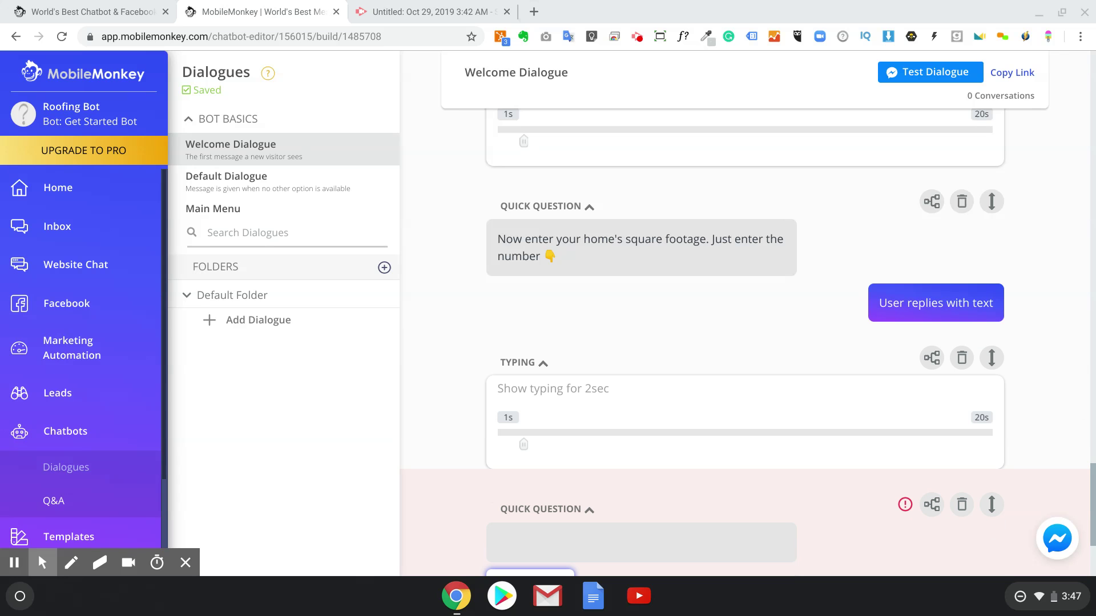
# Step: Fill in the empty Quick Question with "Okay! How steep is your roof?"
pyautogui.scroll(-3, 664, 402)
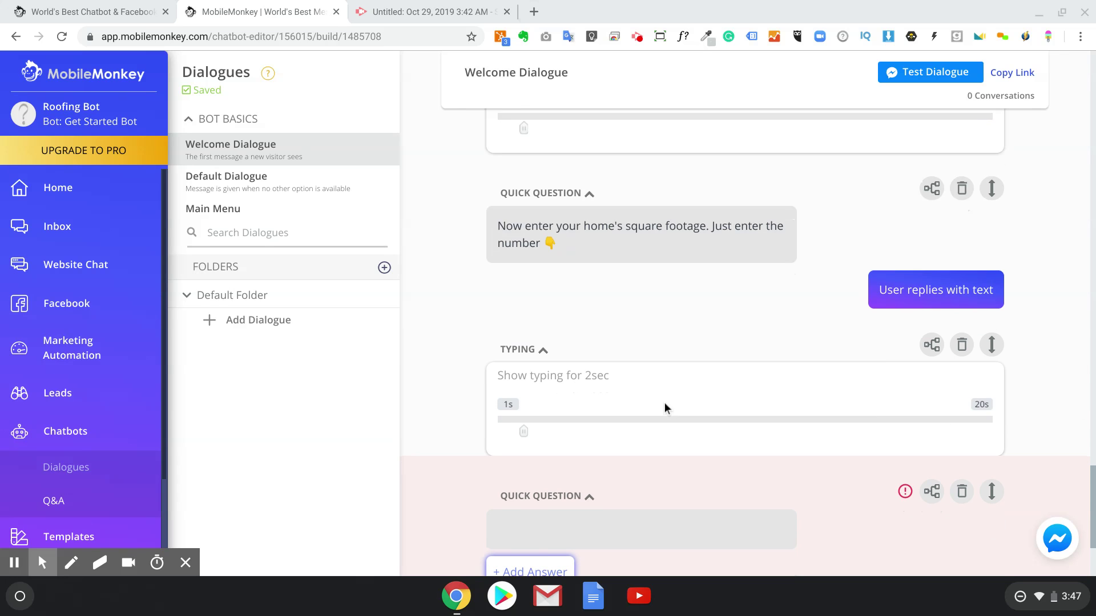
pyautogui.click(661, 401)
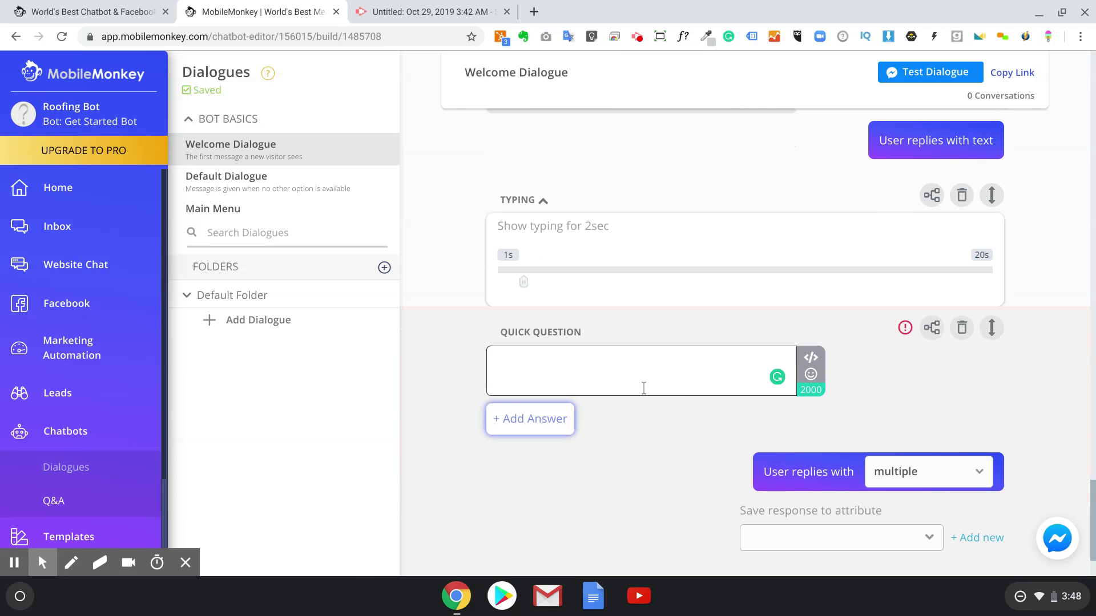
pyautogui.write('Okay! How steep is your roof?')
pyautogui.press('BackSpace')
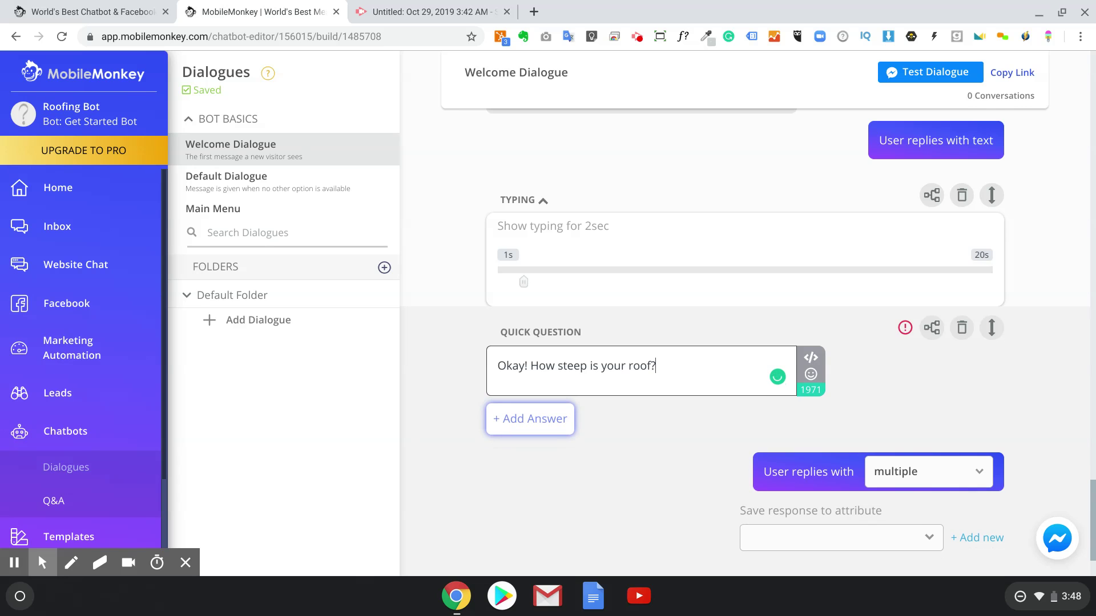
# Step: Search the emoji picker for "house" and append the brown house emoji 🏚 to the roof steepness question
pyautogui.click(811, 375)
pyautogui.click(671, 435)
pyautogui.write('shou')
pyautogui.write('s')
pyautogui.press('BackSpace')
pyautogui.press('BackSpace')
pyautogui.press('BackSpace')
pyautogui.press('BackSpace')
pyautogui.press('BackSpace')
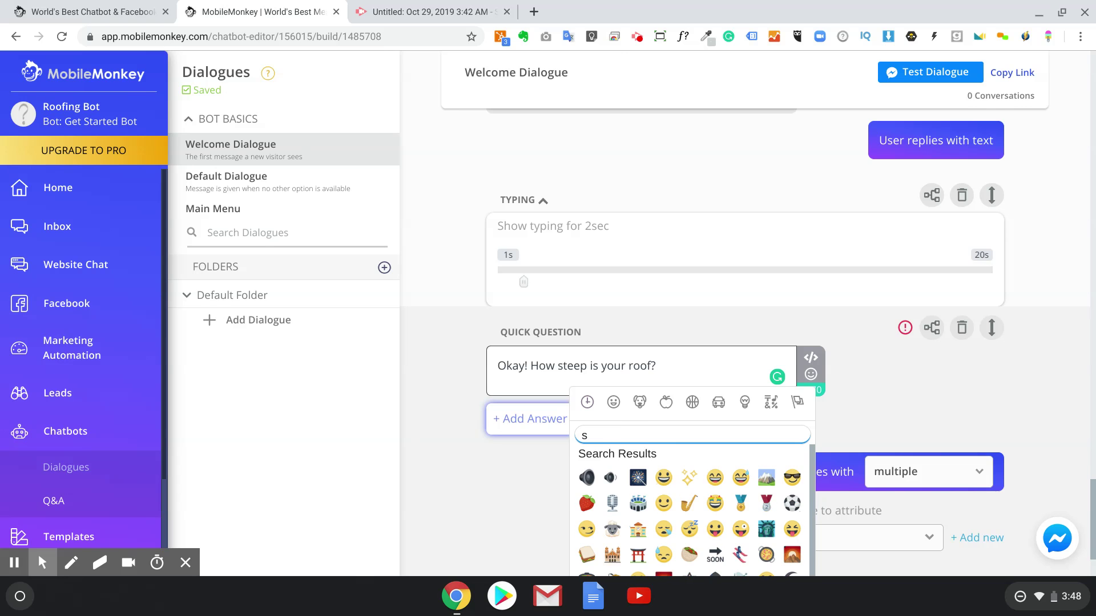
pyautogui.write('house')
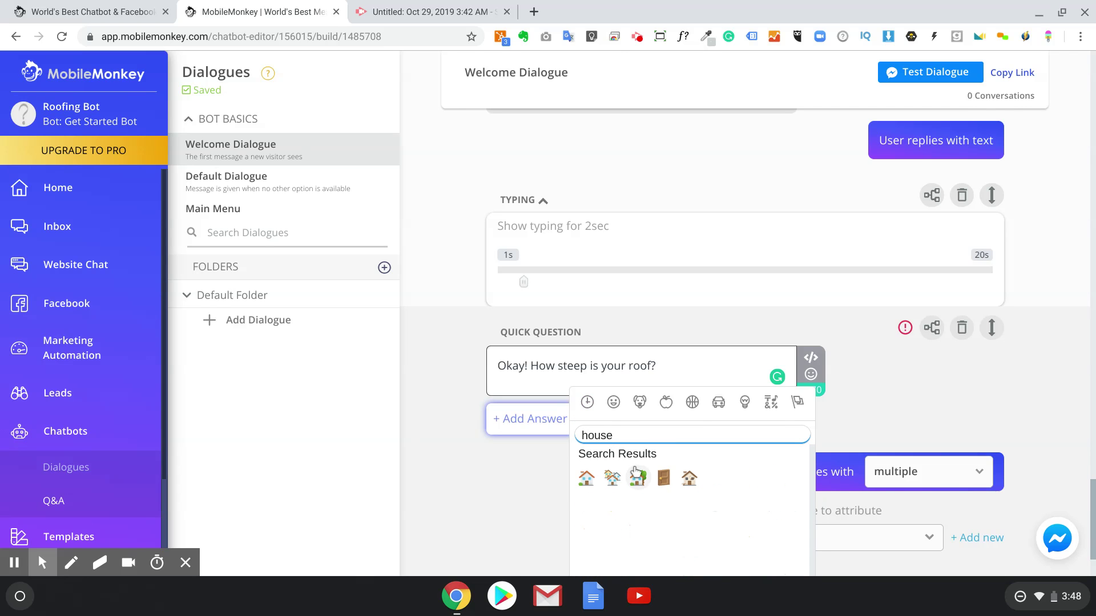
pyautogui.click(689, 479)
# Step: Add the answer choices "Low" and "Steep" to the roof steepness question
pyautogui.click(552, 422)
pyautogui.click(534, 429)
pyautogui.write('Low')
pyautogui.press('Return')
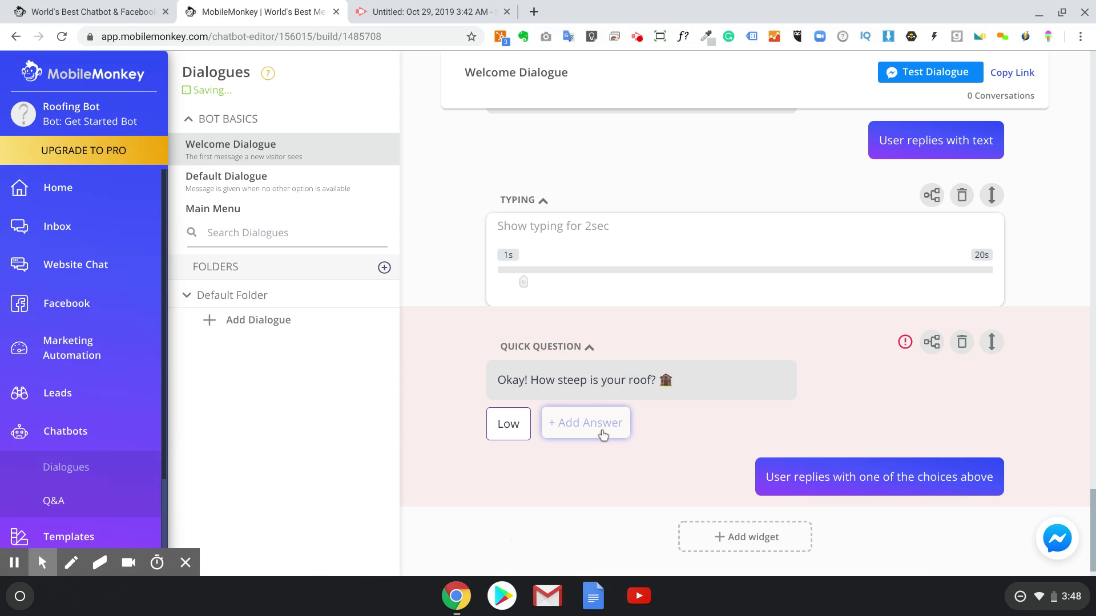
pyautogui.click(602, 432)
pyautogui.write('Steep')
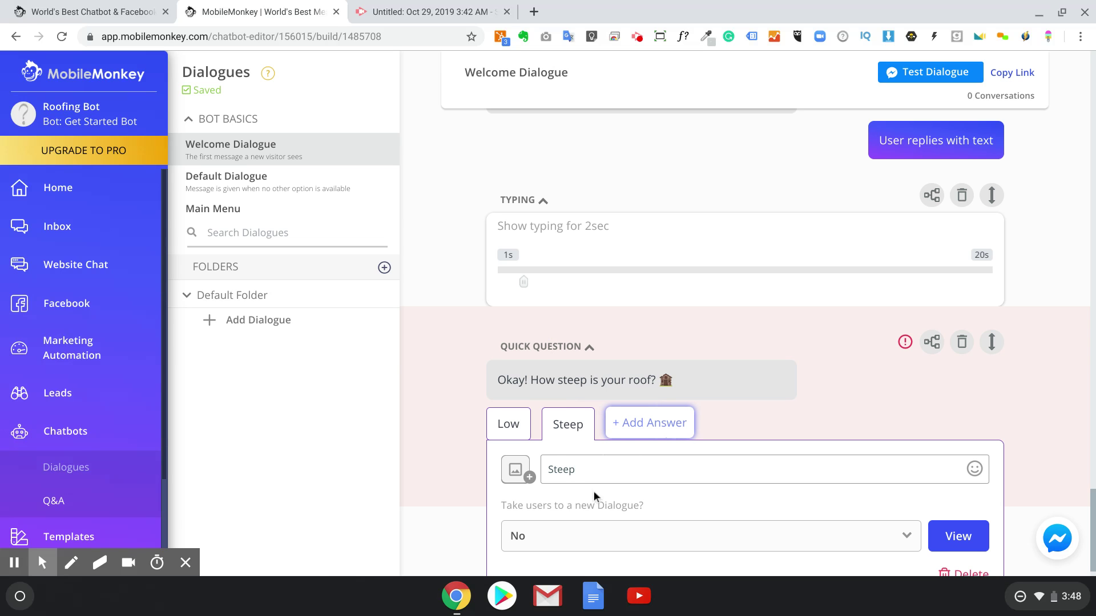
# Step: Replace the "Steep" answer choice of the roof steepness question with "High"
pyautogui.press('BackSpace')
pyautogui.press('BackSpace')
pyautogui.press('BackSpace')
pyautogui.press('BackSpace')
pyautogui.press('BackSpace')
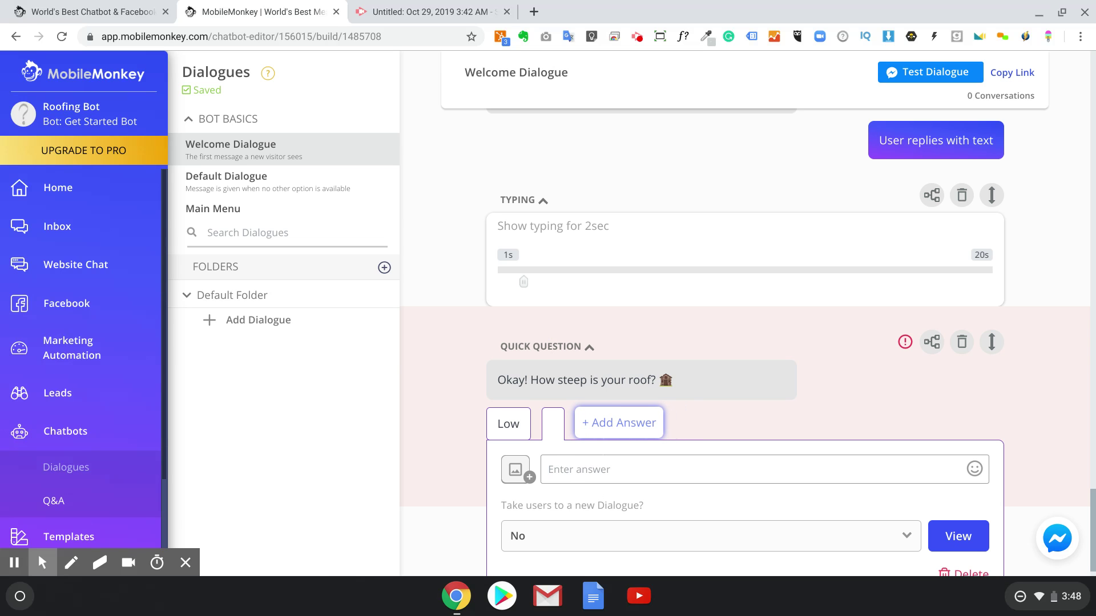
pyautogui.write('Fla')
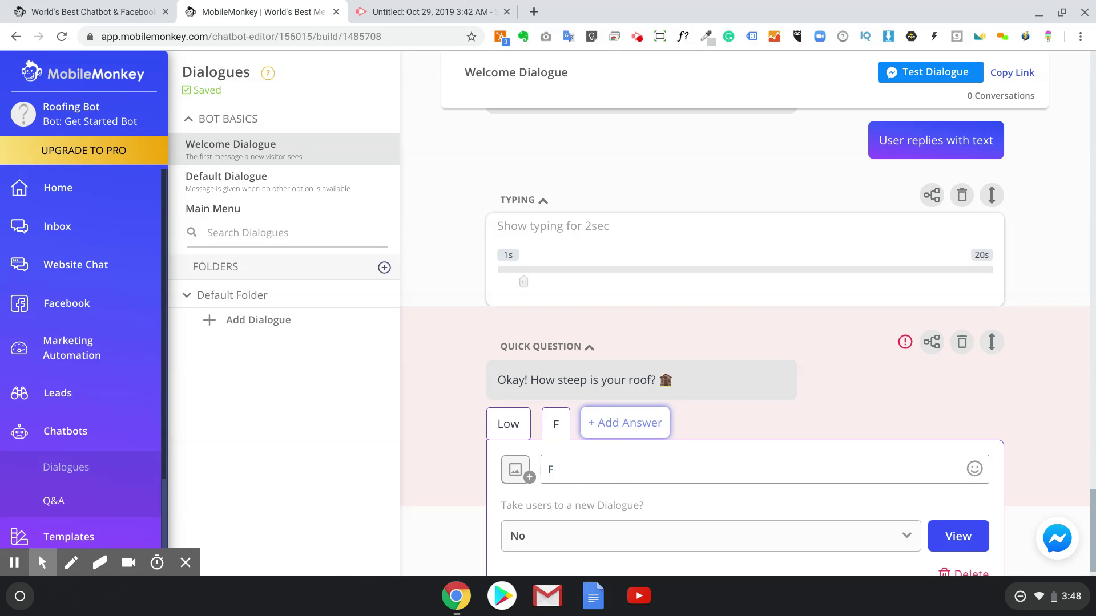
pyautogui.press('BackSpace')
pyautogui.press('BackSpace')
pyautogui.press('BackSpace')
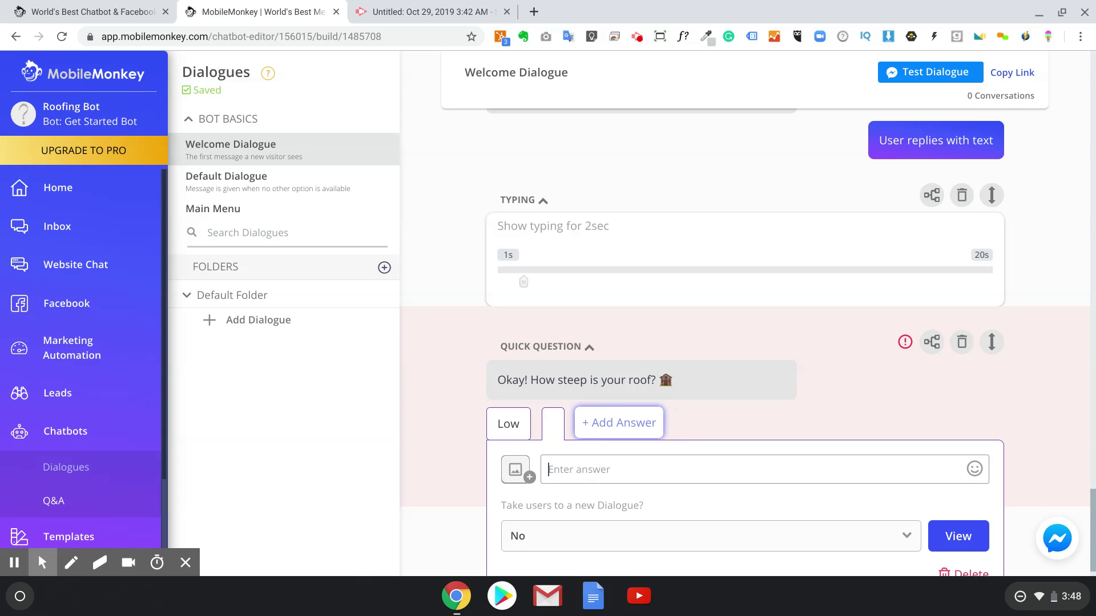
pyautogui.write('Hight')
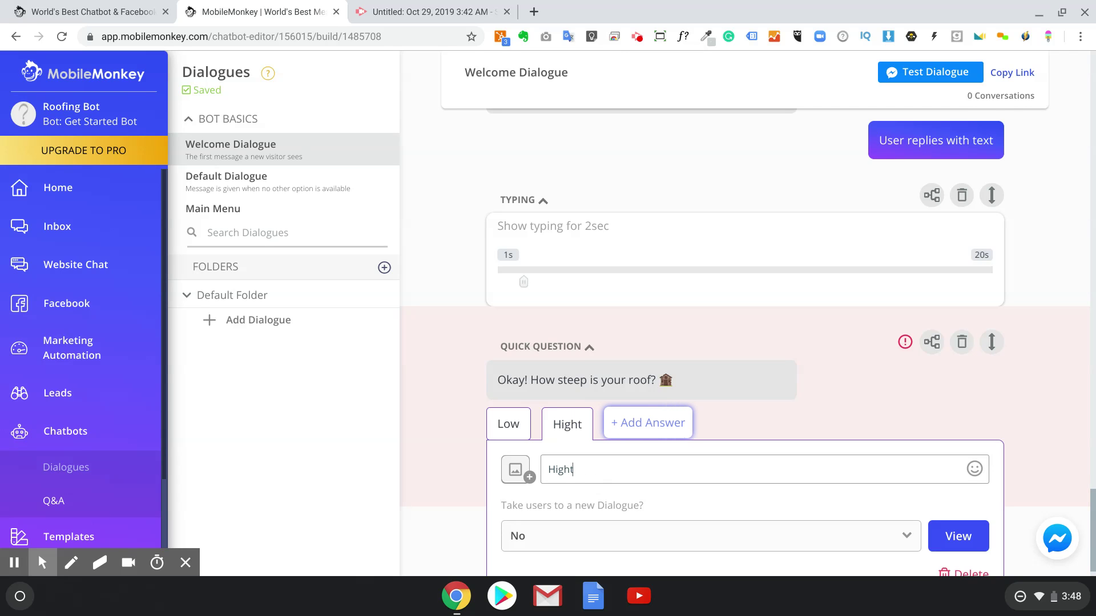
pyautogui.press('BackSpace')
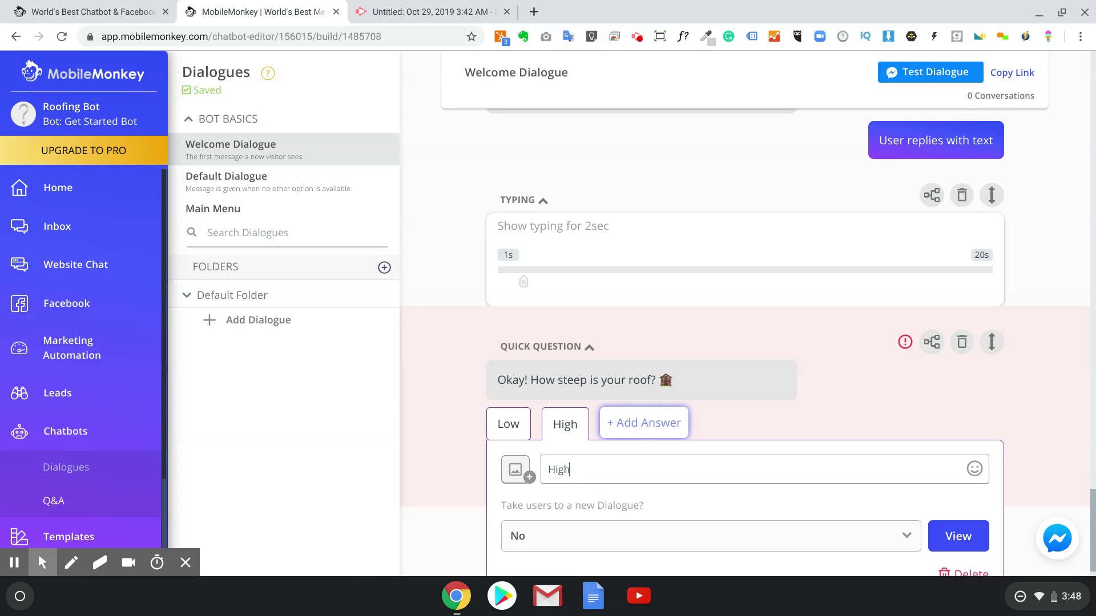
# Step: Add a third answer choice, "Flat", to the roof steepness question
pyautogui.click(641, 423)
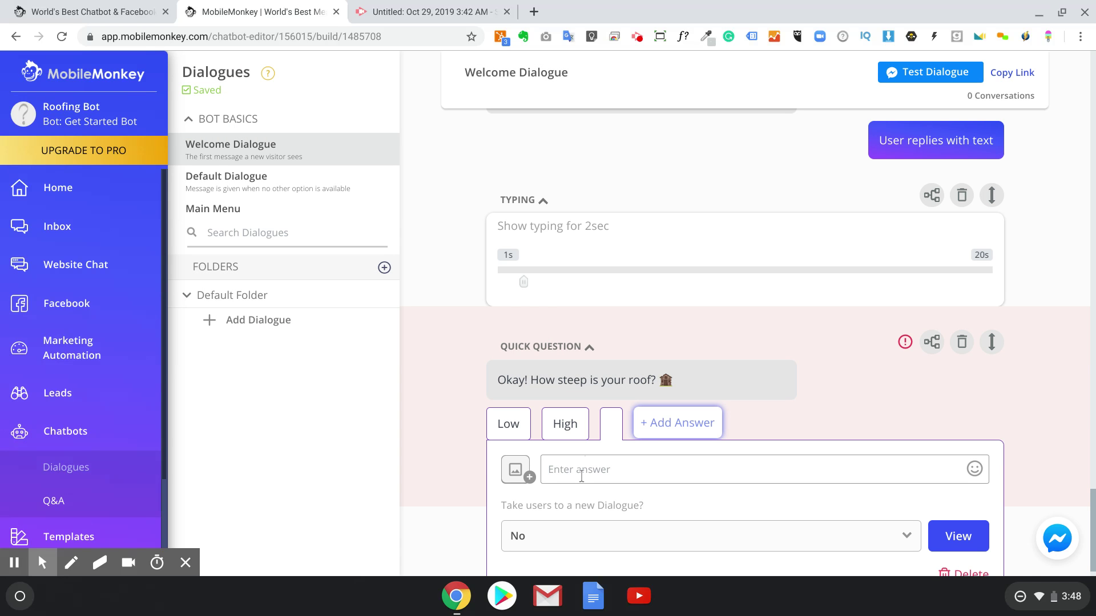
pyautogui.write('Flat')
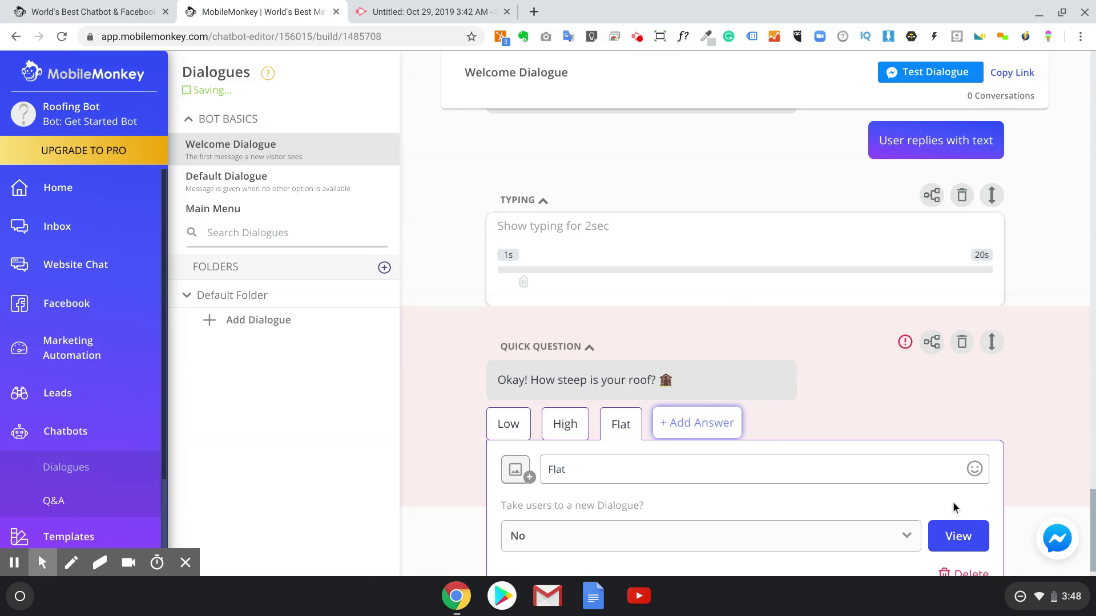
pyautogui.scroll(-1, 736, 437)
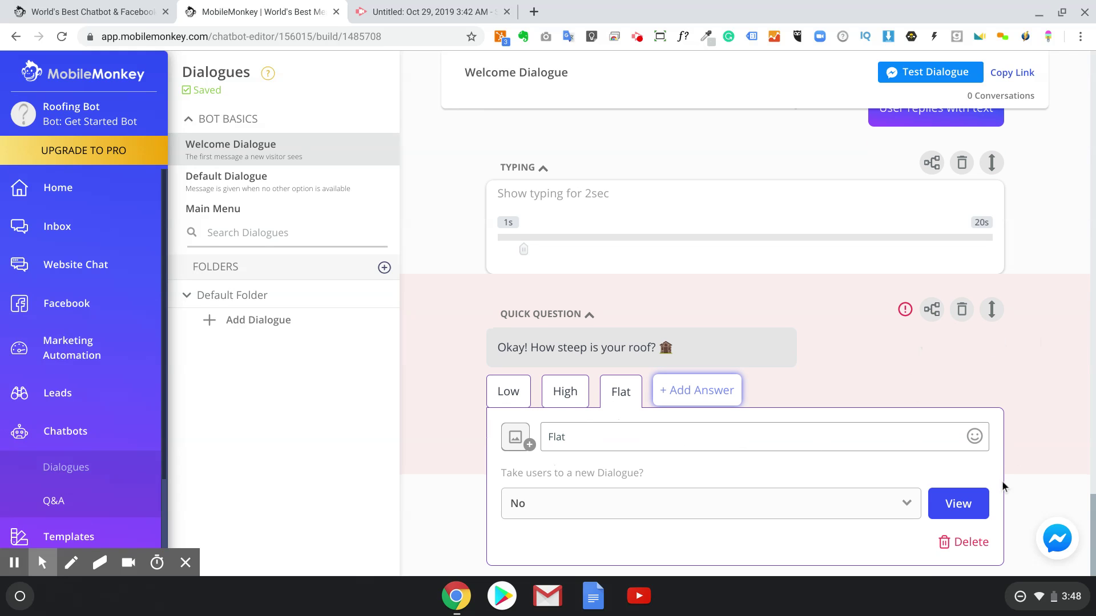
pyautogui.click(1033, 452)
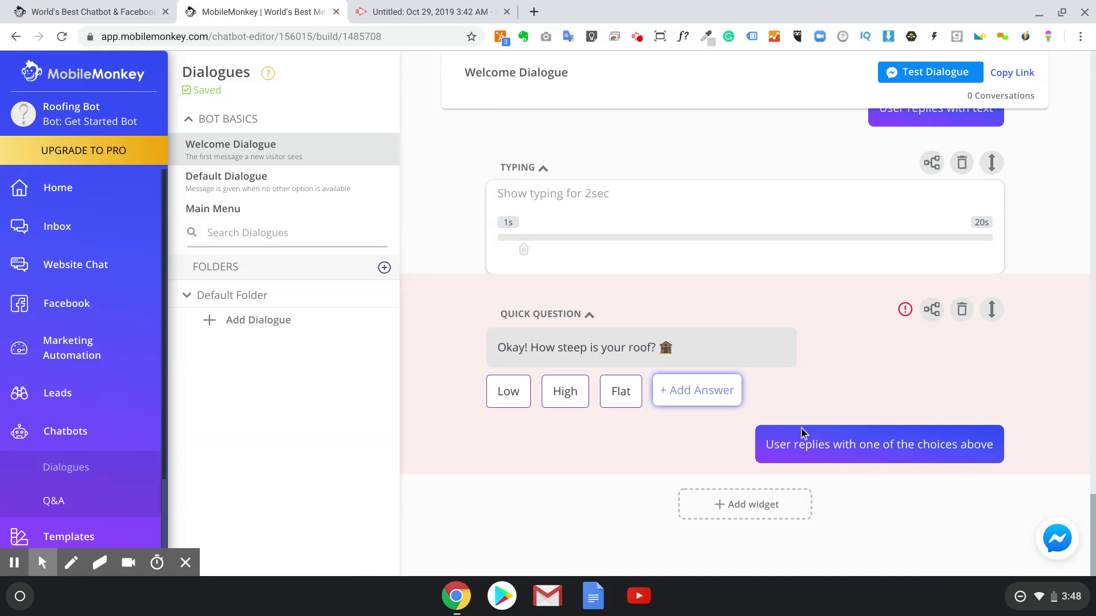
# Step: Save the roof steepness response to a new attribute named "STEEP APX"
pyautogui.click(820, 451)
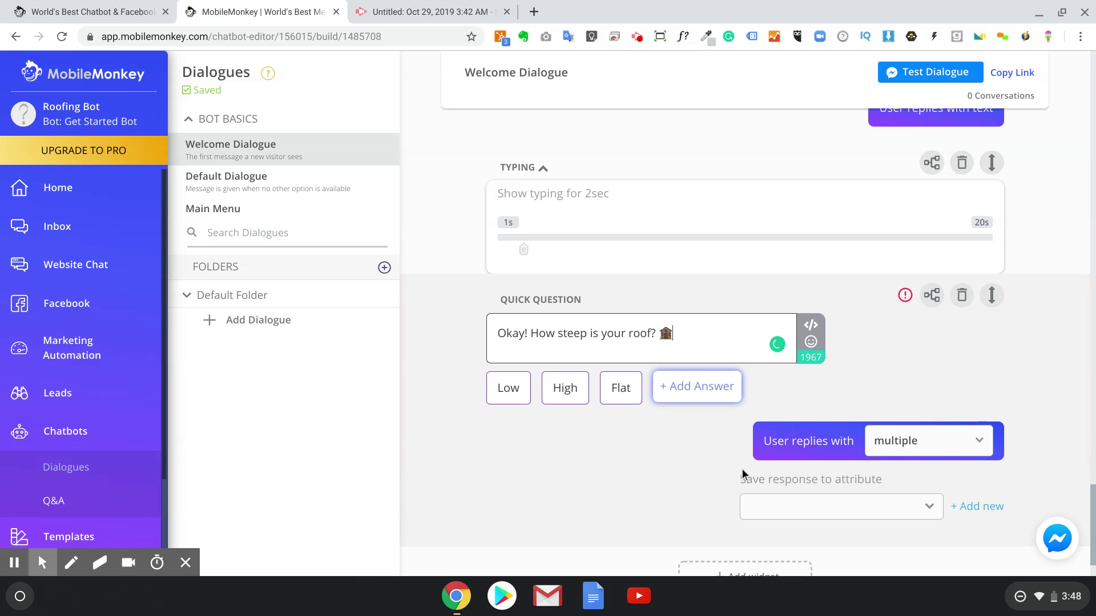
pyautogui.click(975, 510)
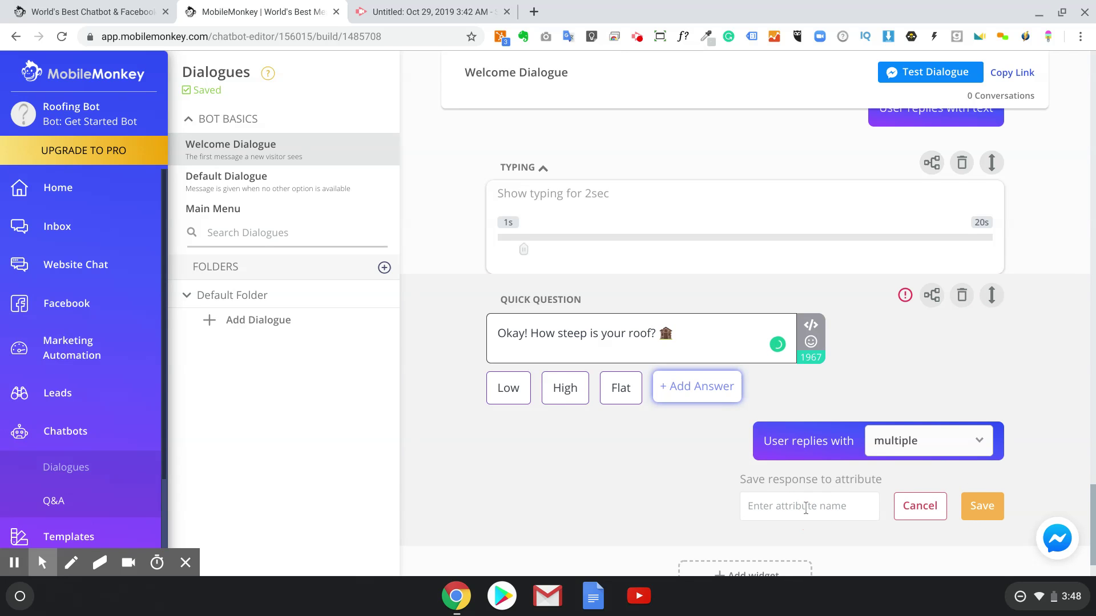
pyautogui.write('S')
pyautogui.write('tee')
pyautogui.write('p AP')
pyautogui.write('px')
pyautogui.click(979, 507)
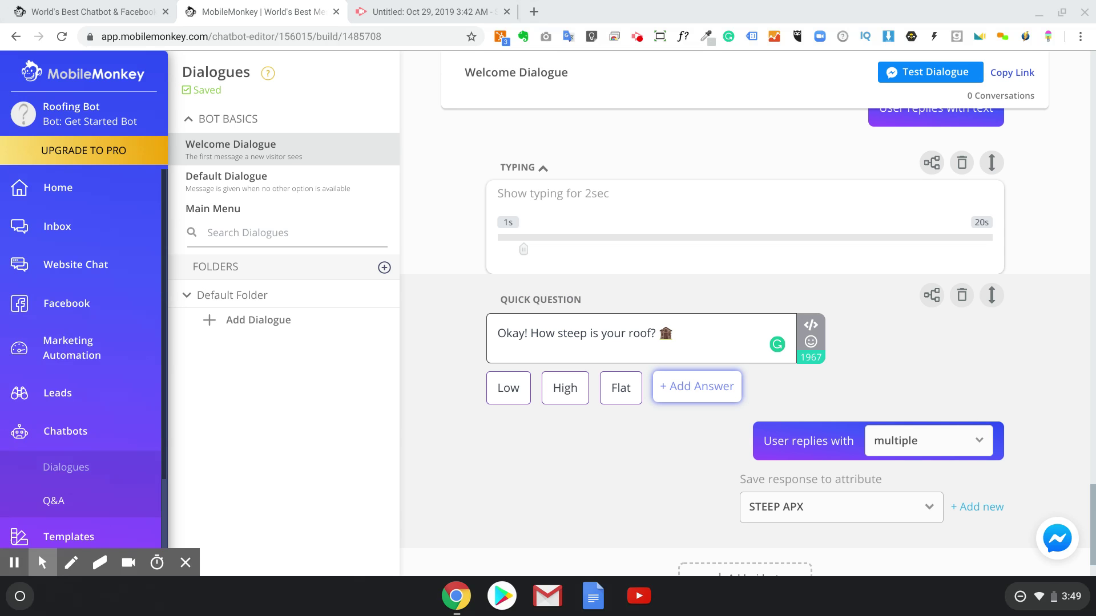
# Step: Add a 2-second Typing widget after the roof steepness question
pyautogui.scroll(-1, 696, 571)
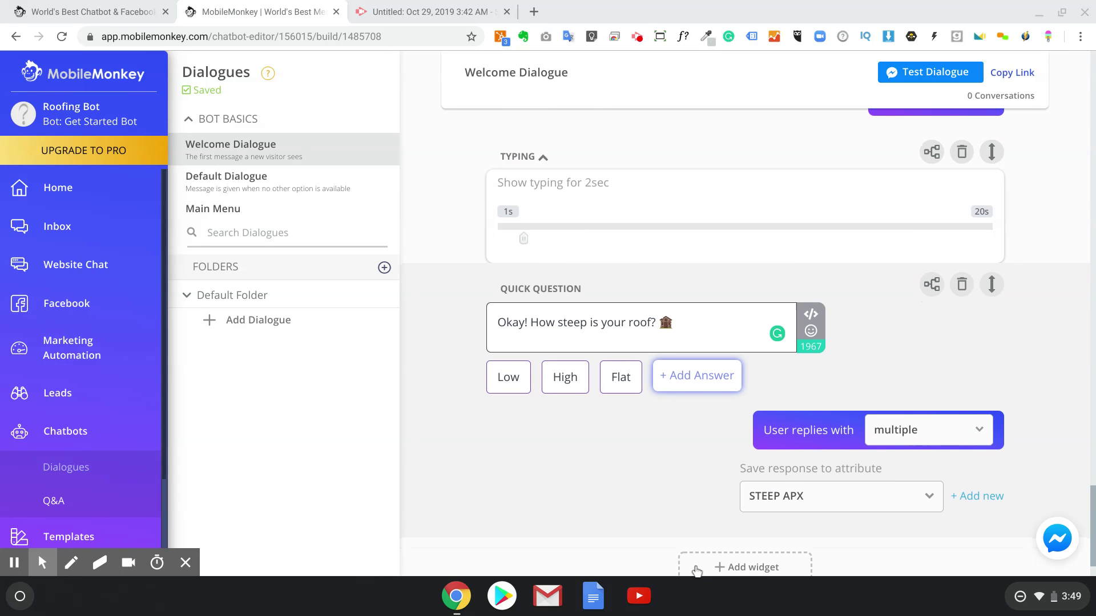
pyautogui.click(697, 571)
pyautogui.click(716, 505)
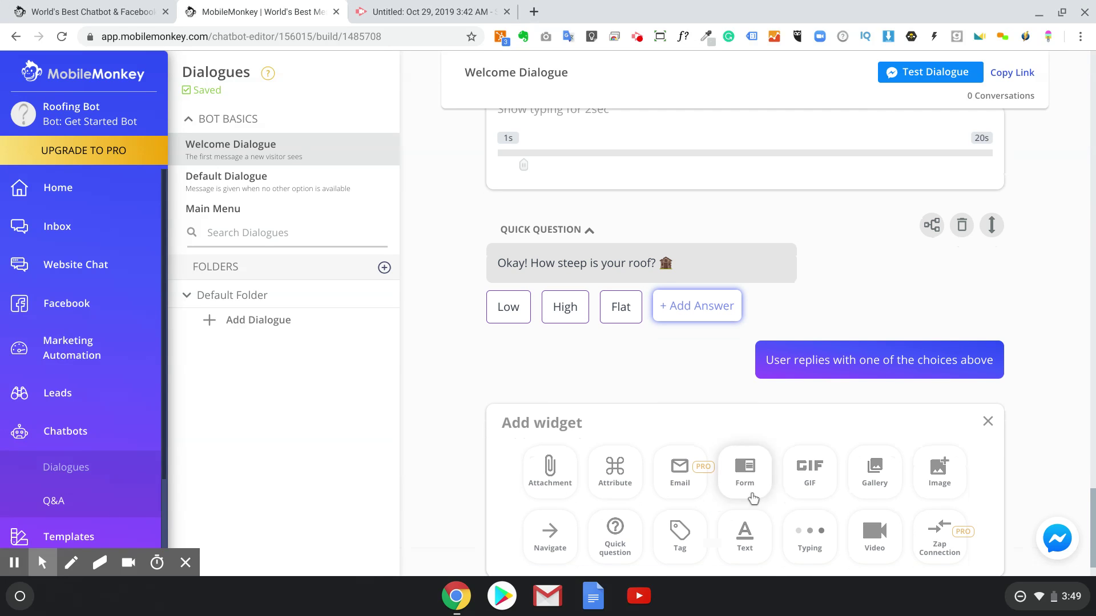
pyautogui.click(805, 528)
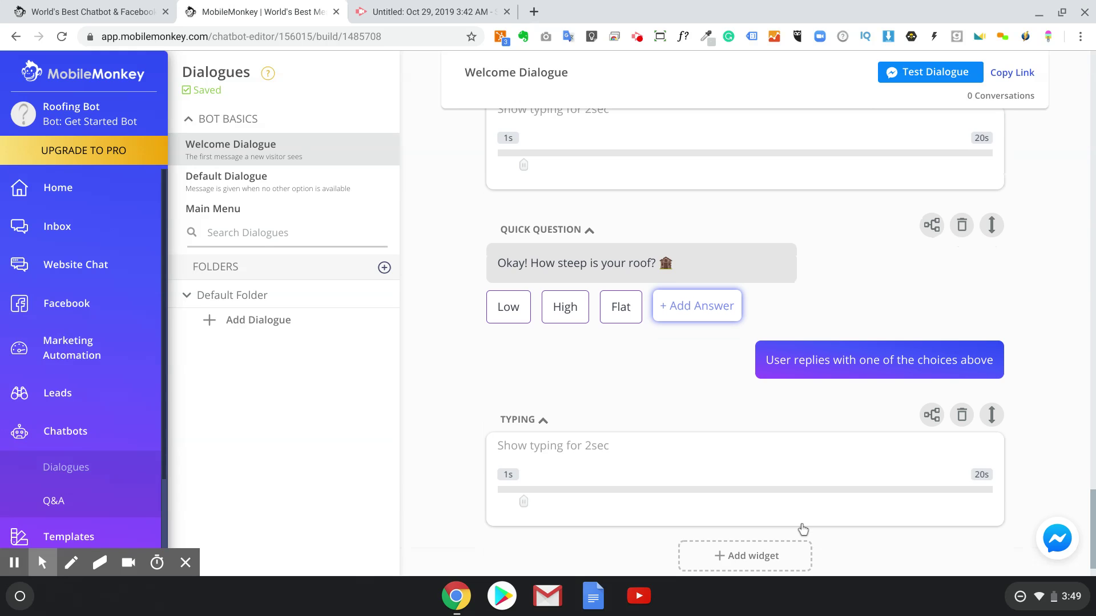
# Step: Add a Quick Question at the end of the dialogue reading "Is this for an insurance claim from storm damage? ⚡"
pyautogui.scroll(-2, 802, 528)
pyautogui.click(766, 504)
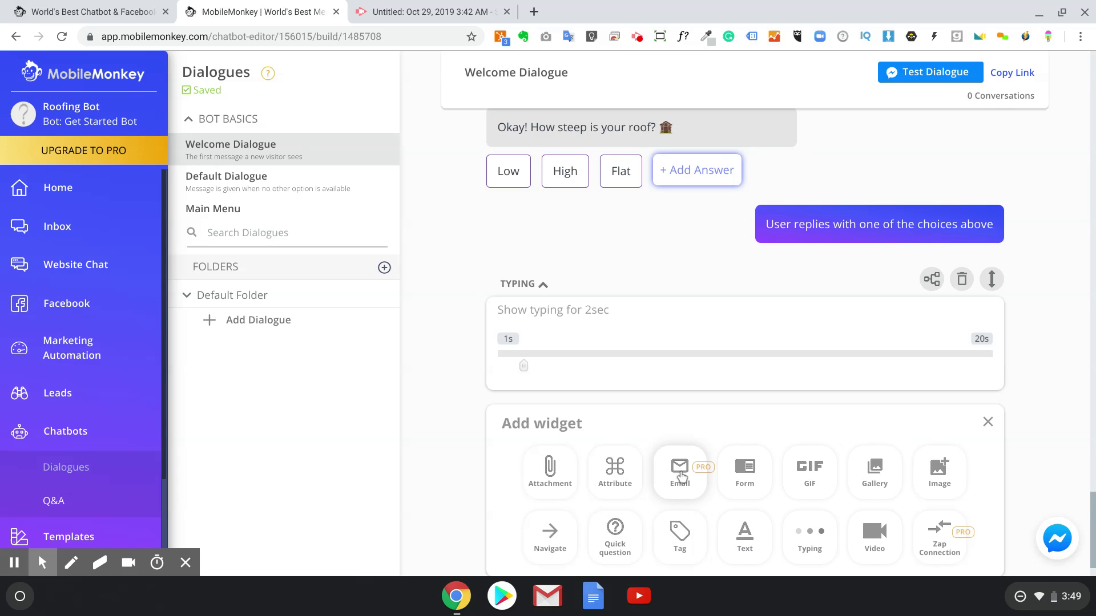
pyautogui.click(615, 537)
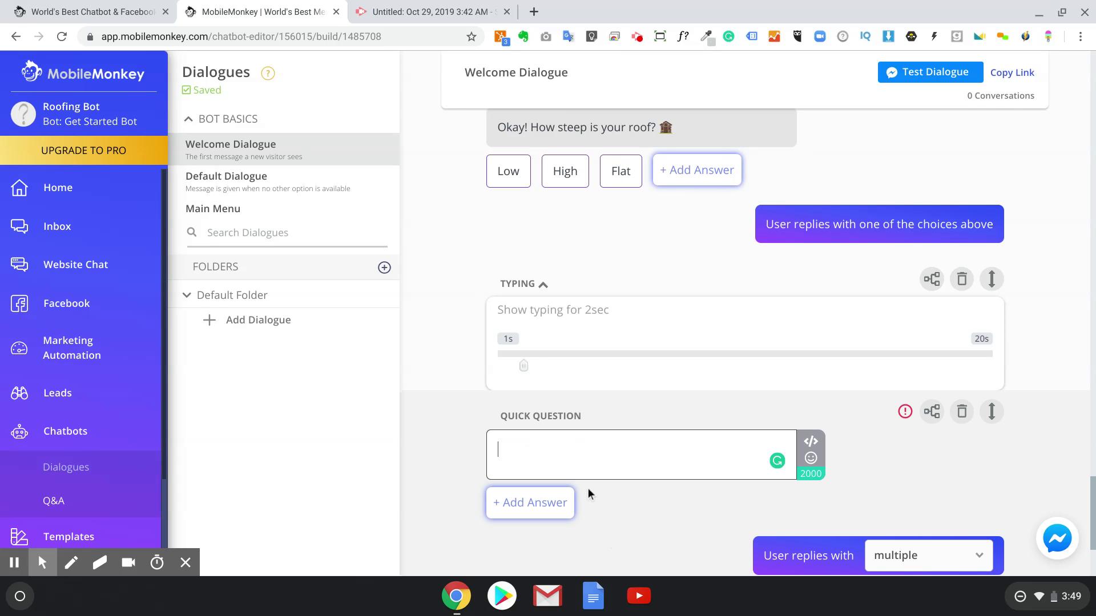
pyautogui.write('Is this for an insurance claim from storm damage? ⚡')
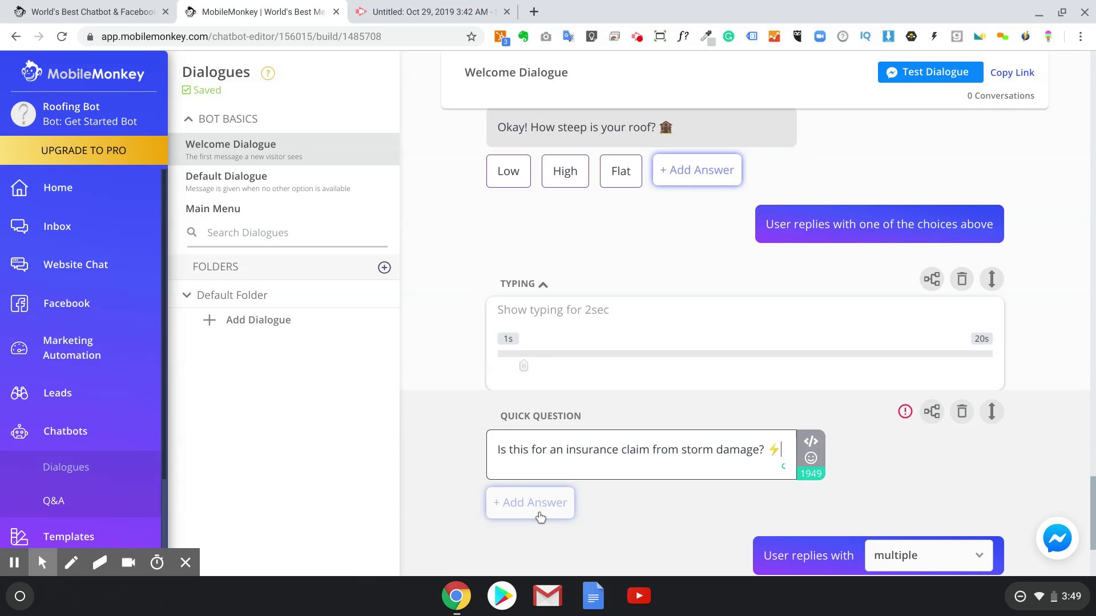
# Step: Add the answer choices "Yes" and "No" to the insurance claim question
pyautogui.scroll(-1, 669, 523)
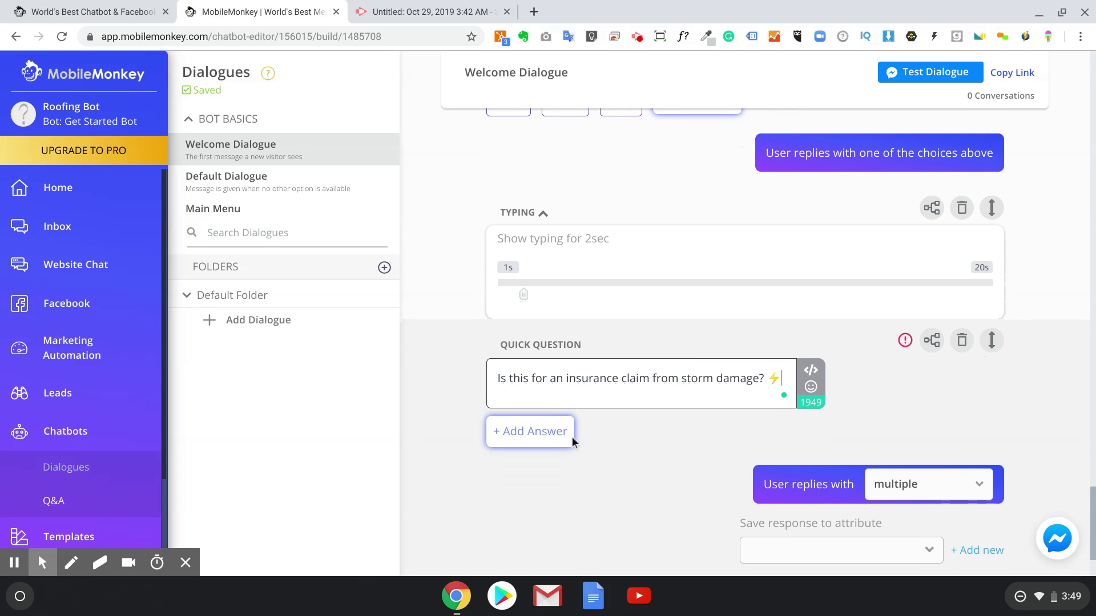
pyautogui.click(552, 440)
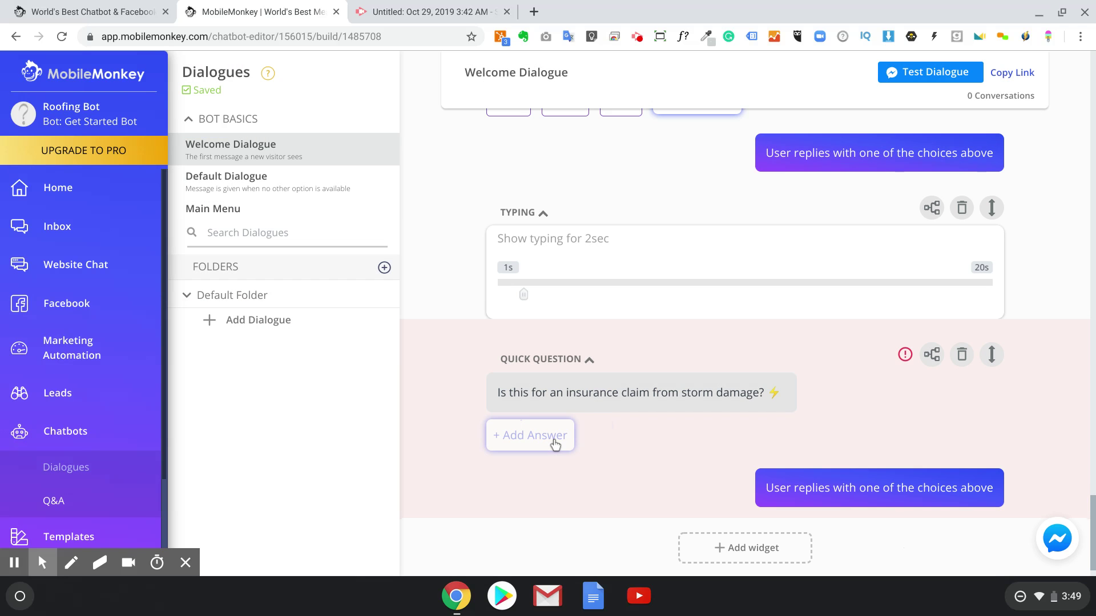
pyautogui.click(519, 434)
pyautogui.write('Yes')
pyautogui.click(586, 440)
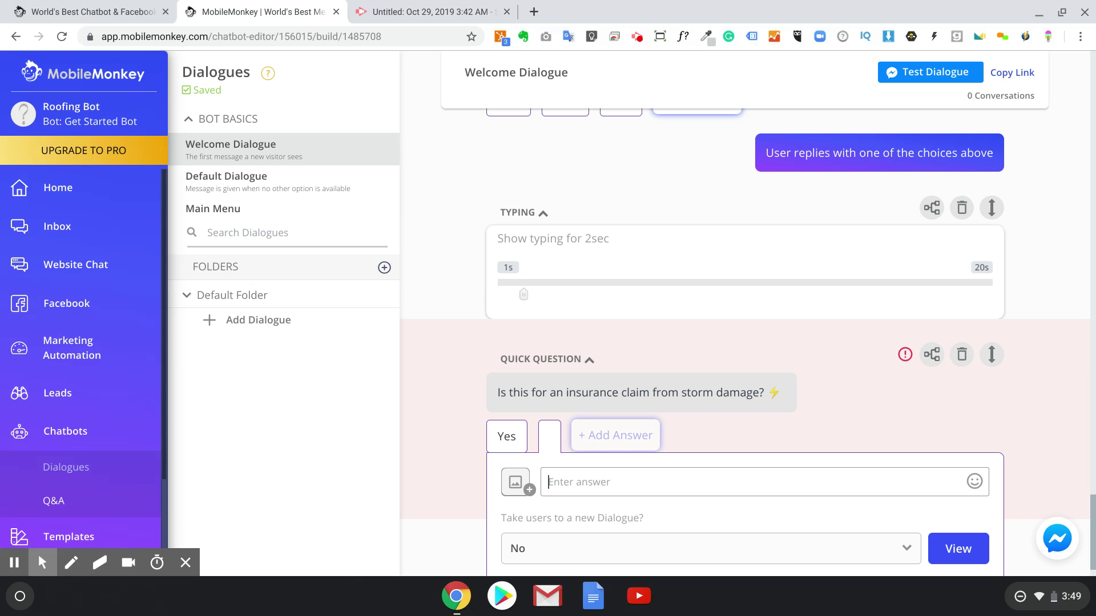
pyautogui.write('No')
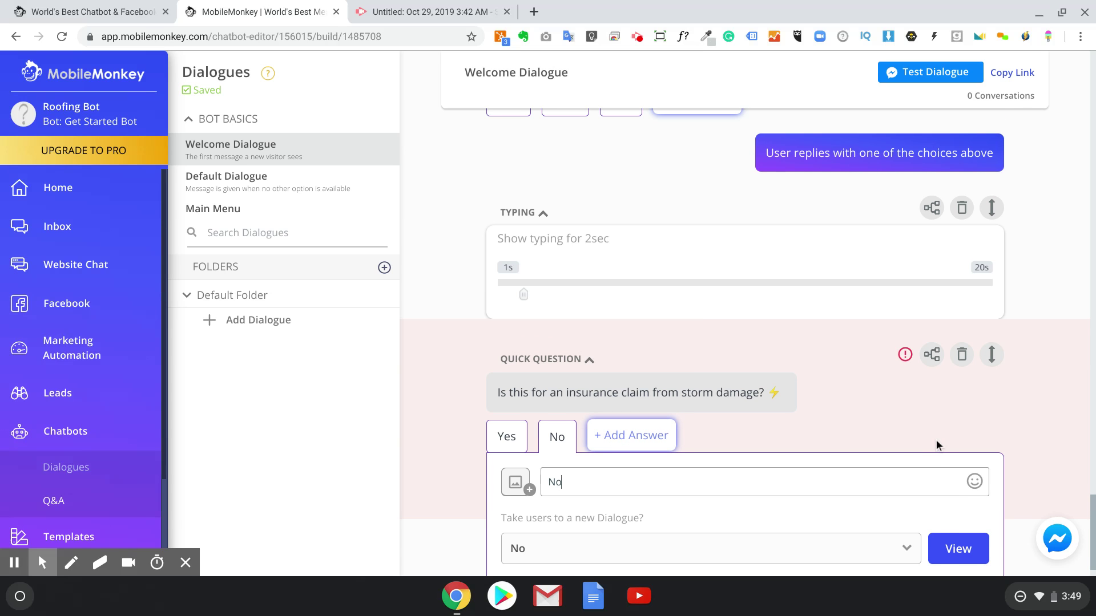
pyautogui.click(1055, 420)
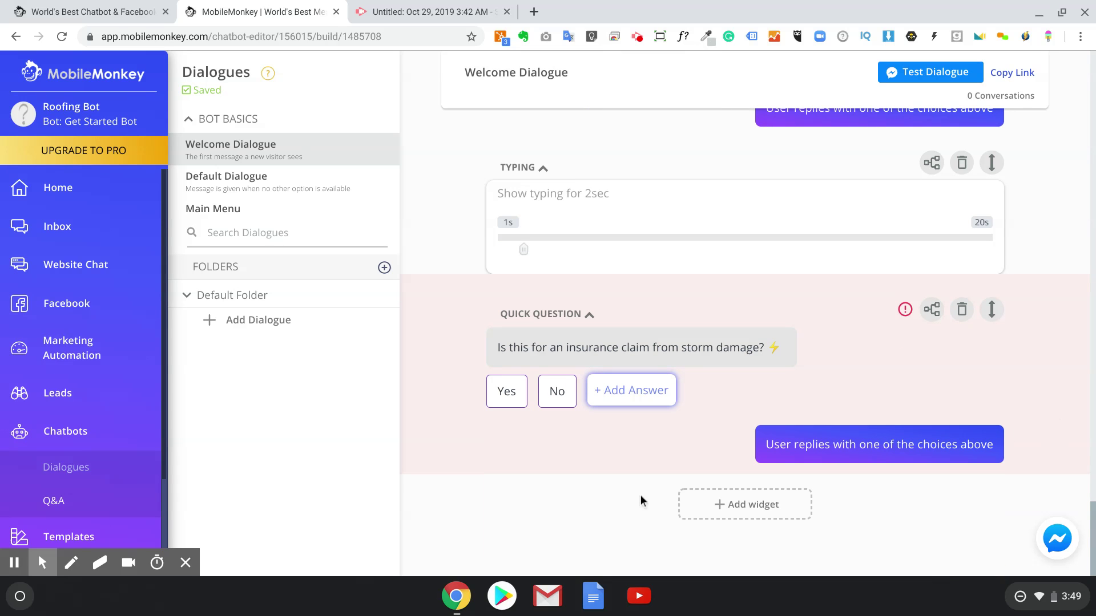
# Step: Try to create an attribute named "Insurance YN" for the insurance claim response
pyautogui.click(774, 456)
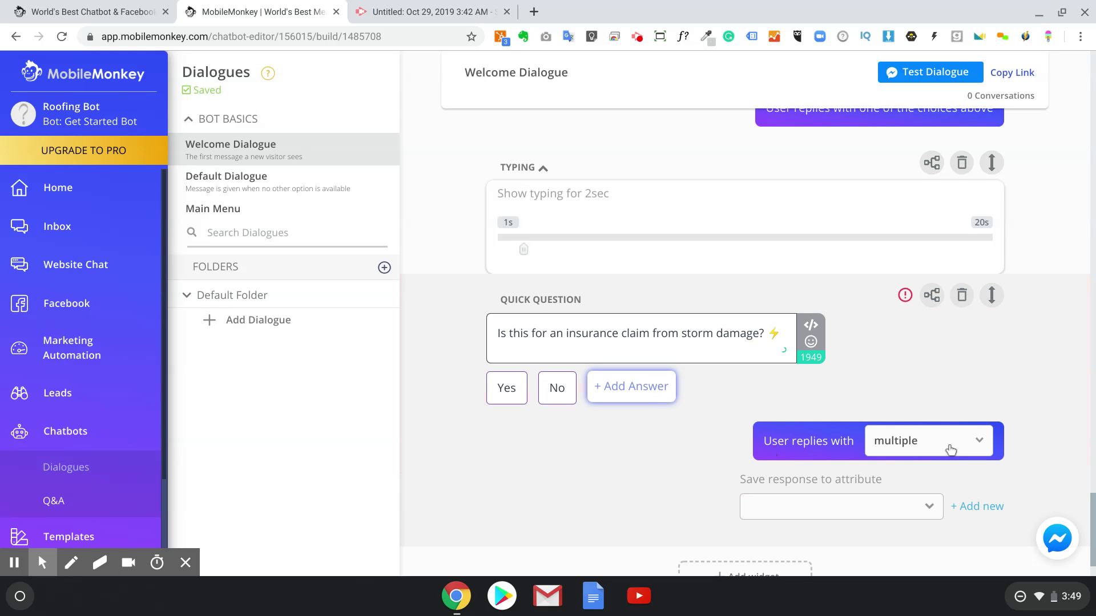
pyautogui.click(973, 508)
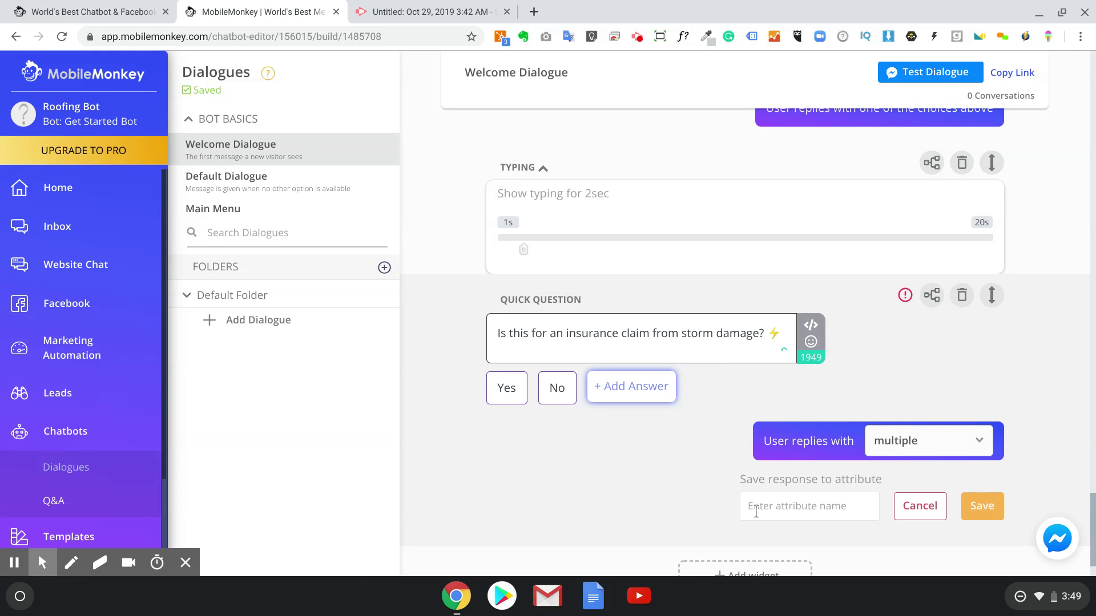
pyautogui.write('Insurance YN')
# Step: Add a 2-second Typing widget after the insurance claim question
pyautogui.scroll(-1, 696, 543)
pyautogui.click(734, 514)
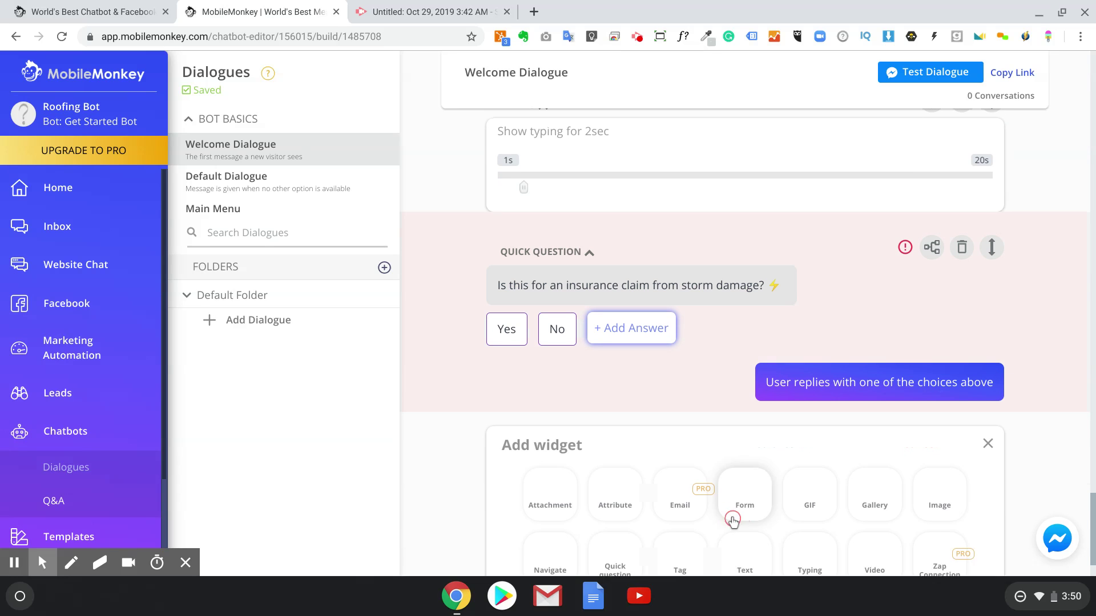
pyautogui.click(808, 531)
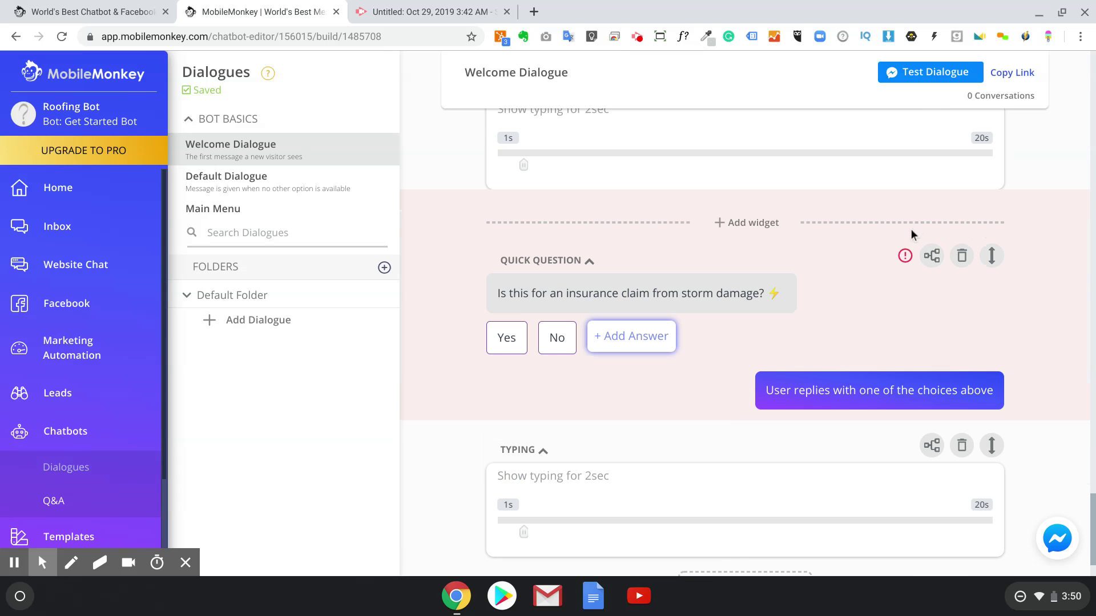
# Step: Save the insurance claim response to a new attribute named "INSURANCE YN"
pyautogui.moveTo(905, 227)
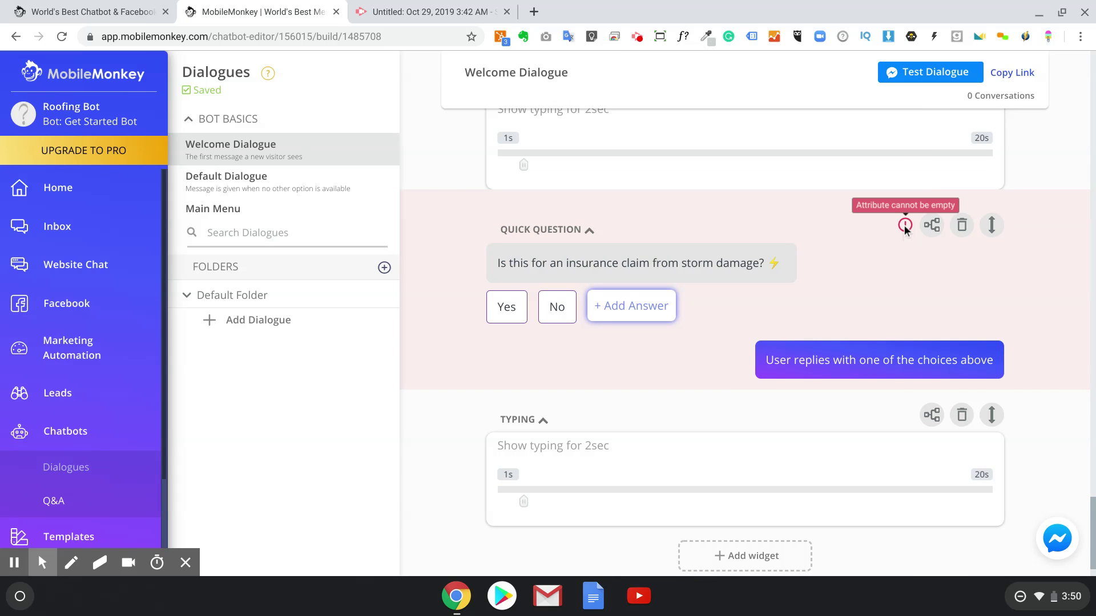
pyautogui.click(856, 361)
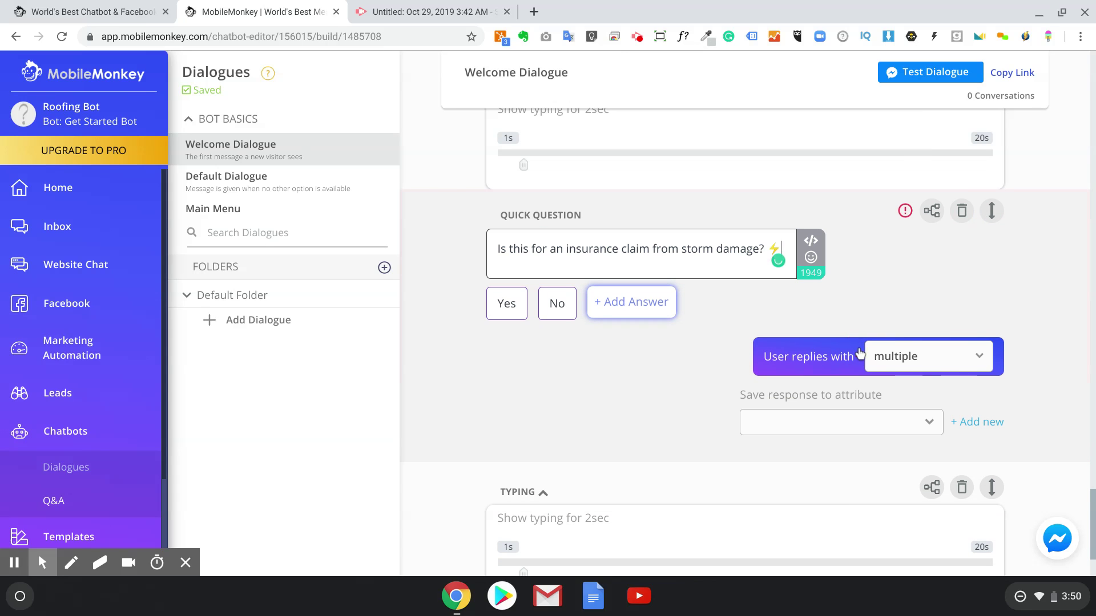
pyautogui.click(975, 426)
pyautogui.click(842, 423)
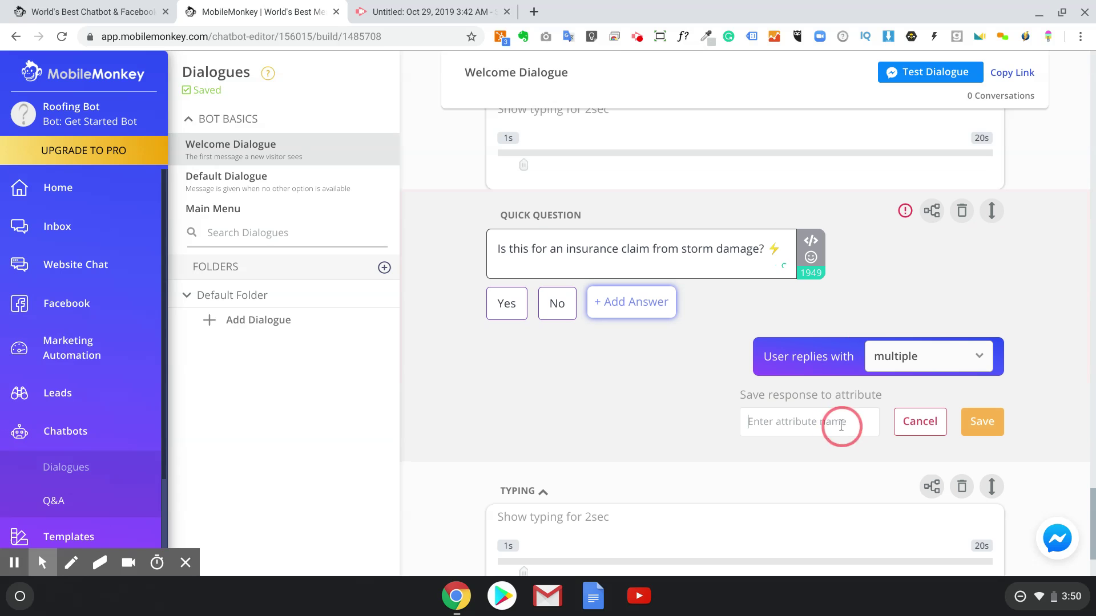
pyautogui.write('Insur')
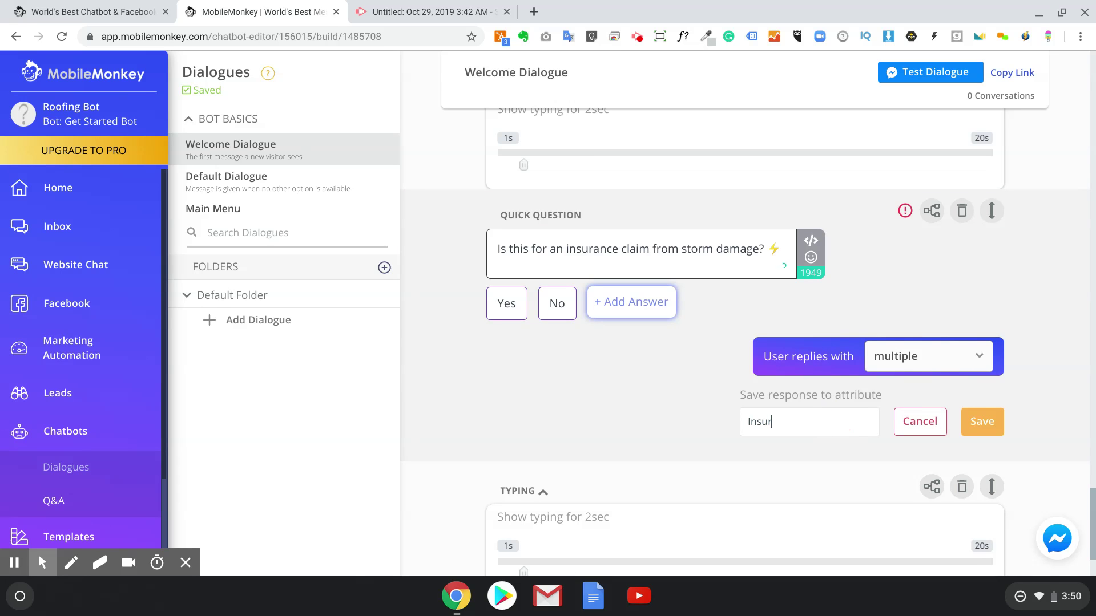
pyautogui.write('ance YN')
pyautogui.click(992, 421)
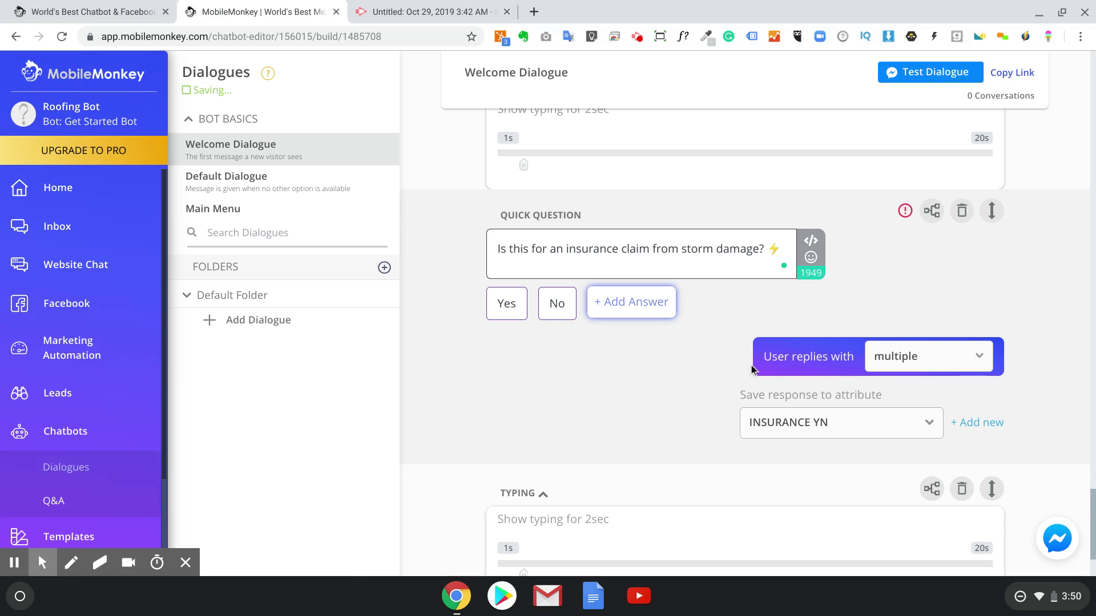
# Step: Add an empty Quick Question below the last Typing widget of the Welcome Dialogue
pyautogui.scroll(-2, 751, 366)
pyautogui.click(755, 502)
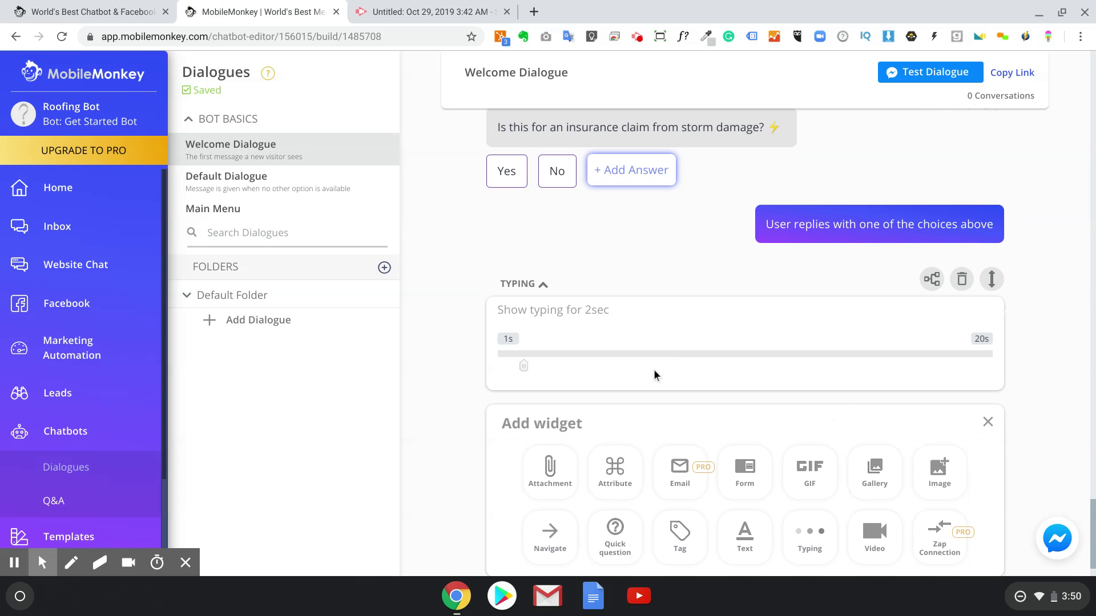
pyautogui.scroll(-1, 655, 375)
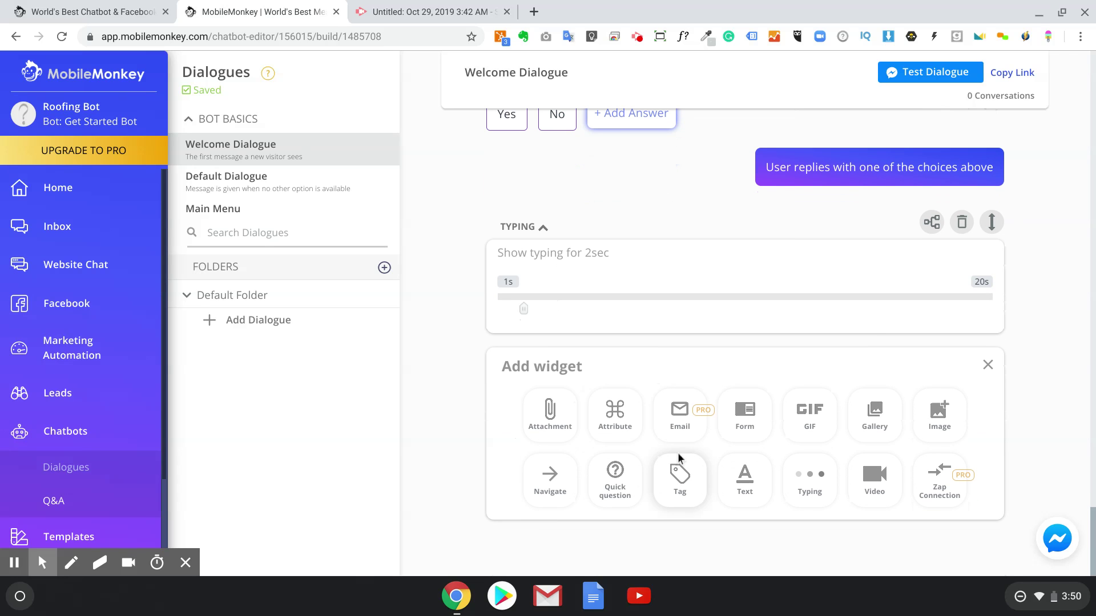
pyautogui.click(628, 484)
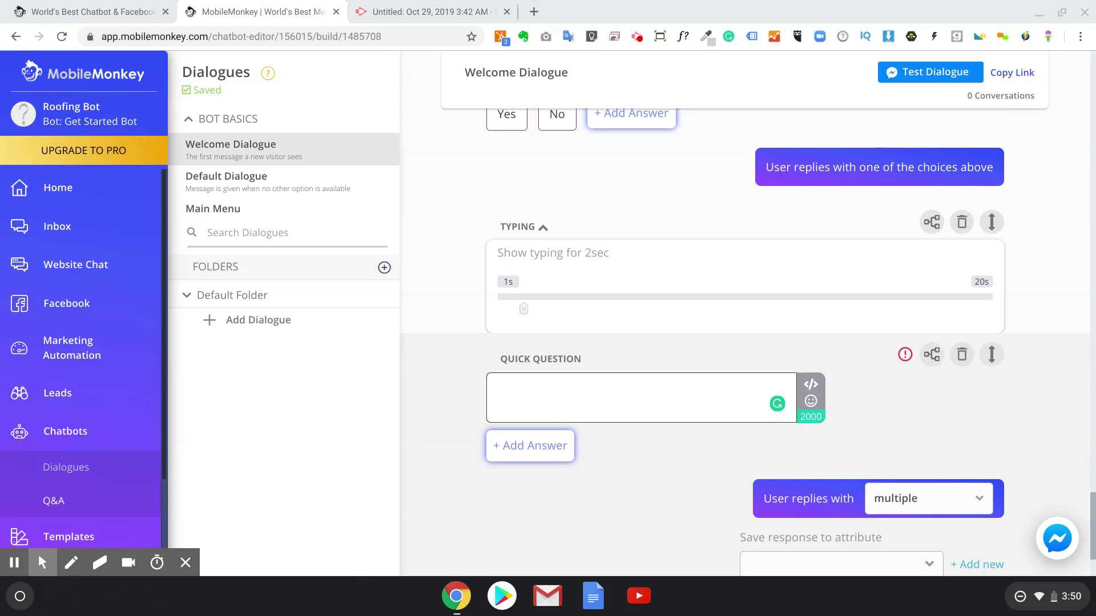
# Step: Write "Got it! Do you know the age of your roof? 😟" in the empty Quick Question and add the answers "1-5", "6-10" and "10+"
pyautogui.click(708, 378)
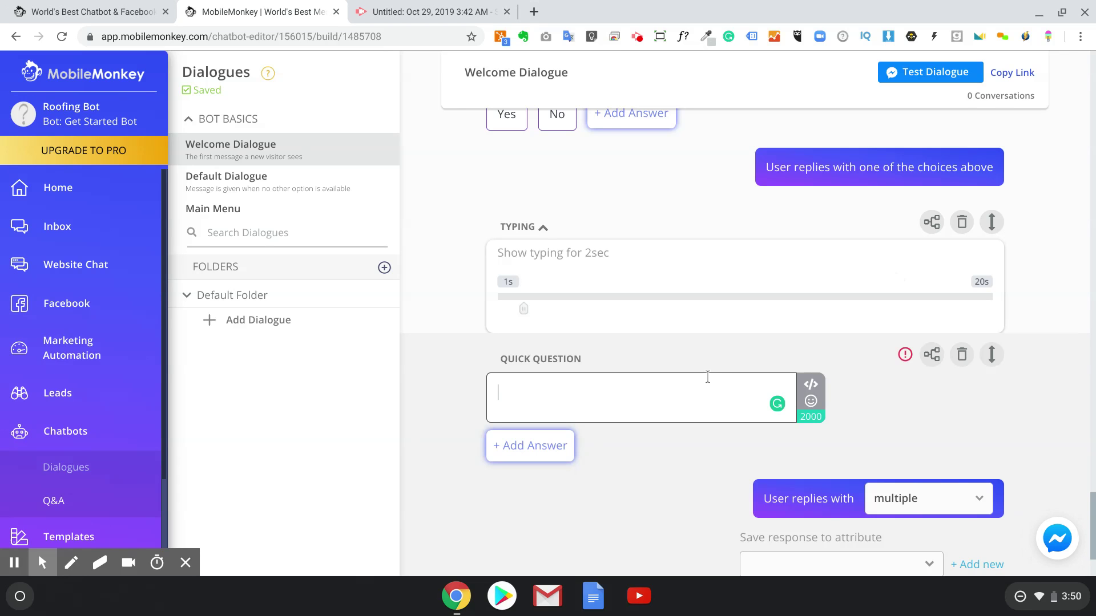
pyautogui.write('Got it! Do you know the age of your roof? 😟')
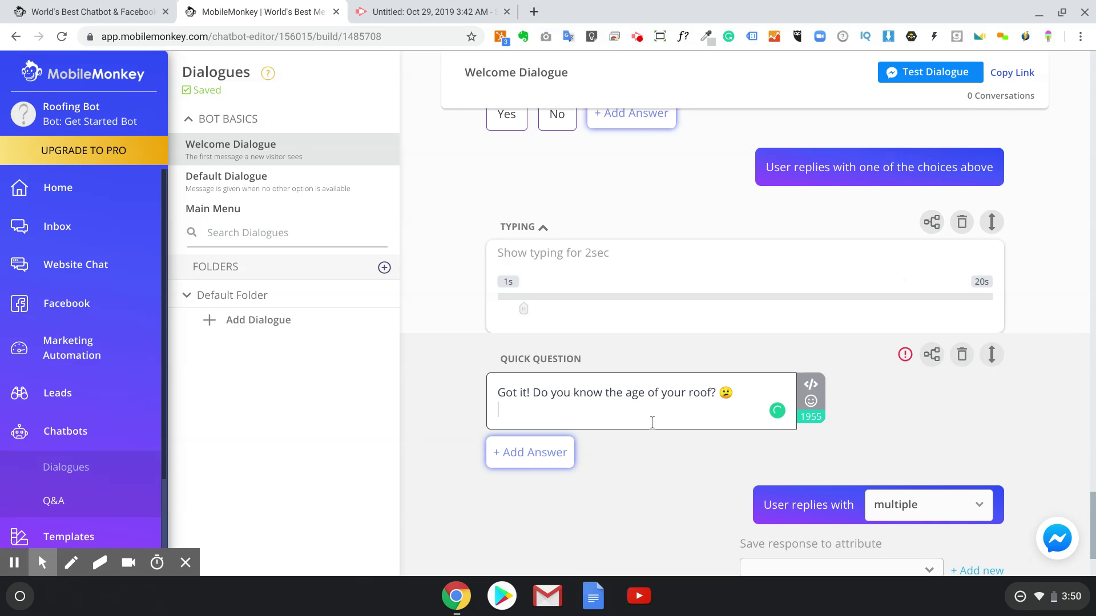
pyautogui.click(518, 453)
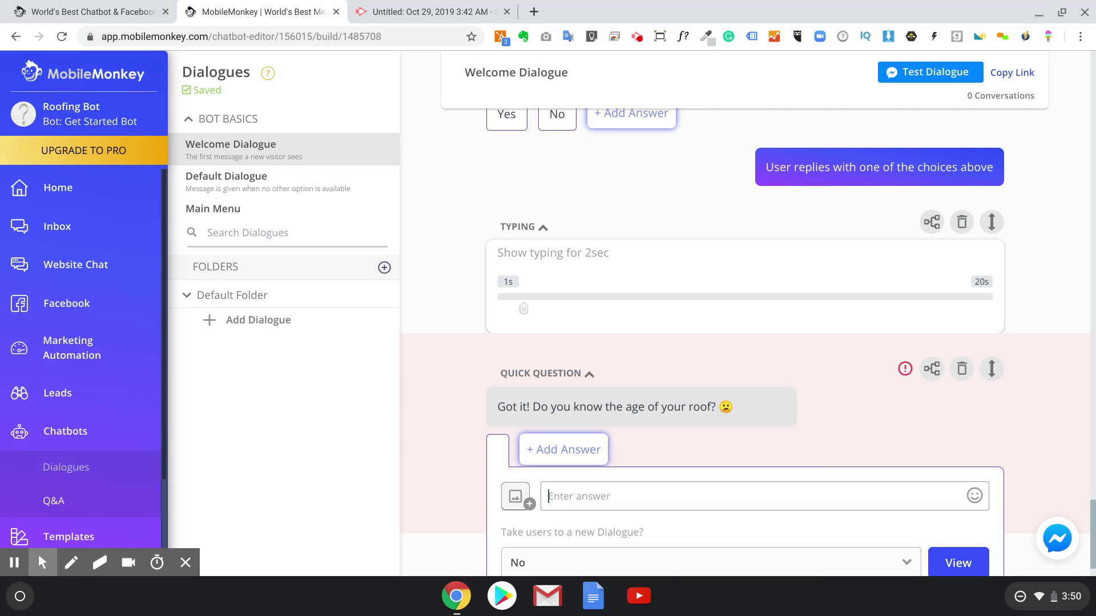
pyautogui.write('1-')
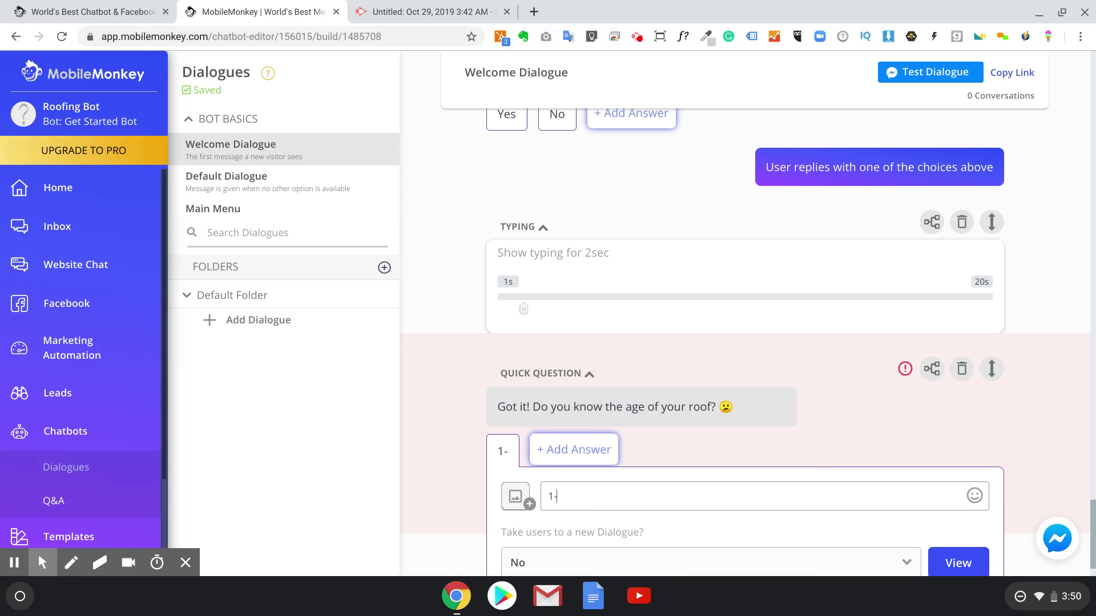
pyautogui.write('5')
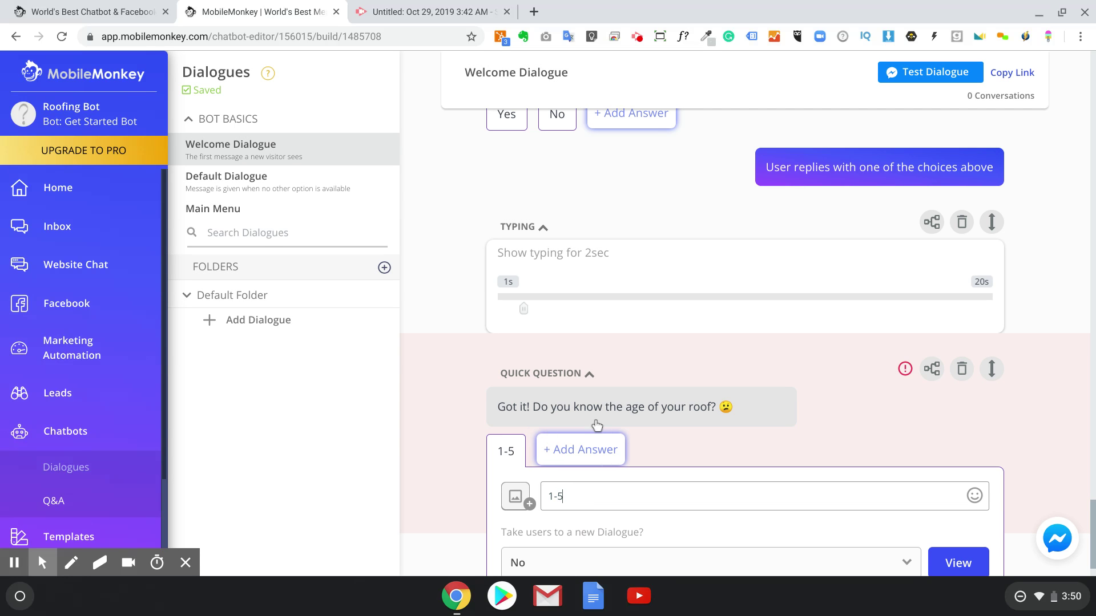
pyautogui.click(592, 451)
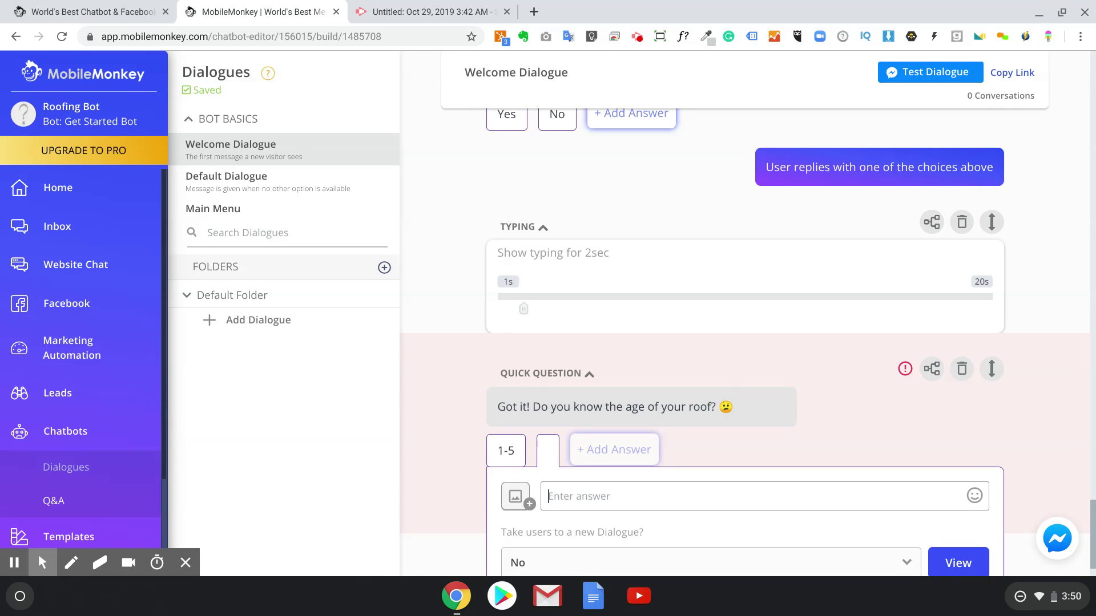
pyautogui.write('6-')
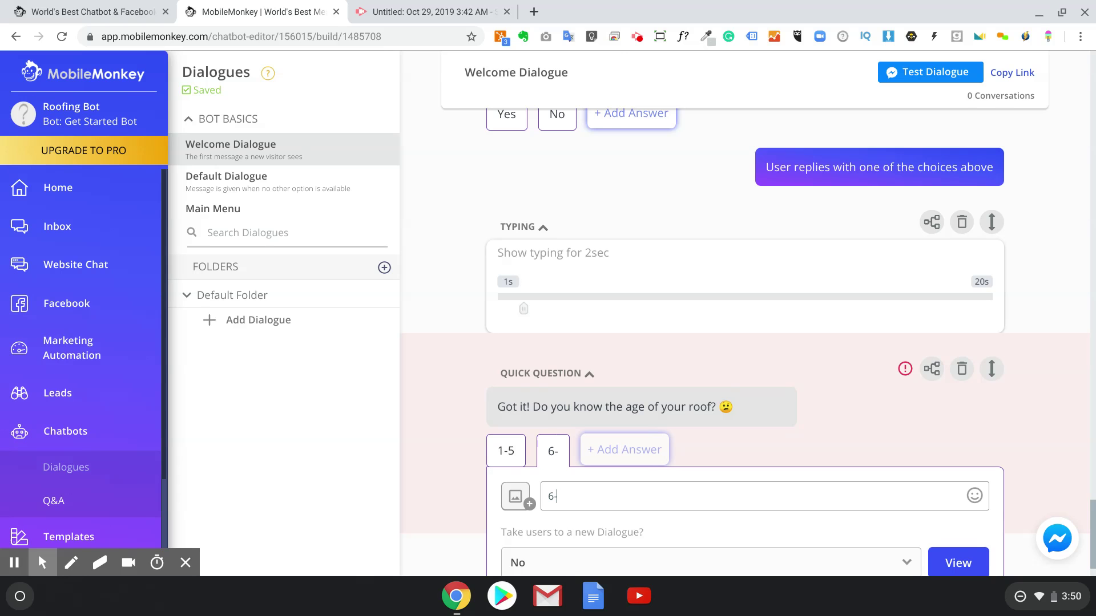
pyautogui.write('10')
pyautogui.click(649, 457)
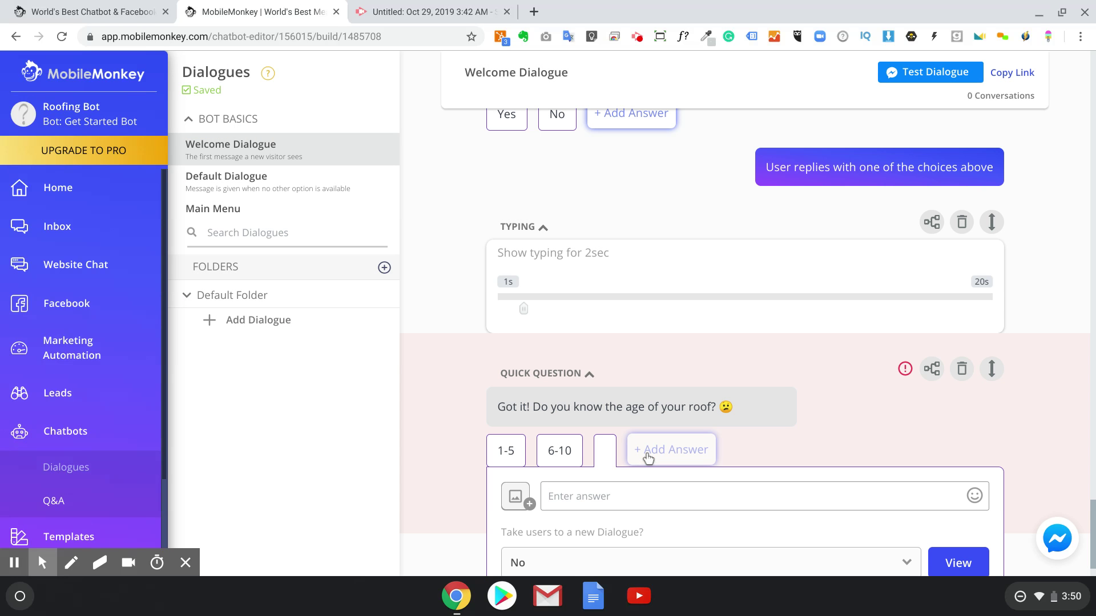
pyautogui.write('10+')
pyautogui.scroll(-1, 694, 465)
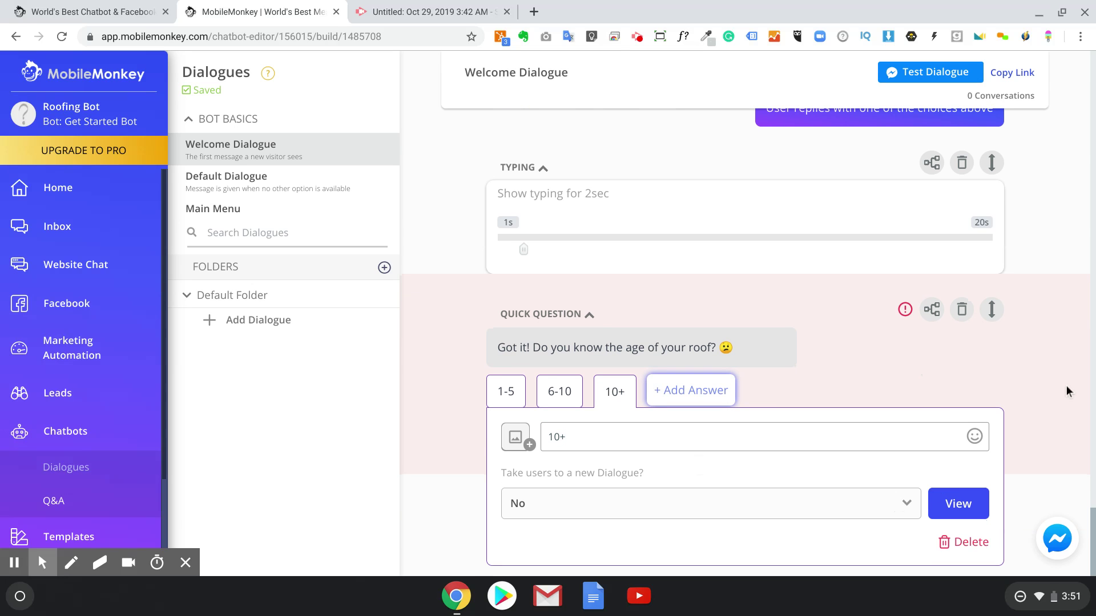
pyautogui.click(988, 355)
# Step: Save the roof age response to a new attribute named "Age Of Roof"
pyautogui.click(837, 446)
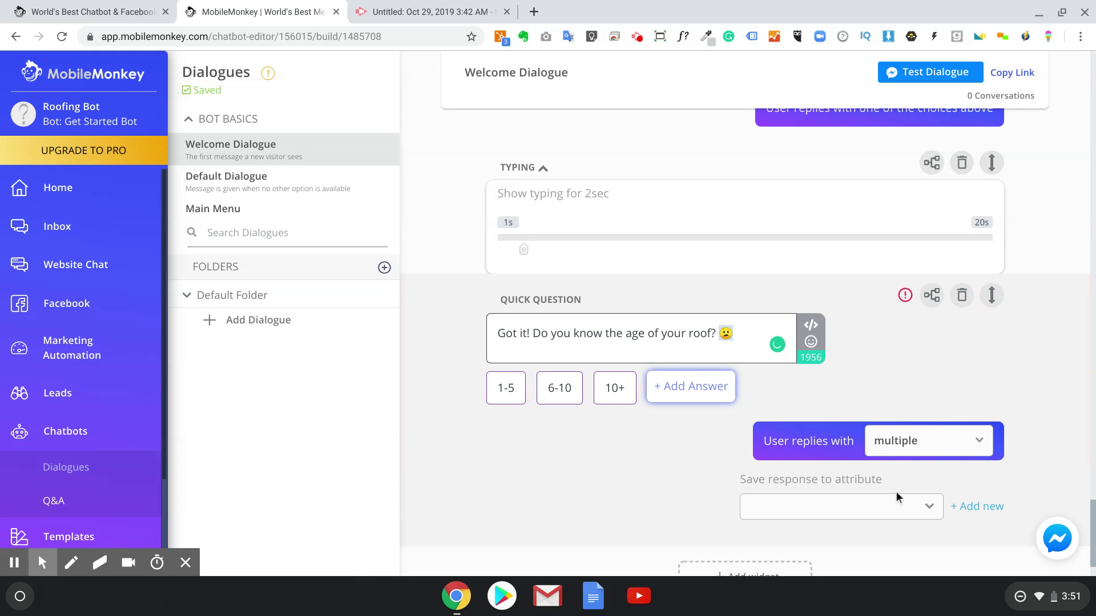
pyautogui.click(970, 507)
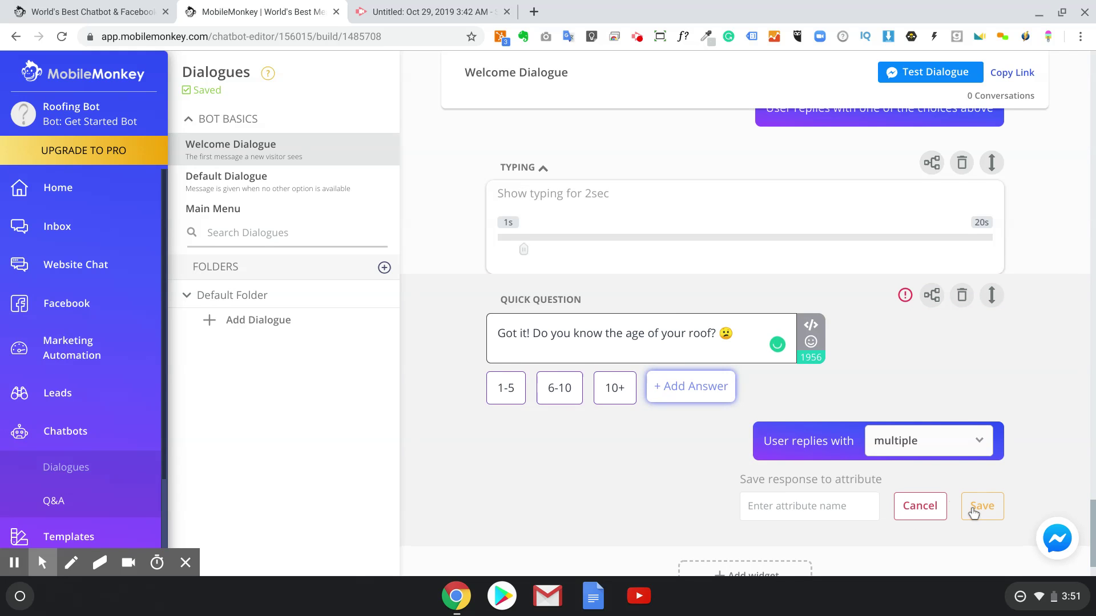
pyautogui.click(850, 505)
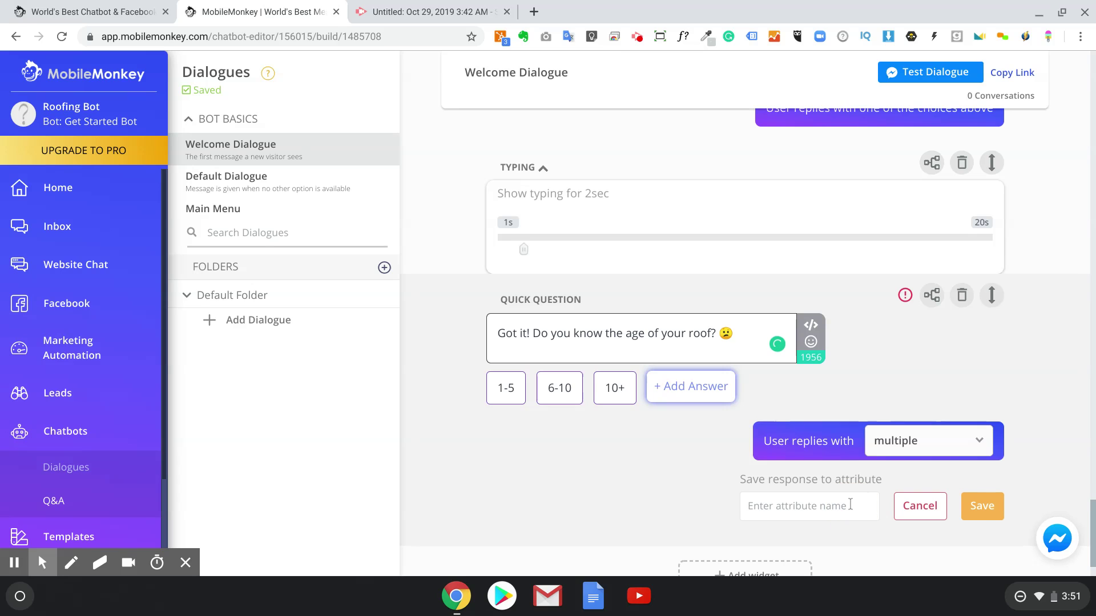
pyautogui.write('age')
pyautogui.press('BackSpace')
pyautogui.press('BackSpace')
pyautogui.press('BackSpace')
pyautogui.write('A')
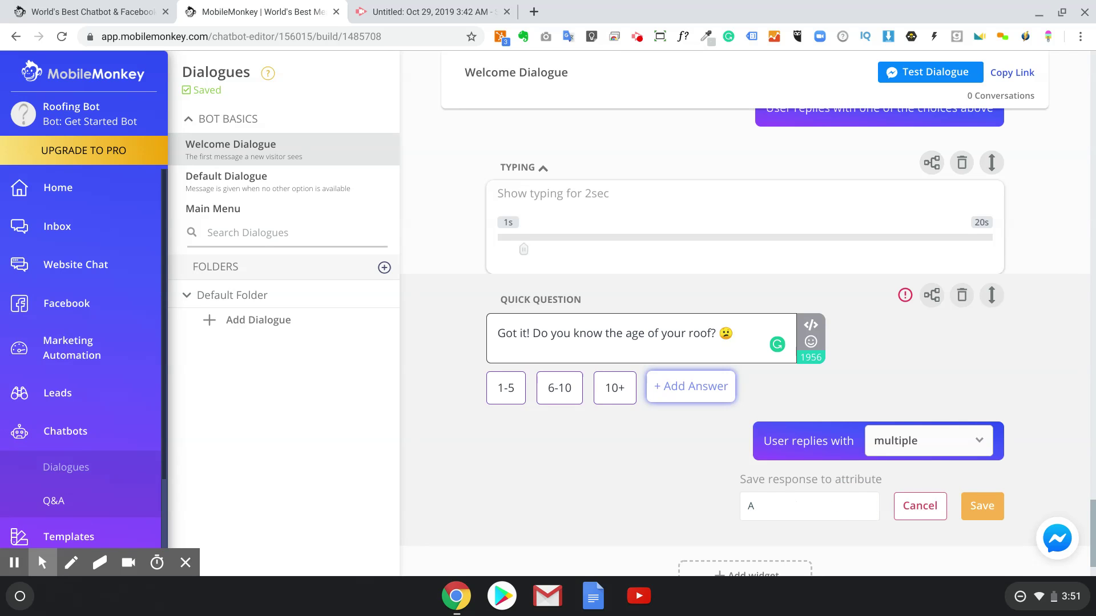
pyautogui.write('ge Of Roof')
pyautogui.click(981, 506)
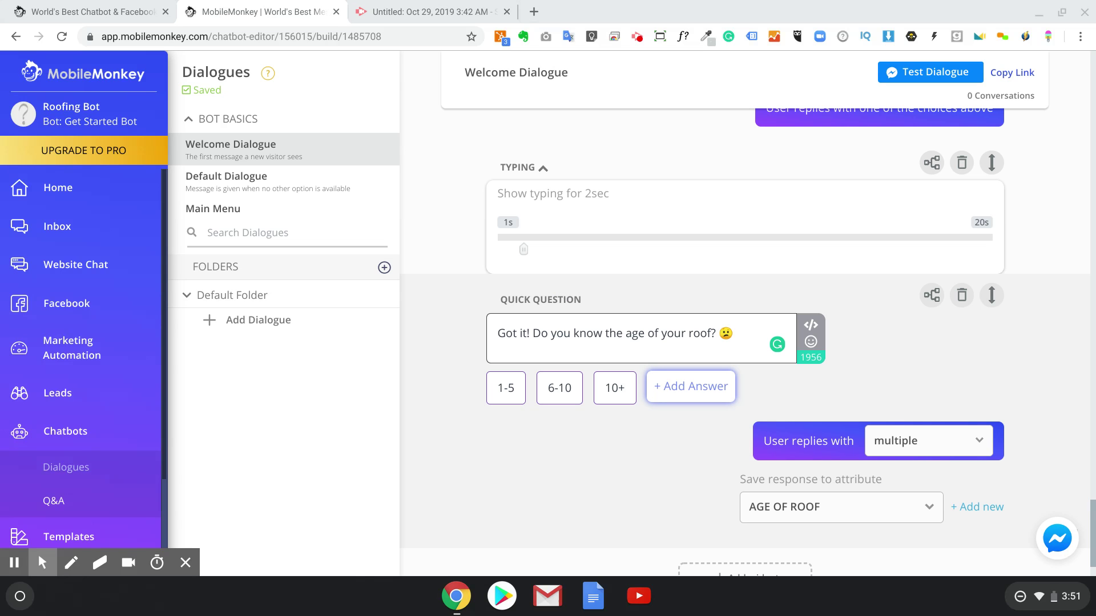
# Step: Add a Quick Question below the roof age question reading "Thank you! Last question... What type of work do you need to be done? 🔨"
pyautogui.scroll(-2, 679, 342)
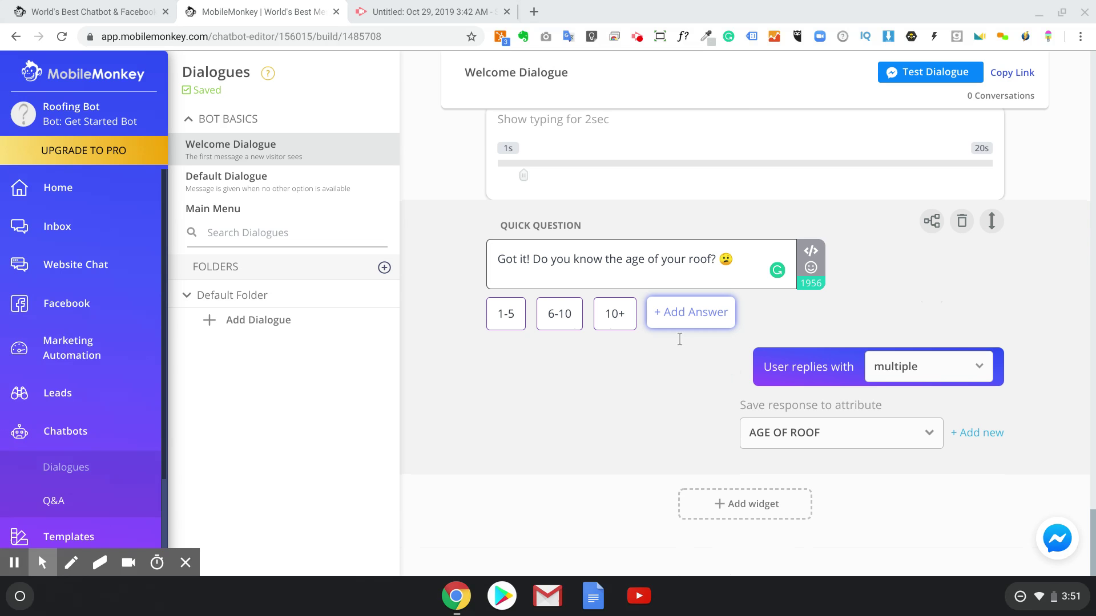
pyautogui.click(708, 504)
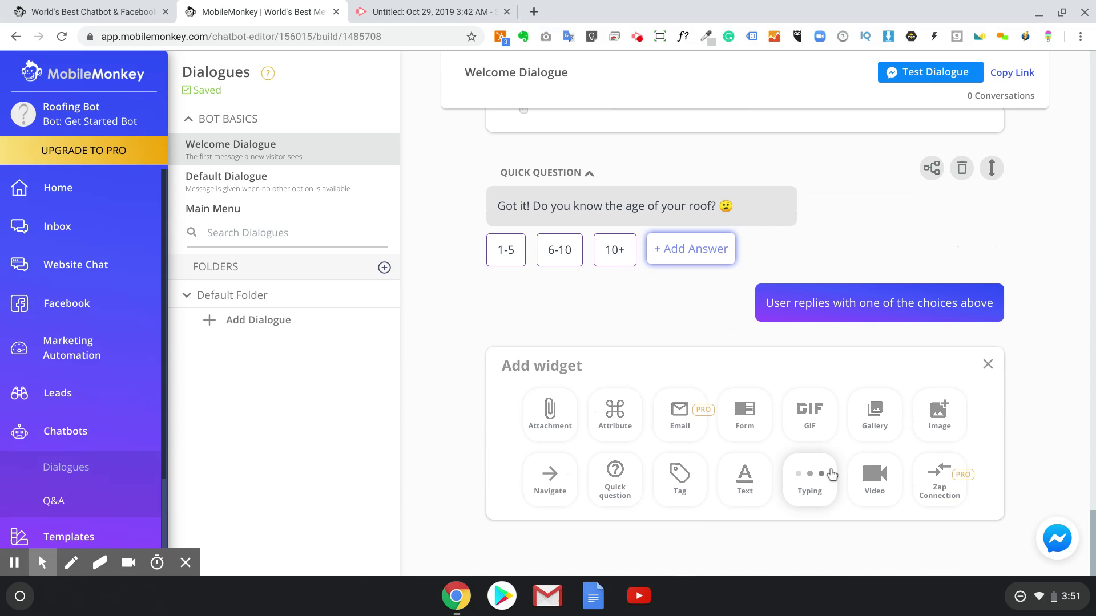
pyautogui.click(628, 486)
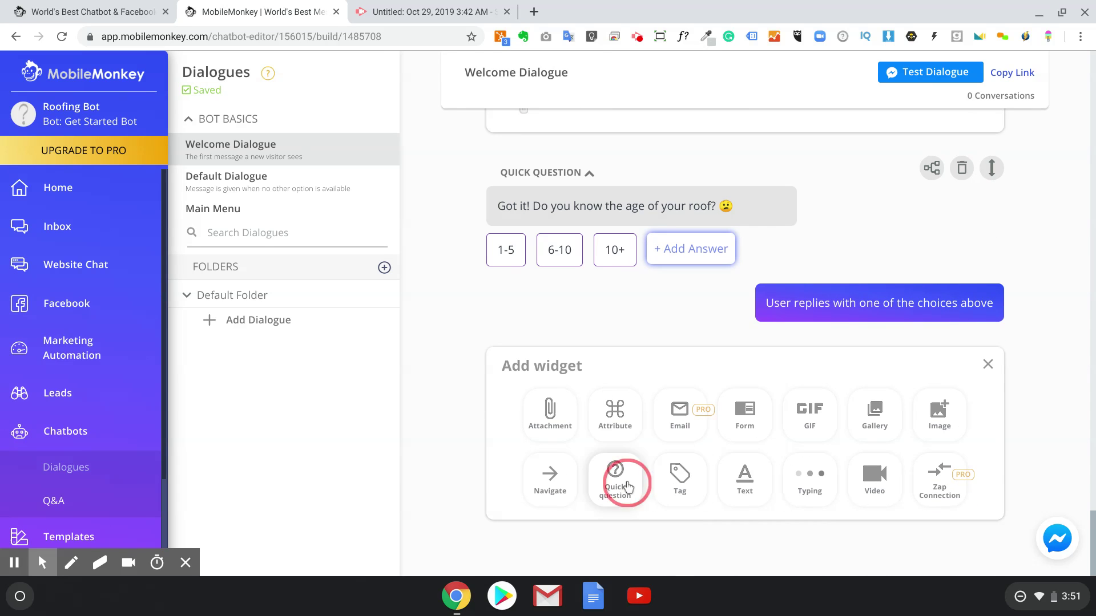
pyautogui.write('Thank you! Last question... What type of work do you need to be done? 🔨')
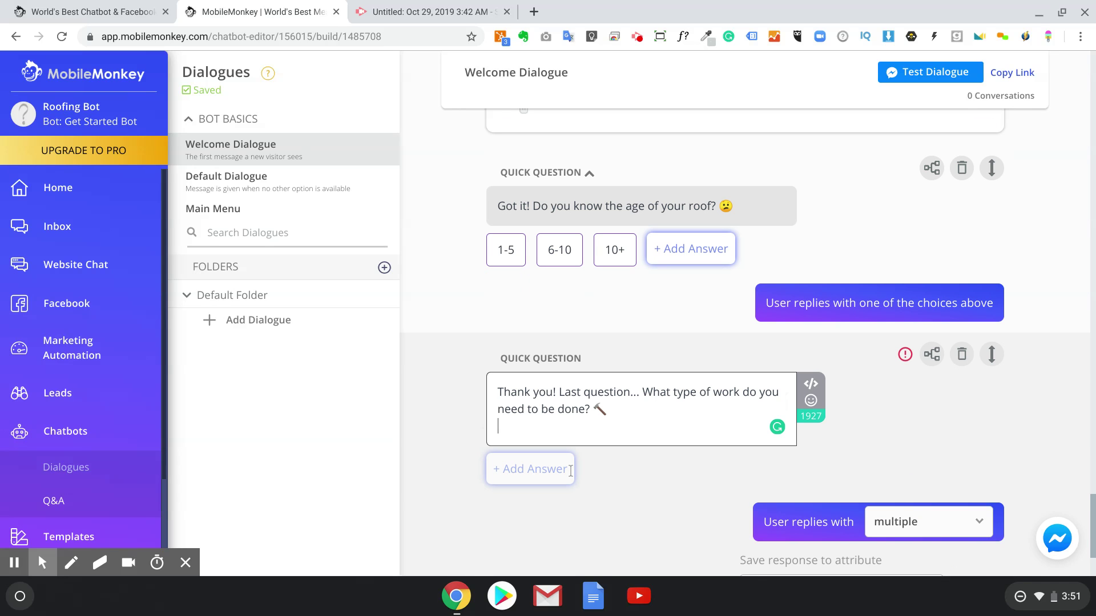
pyautogui.press('BackSpace')
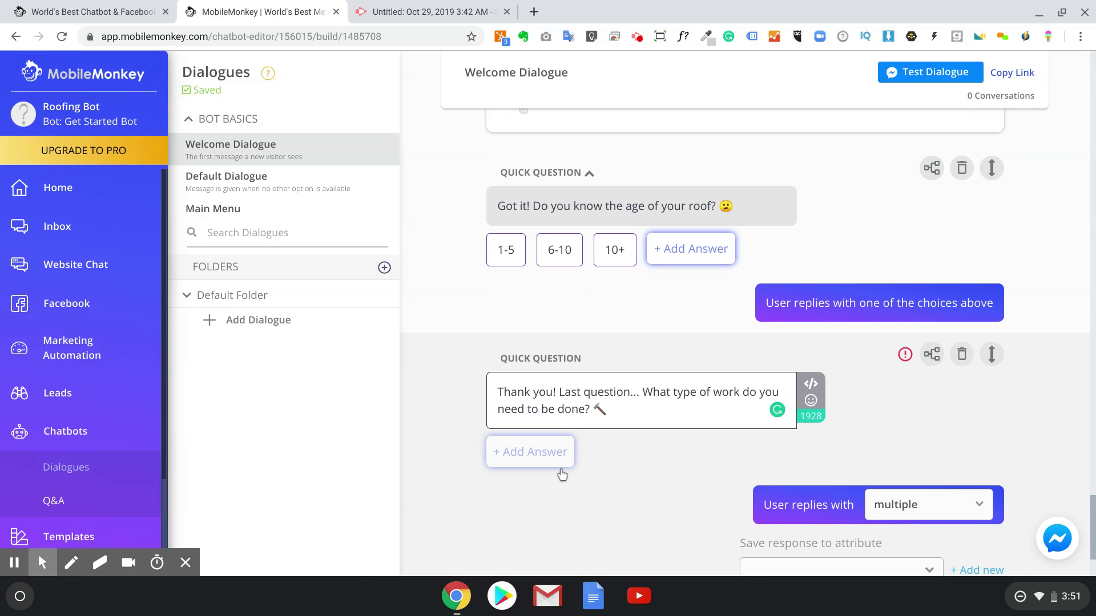
pyautogui.click(895, 514)
pyautogui.click(900, 386)
pyautogui.scroll(-2, 712, 475)
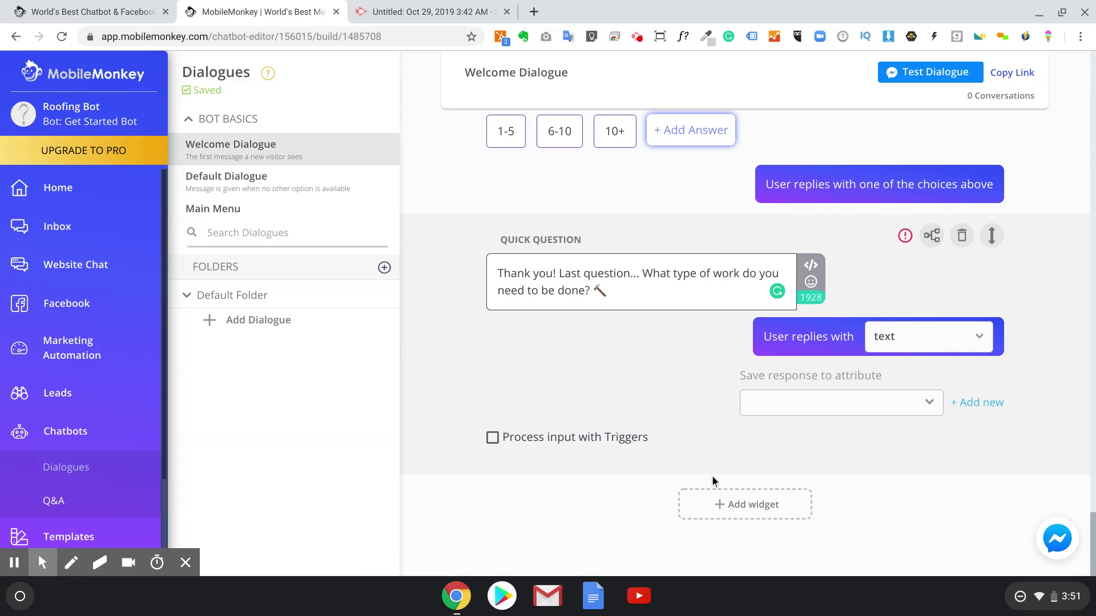
pyautogui.click(987, 404)
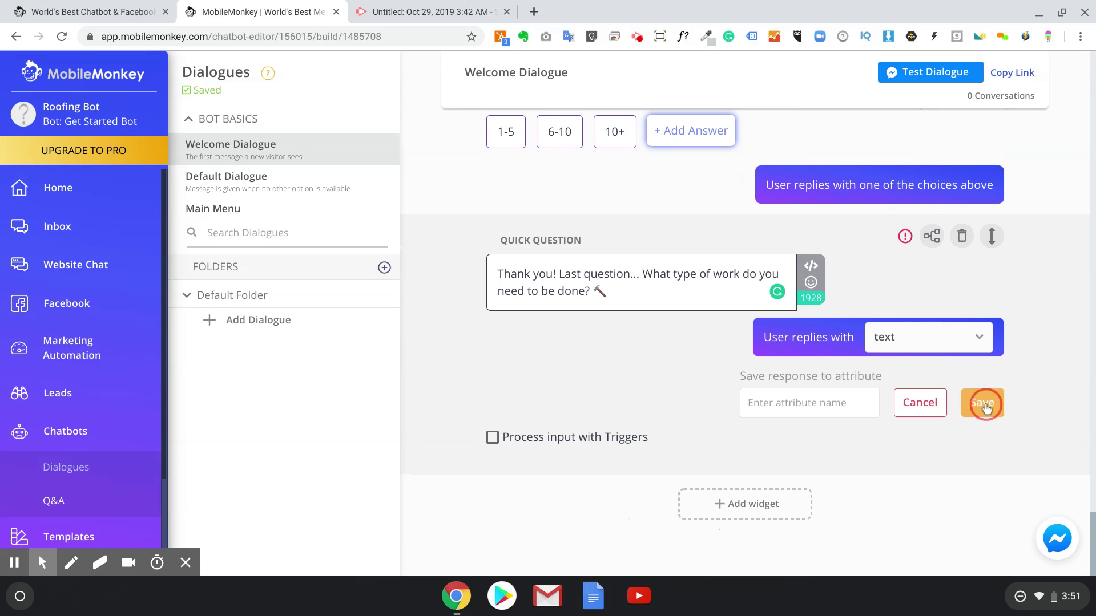
pyautogui.click(845, 405)
pyautogui.write('Wor')
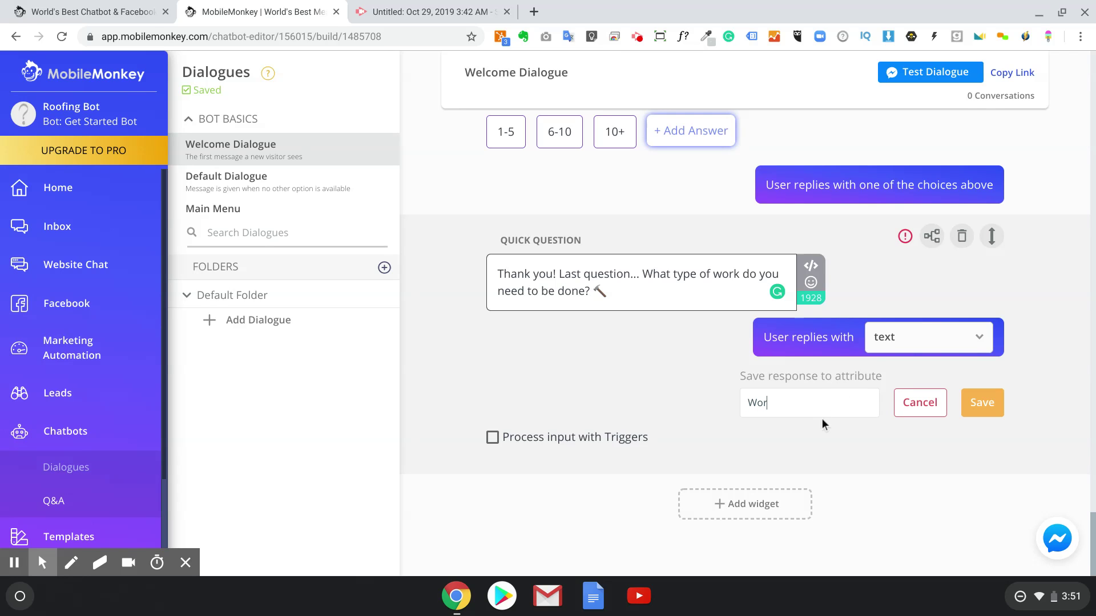
pyautogui.write('k To Be Done')
pyautogui.click(949, 337)
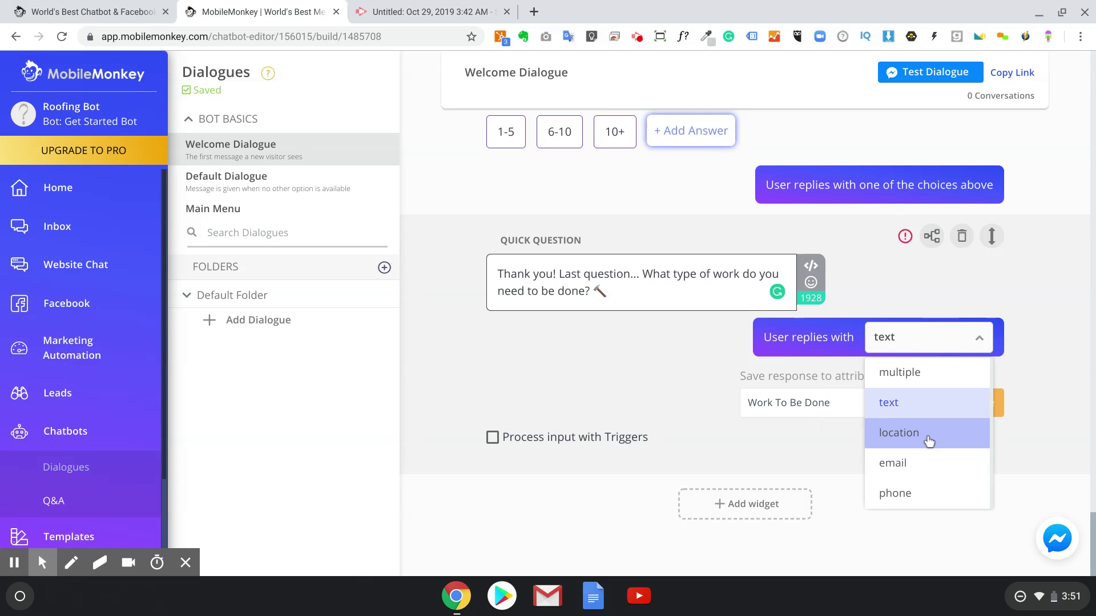
pyautogui.click(910, 372)
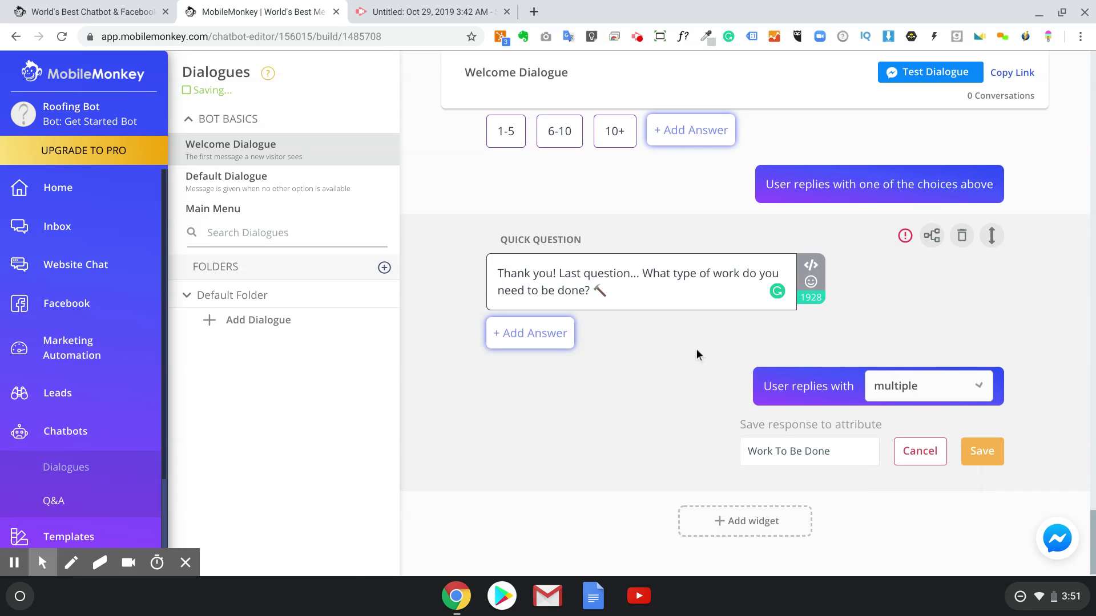
# Step: Add the answers "New Roof", "Repair" and "I'm not sure" to the type of work question
pyautogui.click(556, 341)
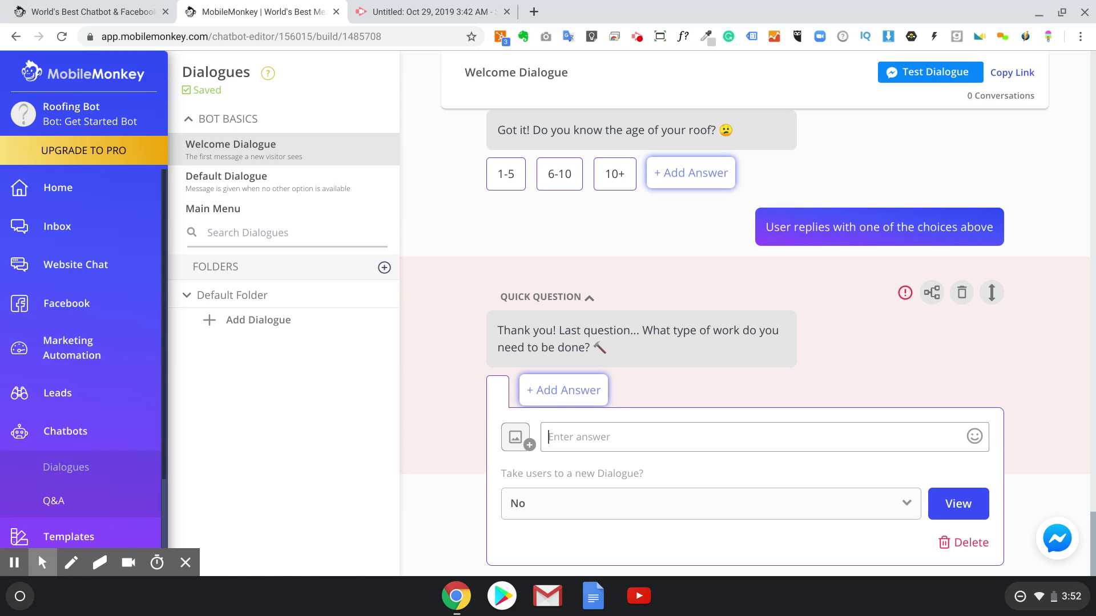
pyautogui.write('New Roof')
pyautogui.click(589, 391)
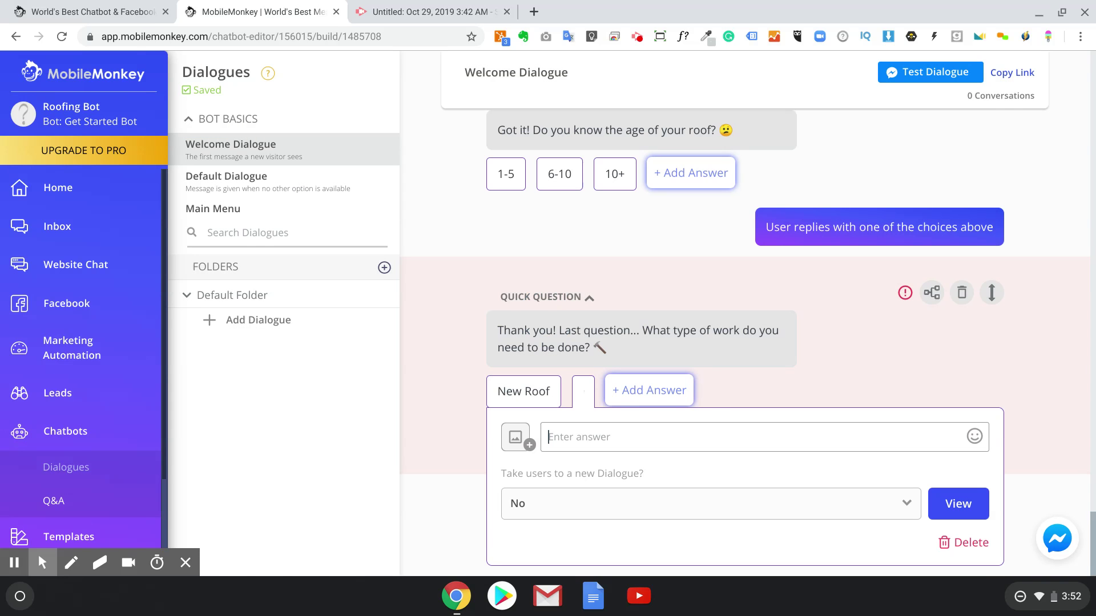
pyautogui.write('Repair')
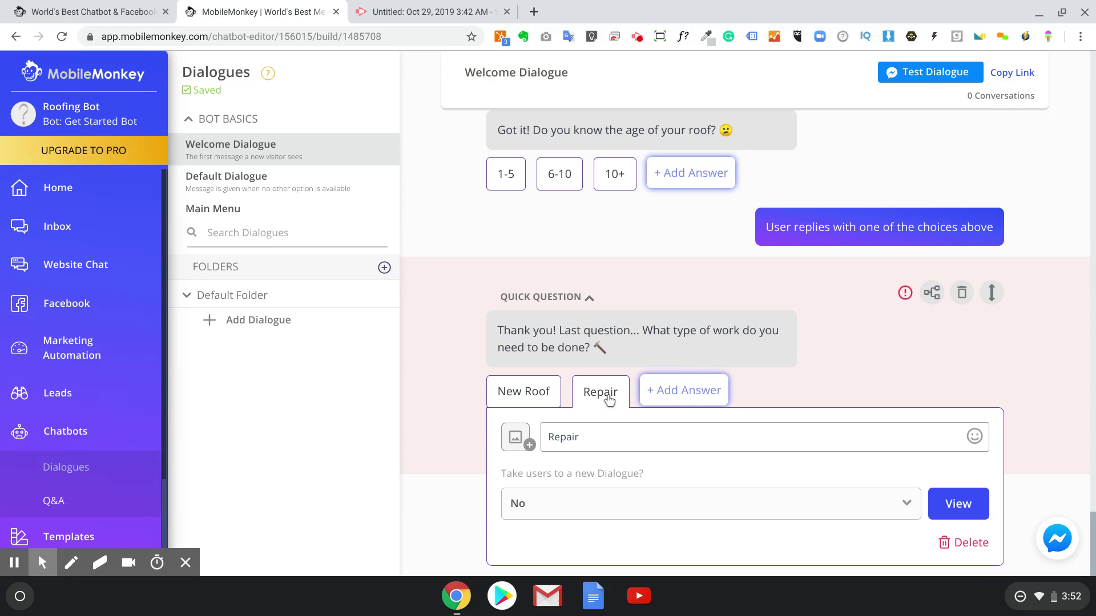
pyautogui.click(695, 388)
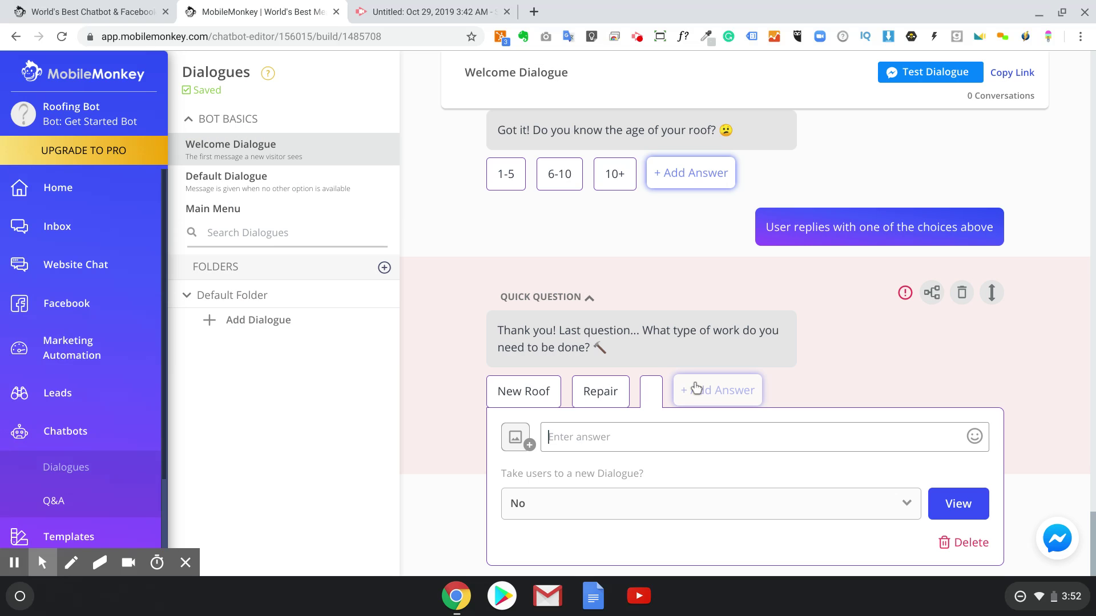
pyautogui.write('I')
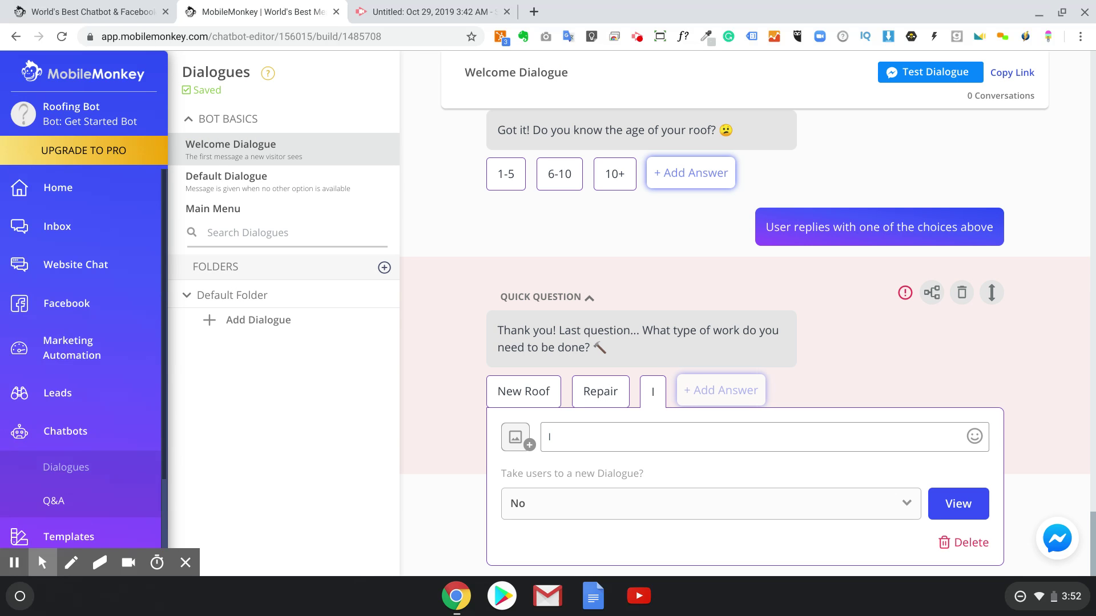
pyautogui.write("'m not sure")
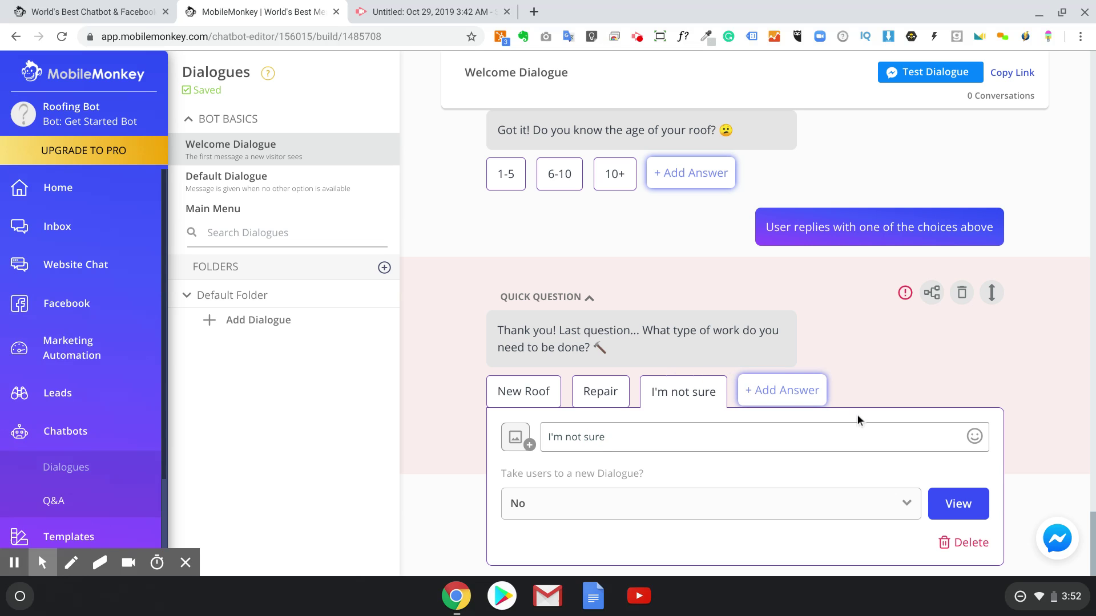
pyautogui.click(893, 386)
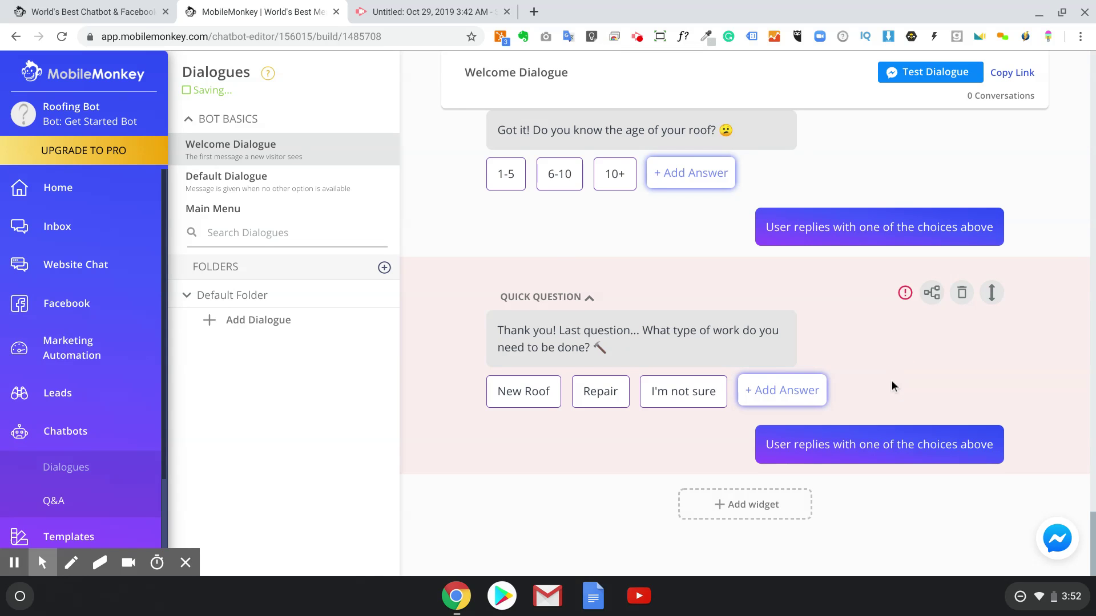
# Step: Save the type of work response to a new attribute named "Work To Be Done Roof"
pyautogui.click(873, 447)
pyautogui.click(974, 453)
pyautogui.click(800, 460)
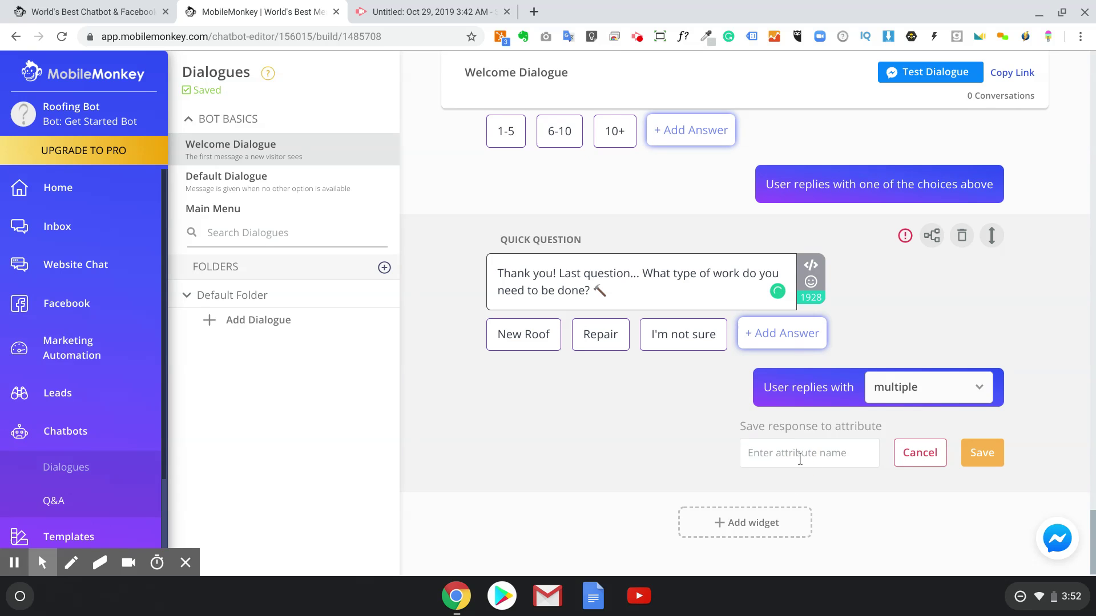
pyautogui.write('Work To Be Done R')
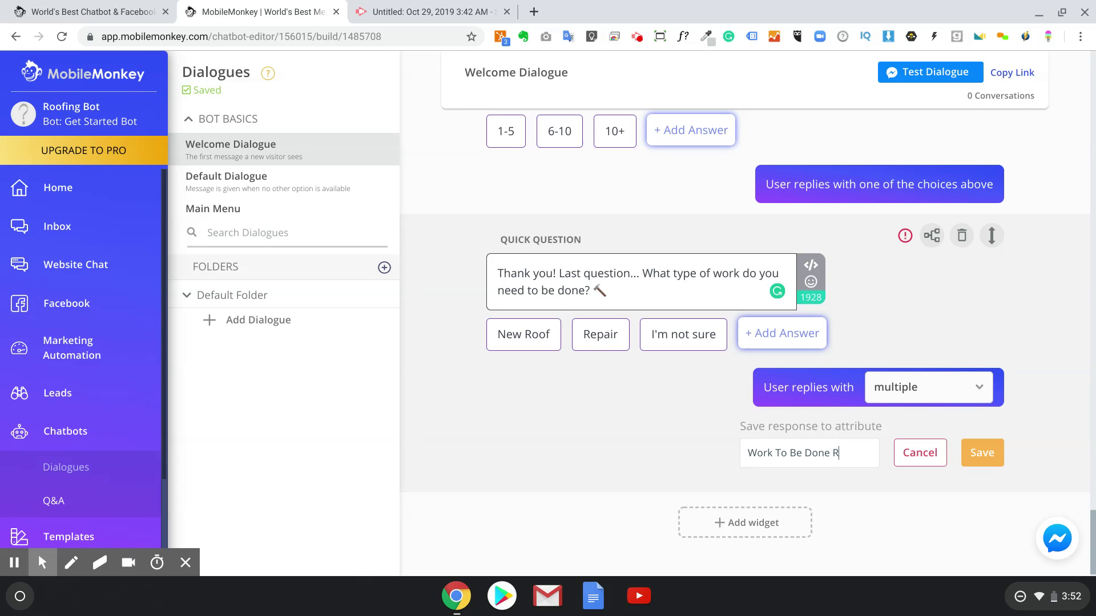
pyautogui.write('oof')
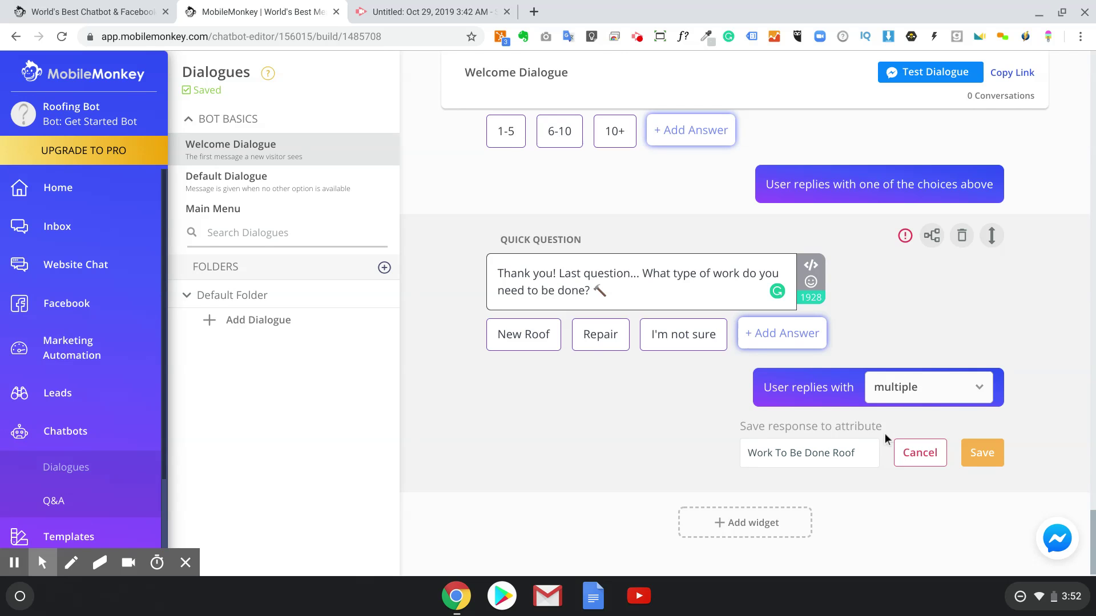
pyautogui.click(980, 451)
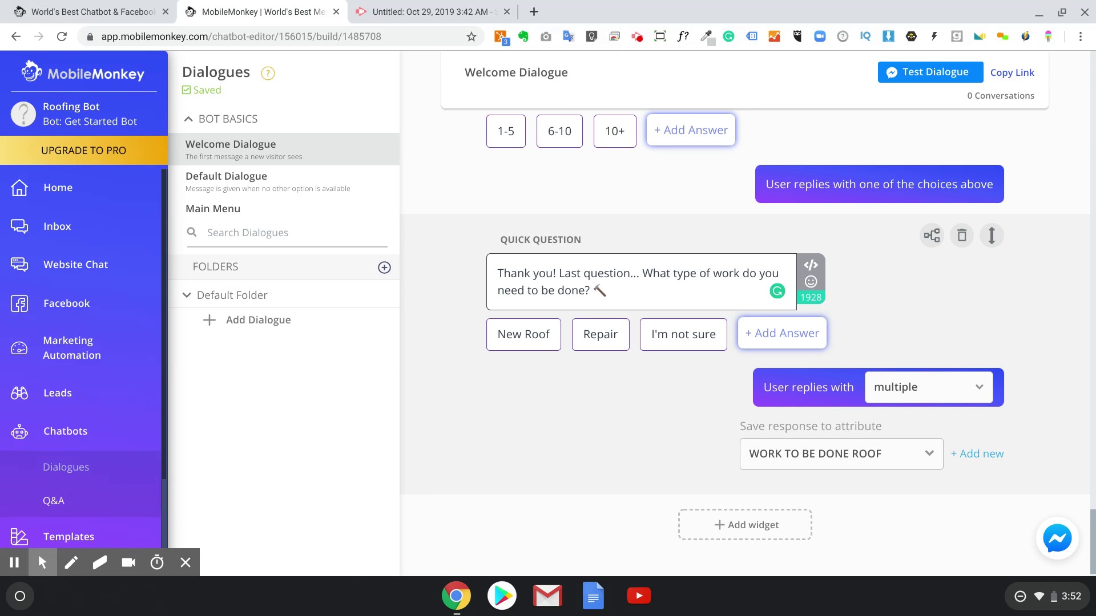
# Step: Add a Typing widget below the type of work question
pyautogui.click(718, 522)
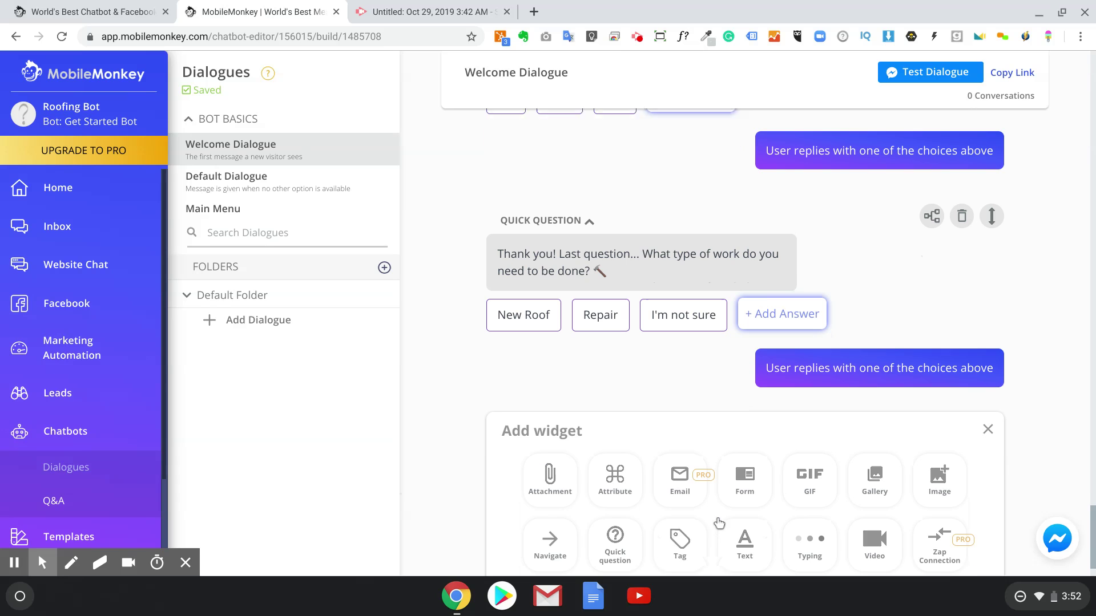
pyautogui.click(805, 542)
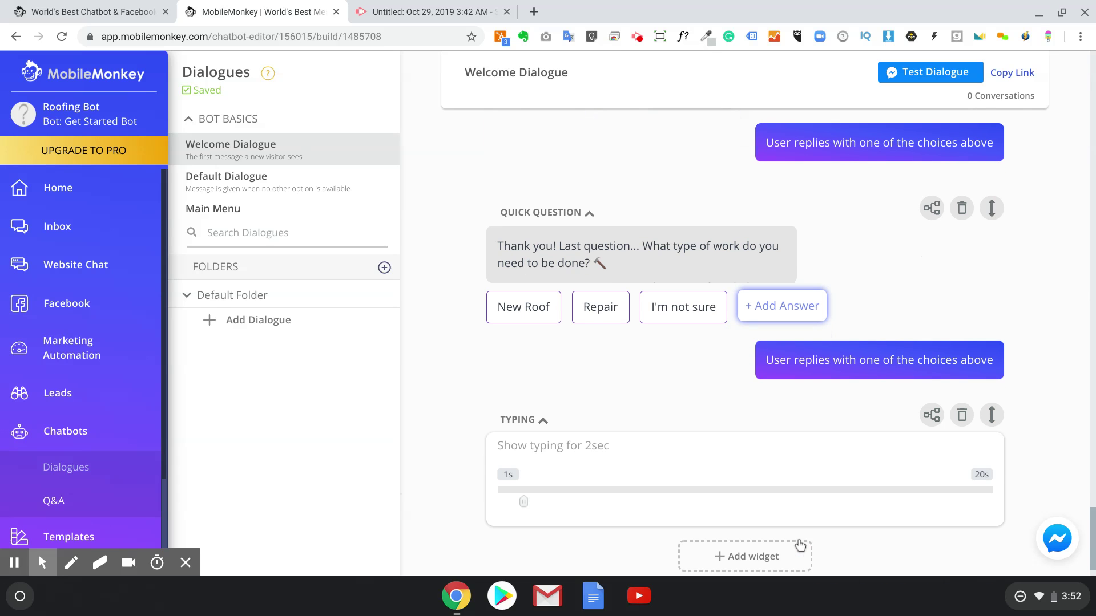
pyautogui.scroll(-1, 631, 376)
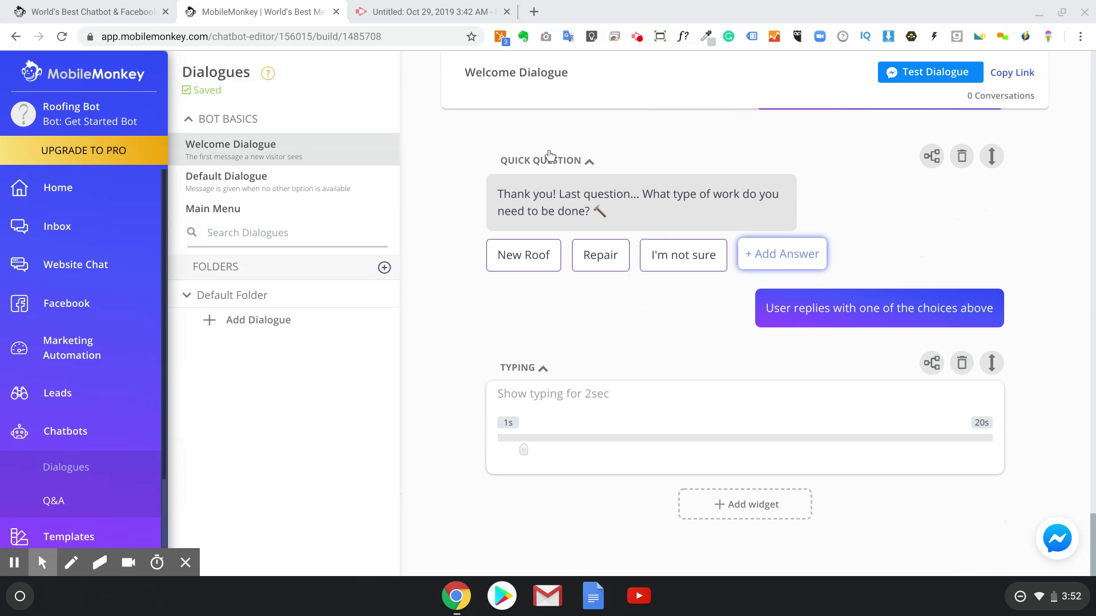
pyautogui.click(640, 38)
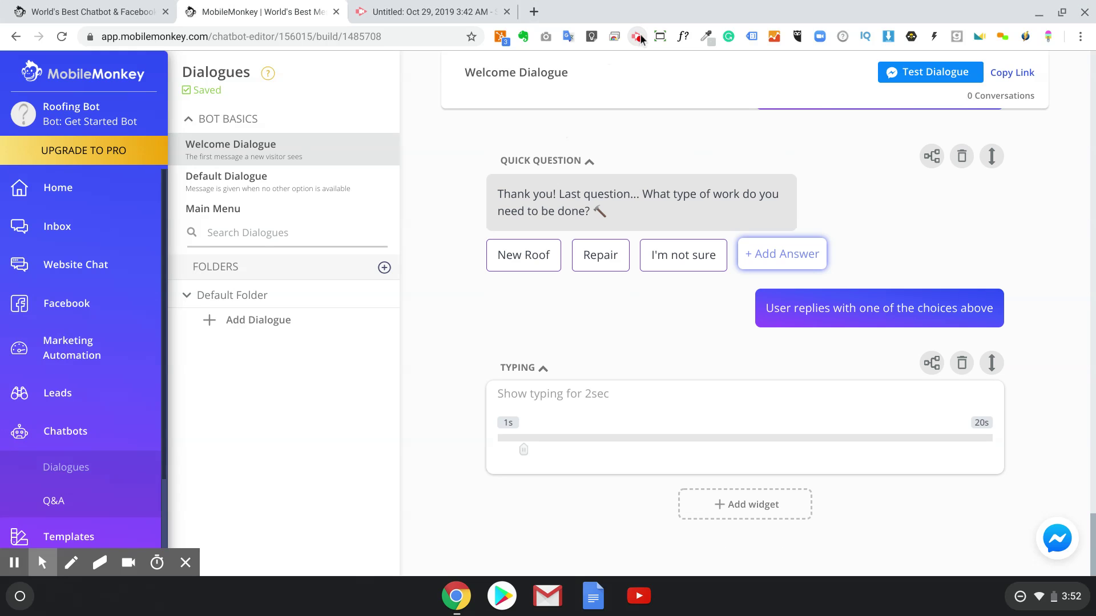
pyautogui.click(638, 36)
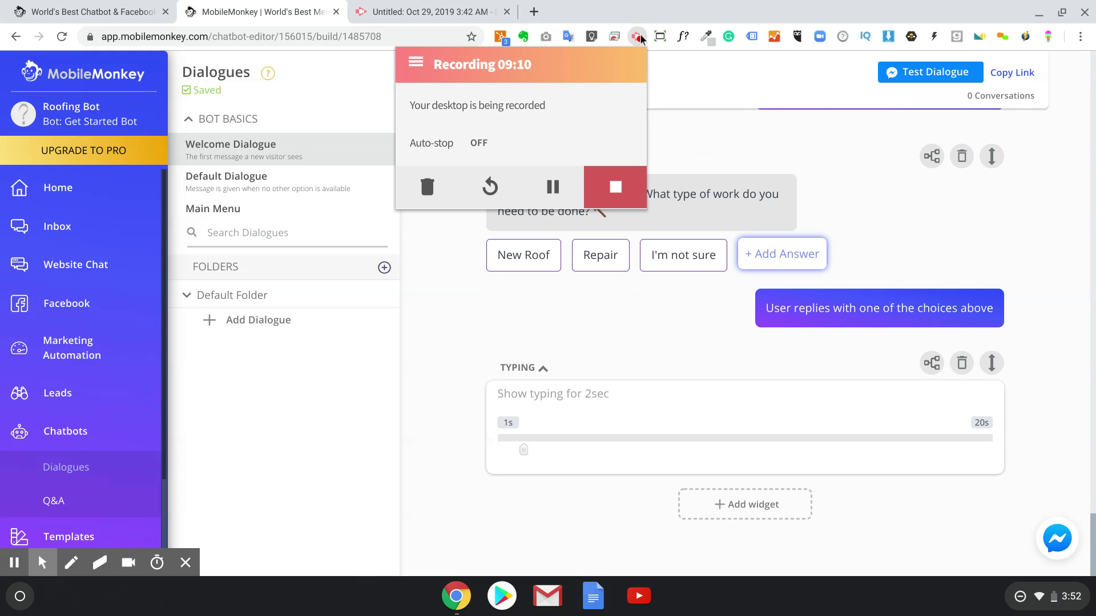
pyautogui.click(641, 38)
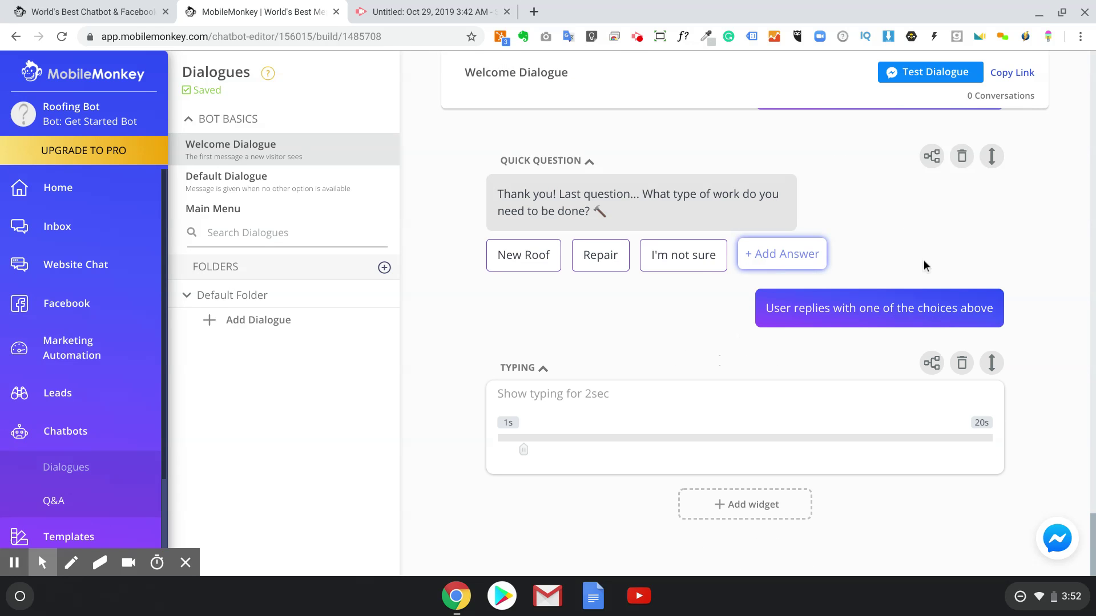
pyautogui.scroll(15, 924, 260)
pyautogui.scroll(-15, 924, 259)
pyautogui.rightClick(921, 258)
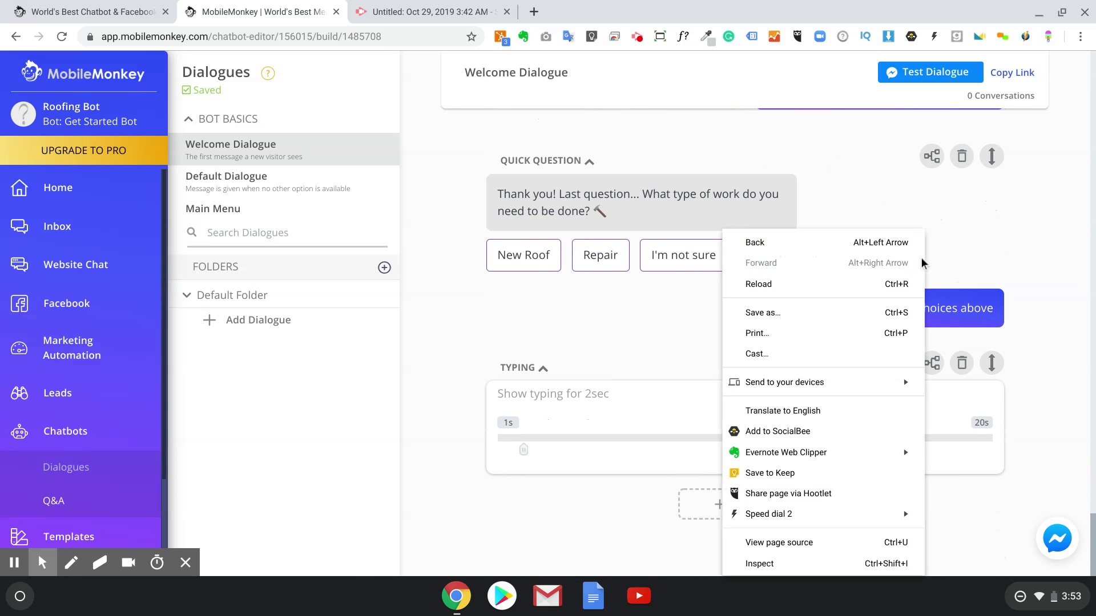
pyautogui.click(619, 351)
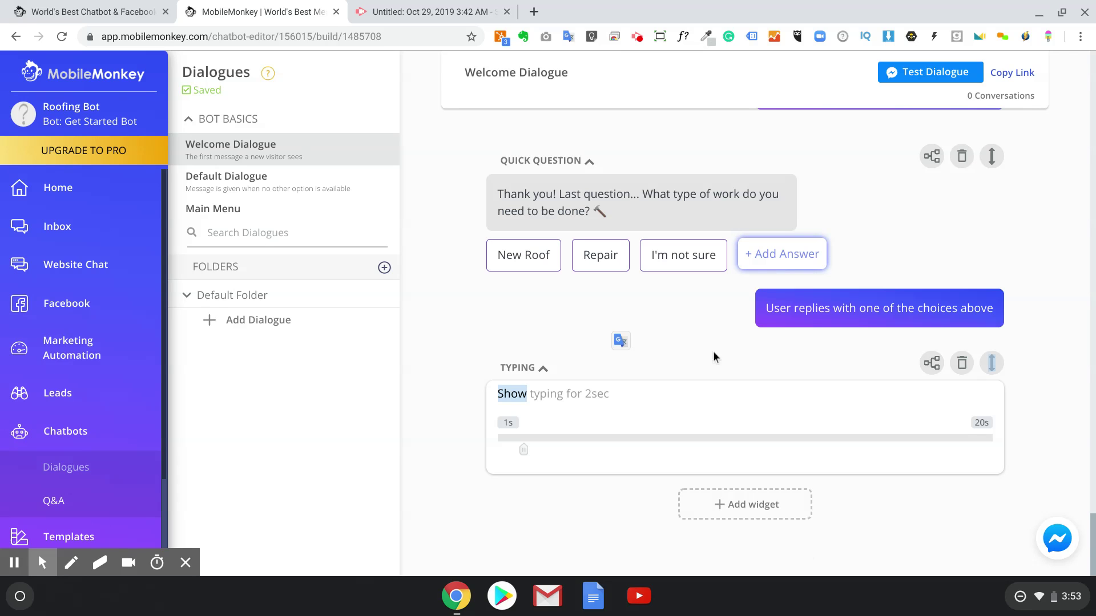
pyautogui.click(587, 535)
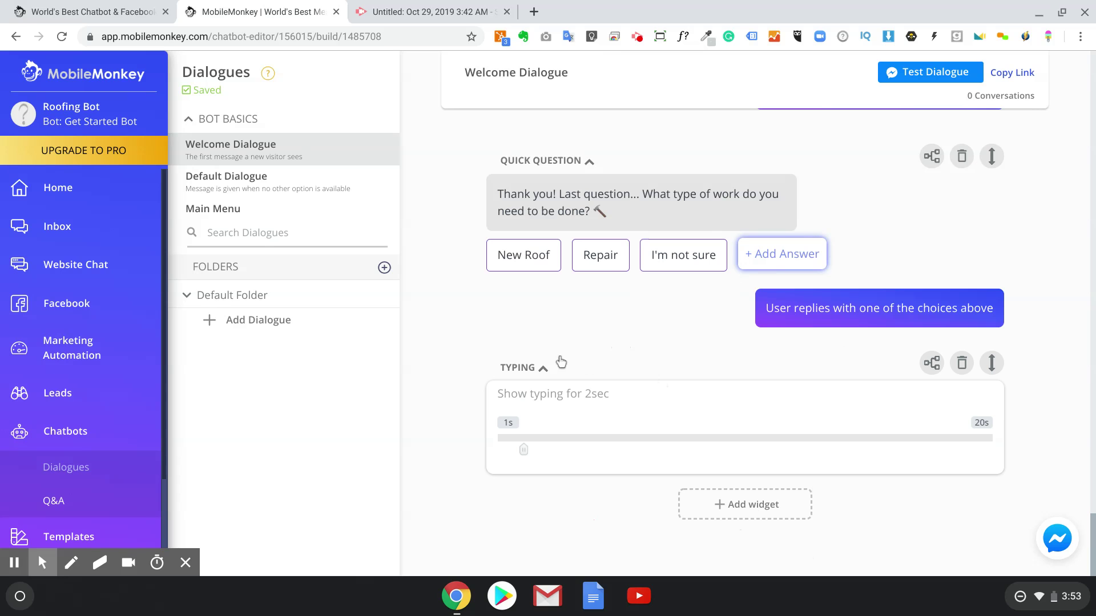
pyautogui.click(637, 37)
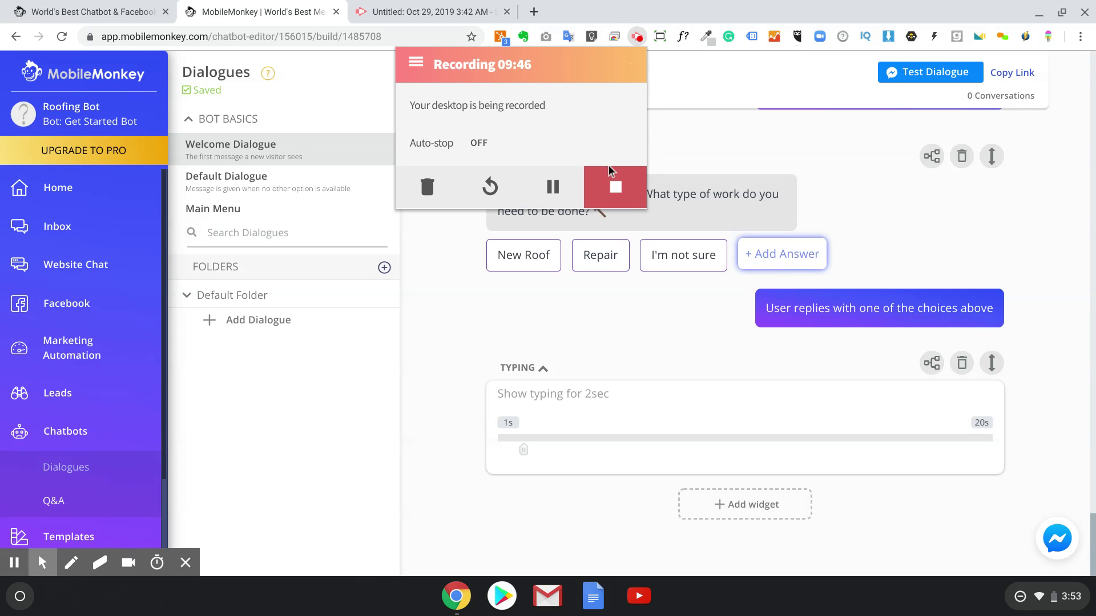